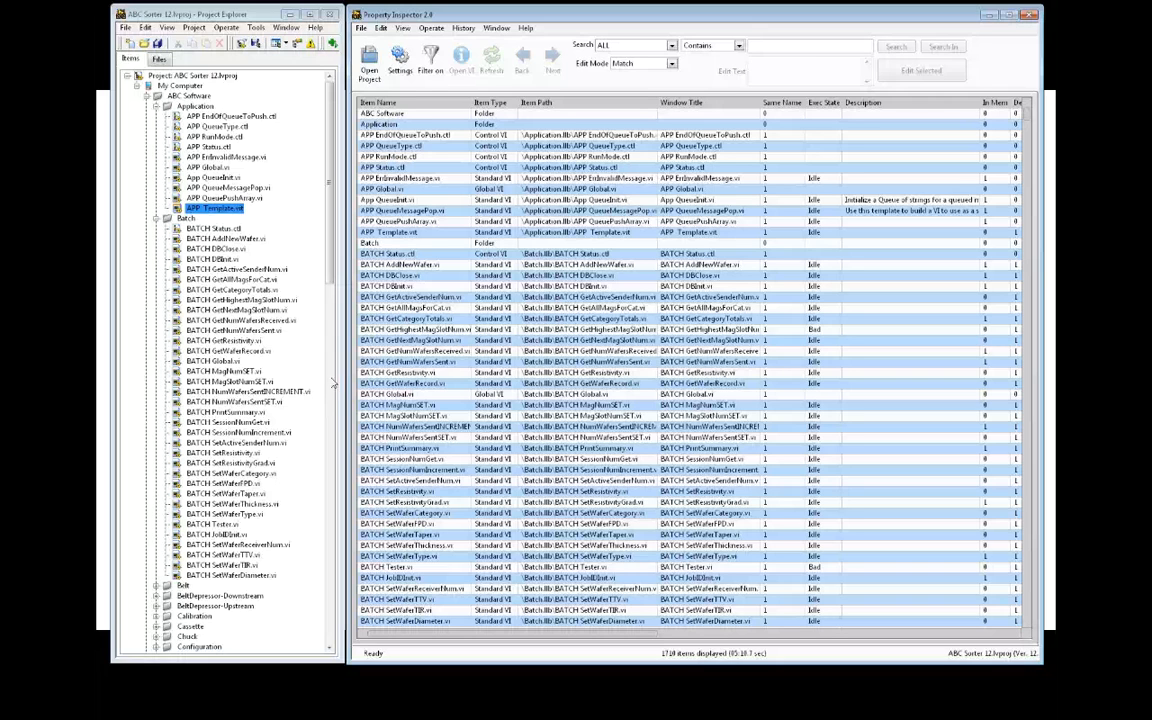
Scroll down the project tree and expand WaferBelt.lvclass to show its members
scroll(329, 259, "down", 7)
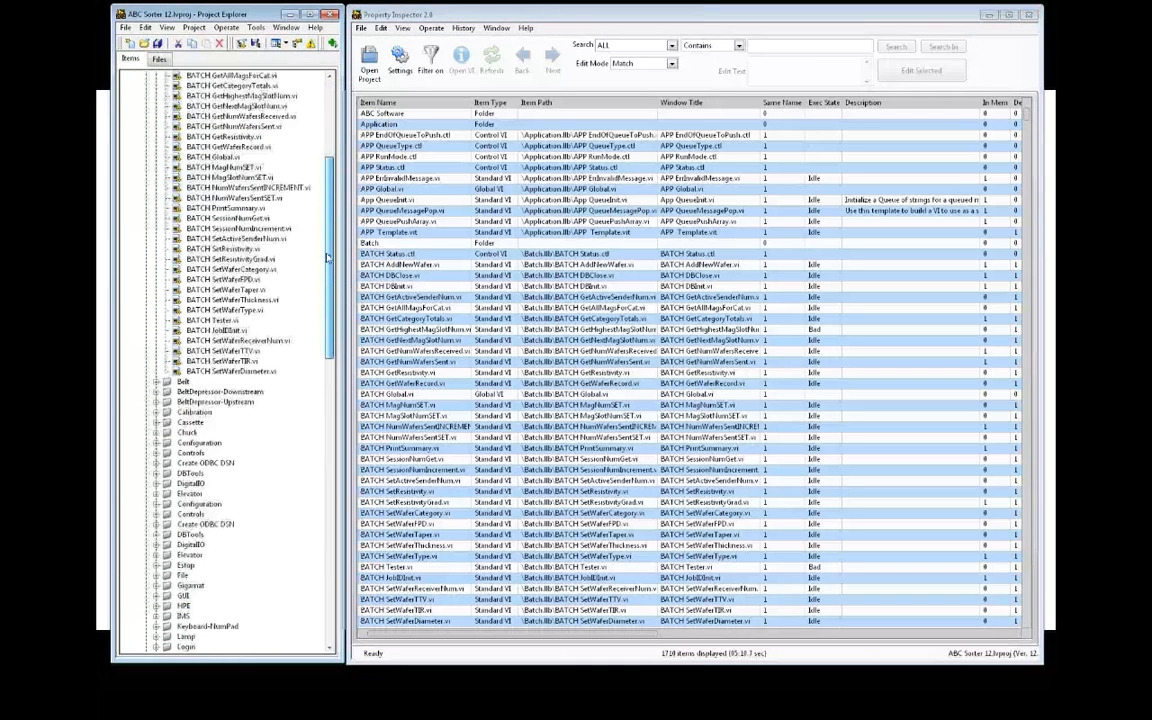
scroll(329, 259, "down", 15)
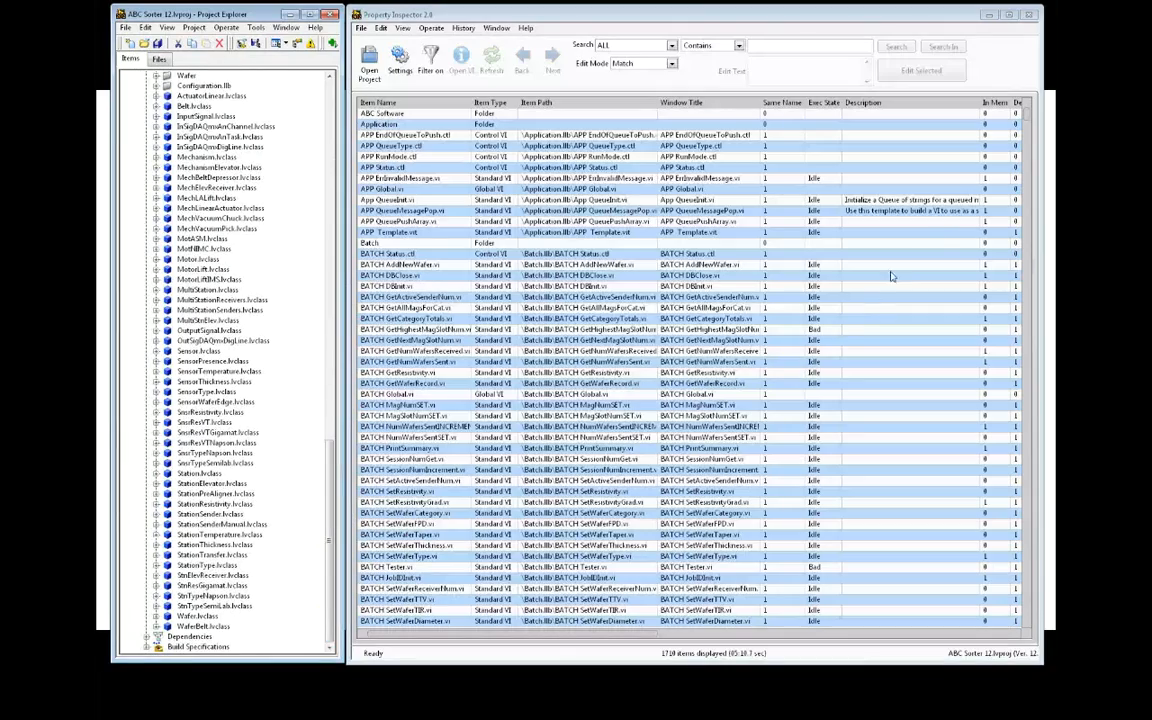
left_click_drag(1026, 116, 1026, 624)
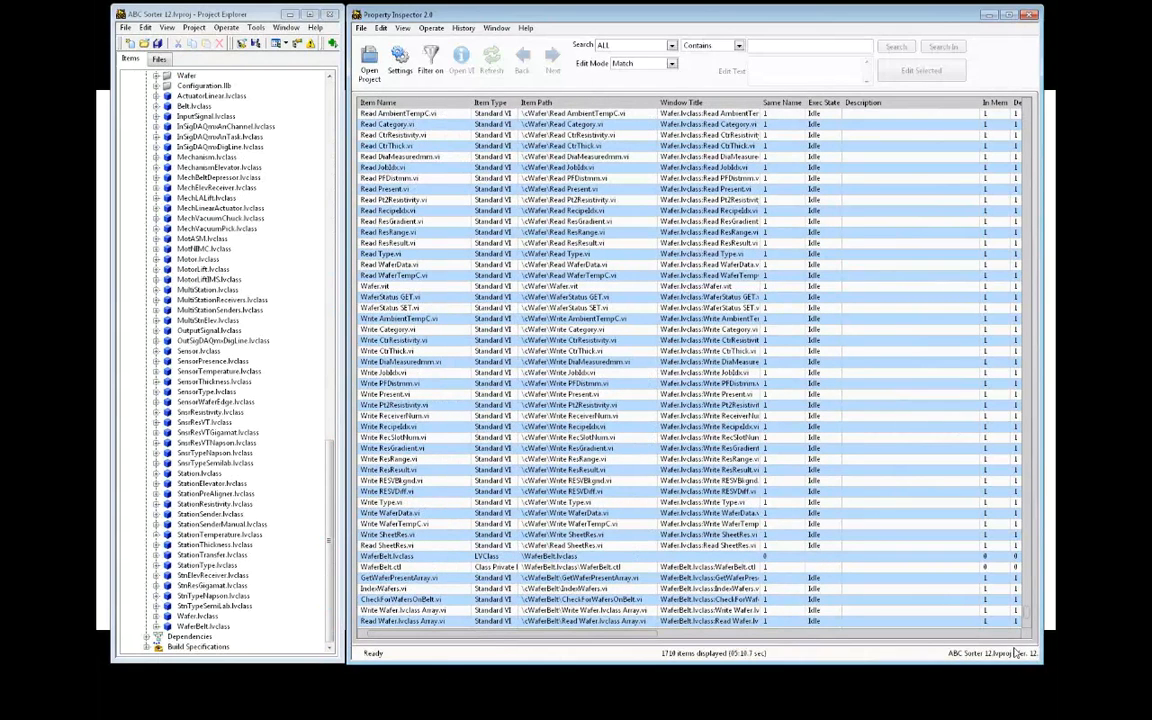
left_click(156, 626)
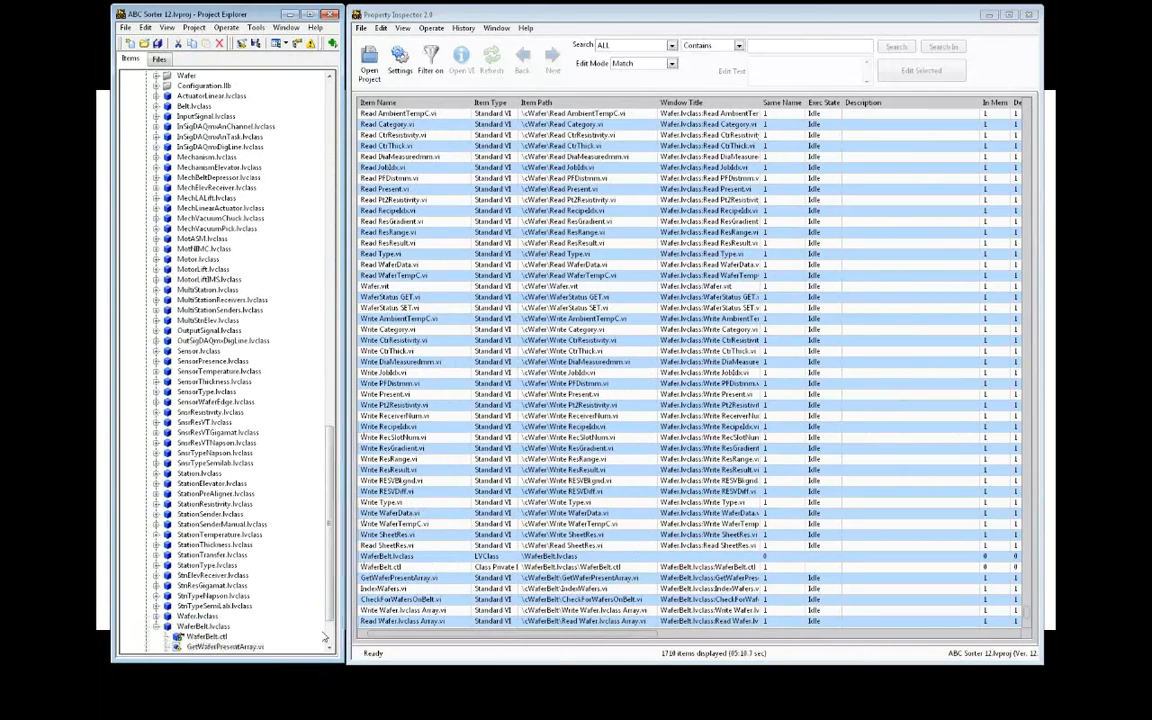
Scroll across the table to review code, data, panel and diagram sizes, version, revision and protection
left_click_drag(476, 647, 826, 659)
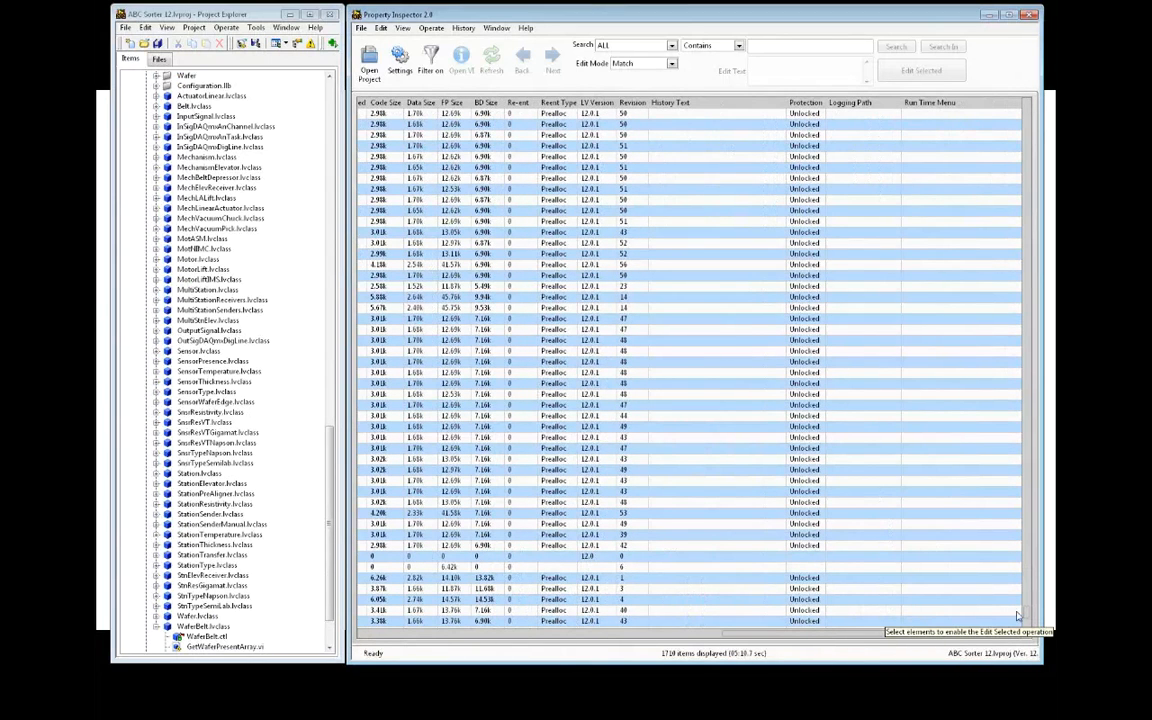
left_click_drag(1026, 616, 1041, 541)
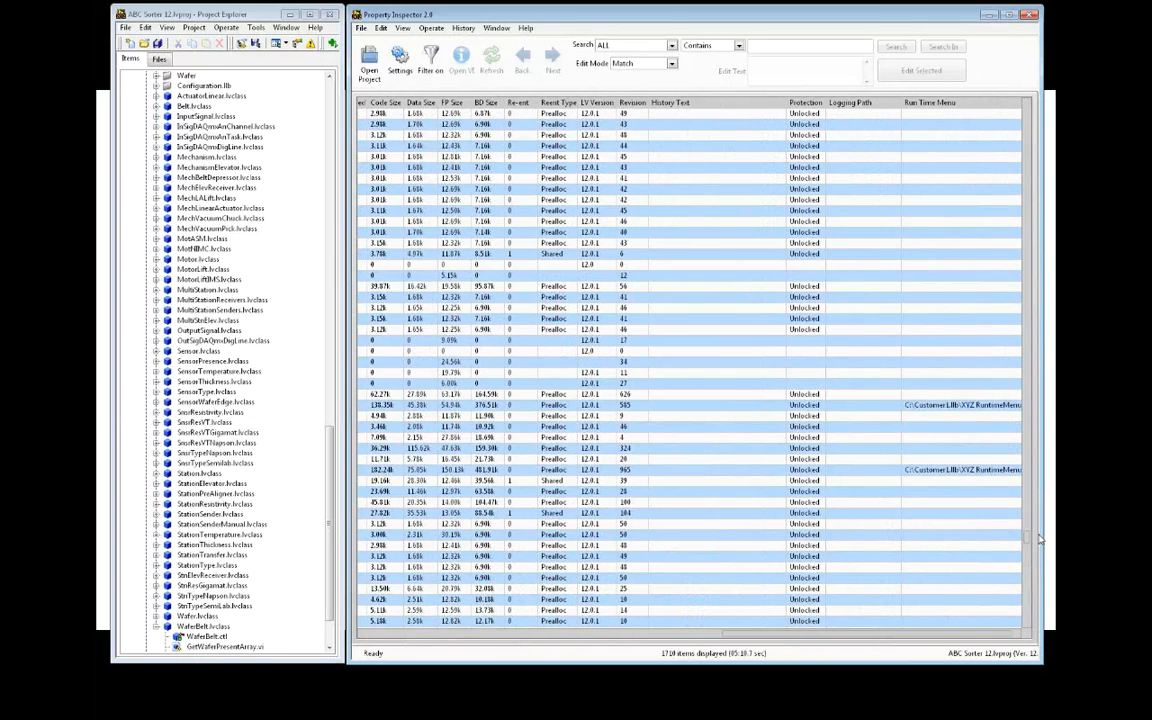
scroll(1039, 540, "up", 3)
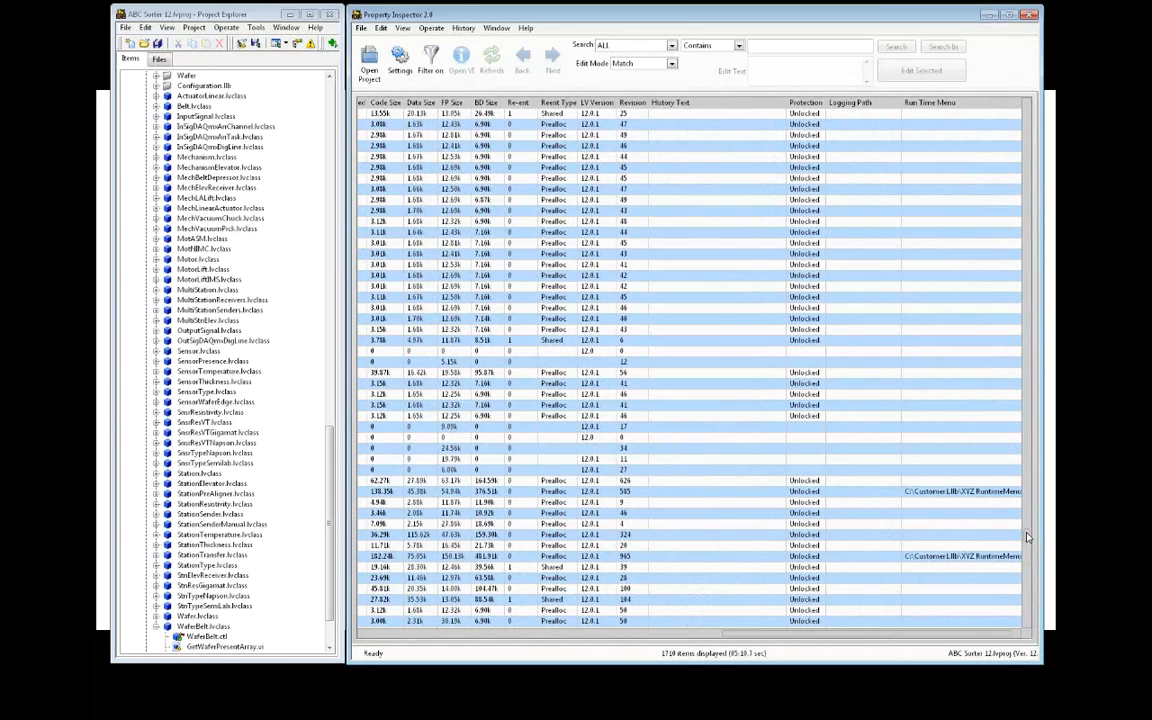
left_click_drag(1028, 537, 1025, 104)
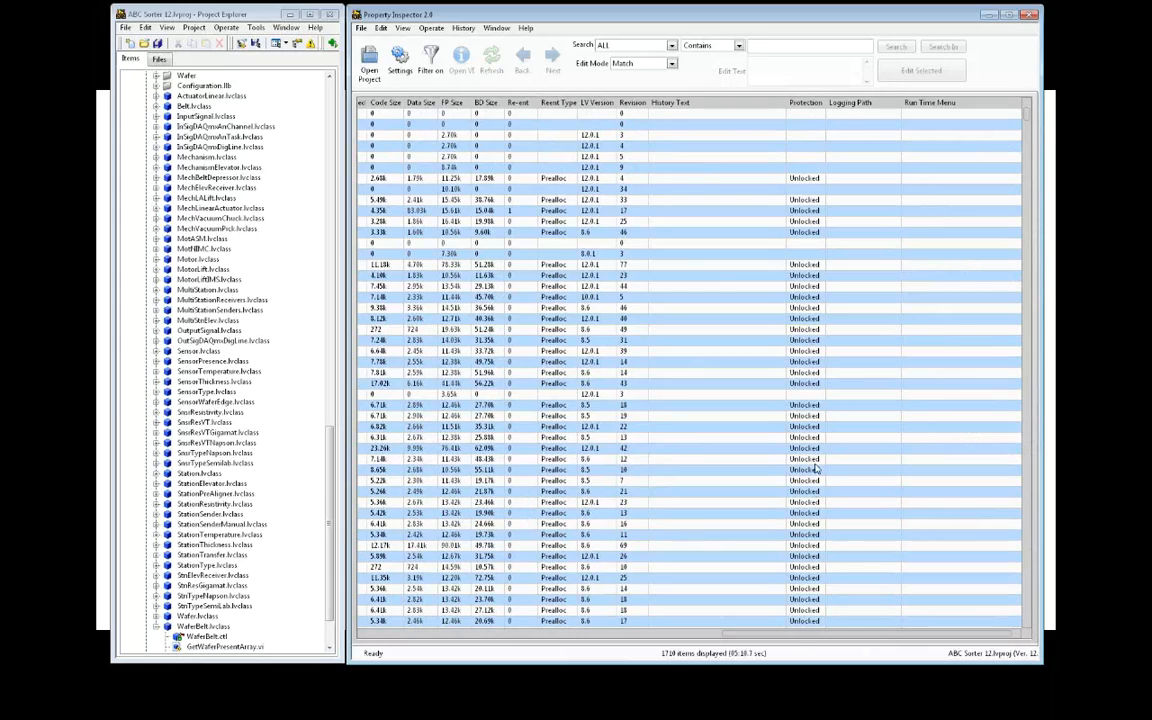
left_click_drag(770, 637, 368, 640)
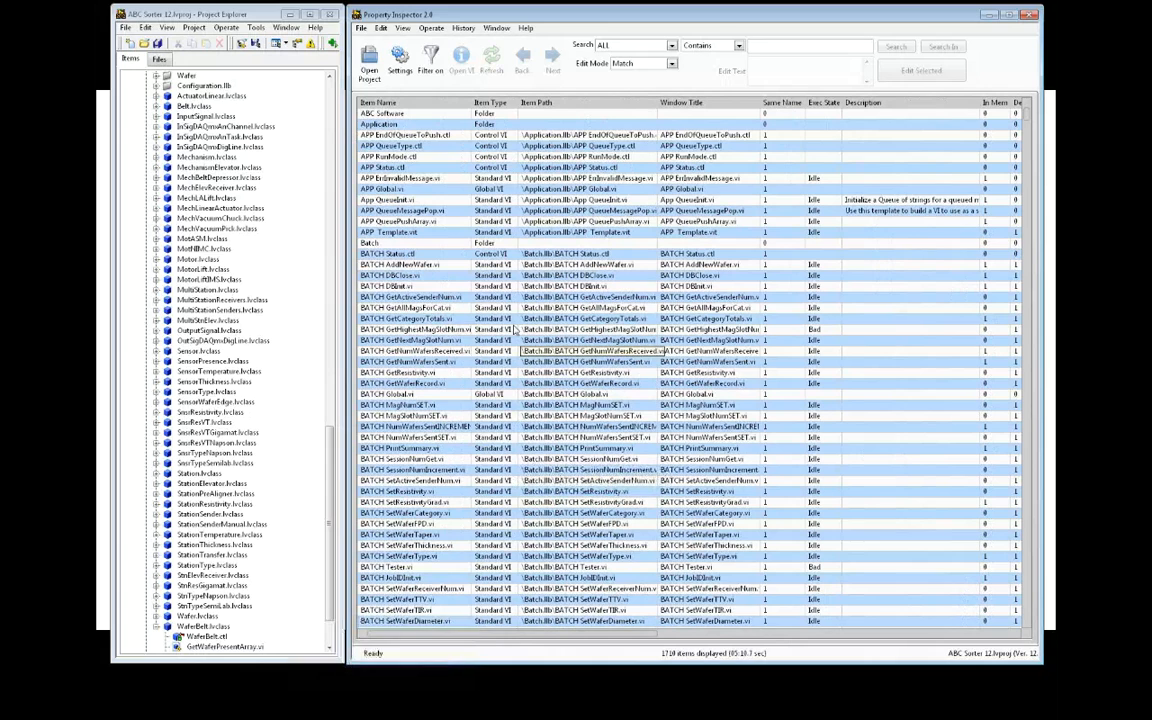
Set Sort Column Names to Descending Order in Settings, so columns run from Window Title to Item Path
left_click(399, 60)
left_click(703, 409)
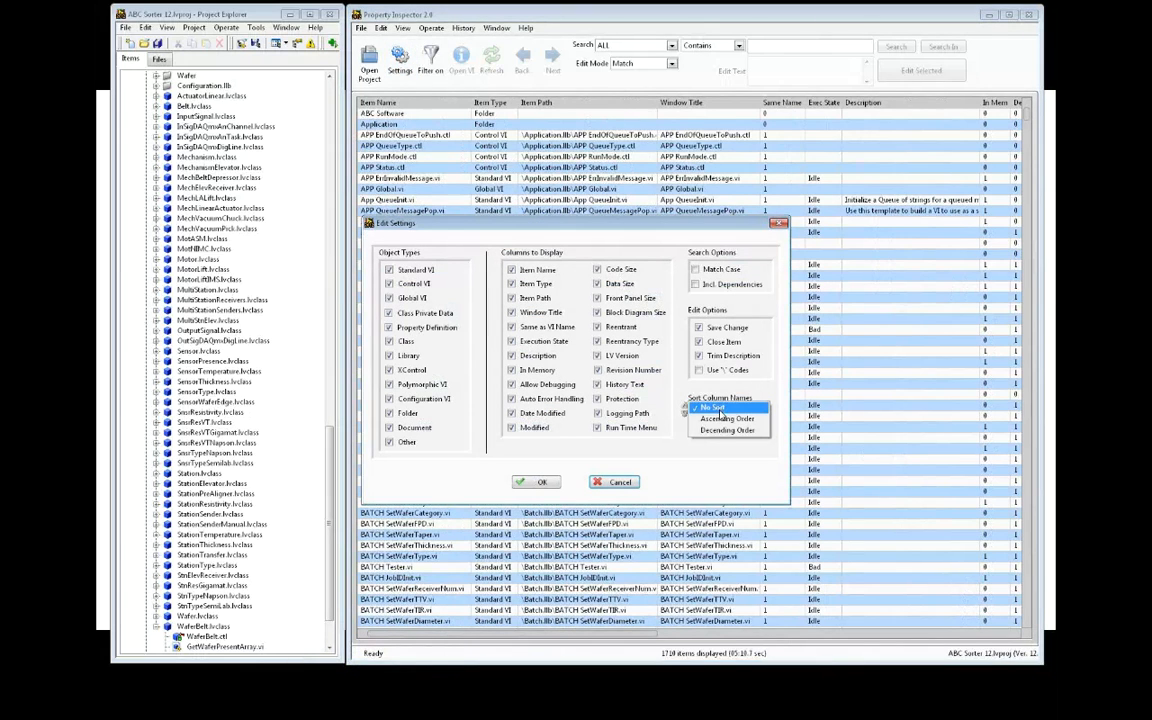
left_click(720, 431)
left_click(535, 482)
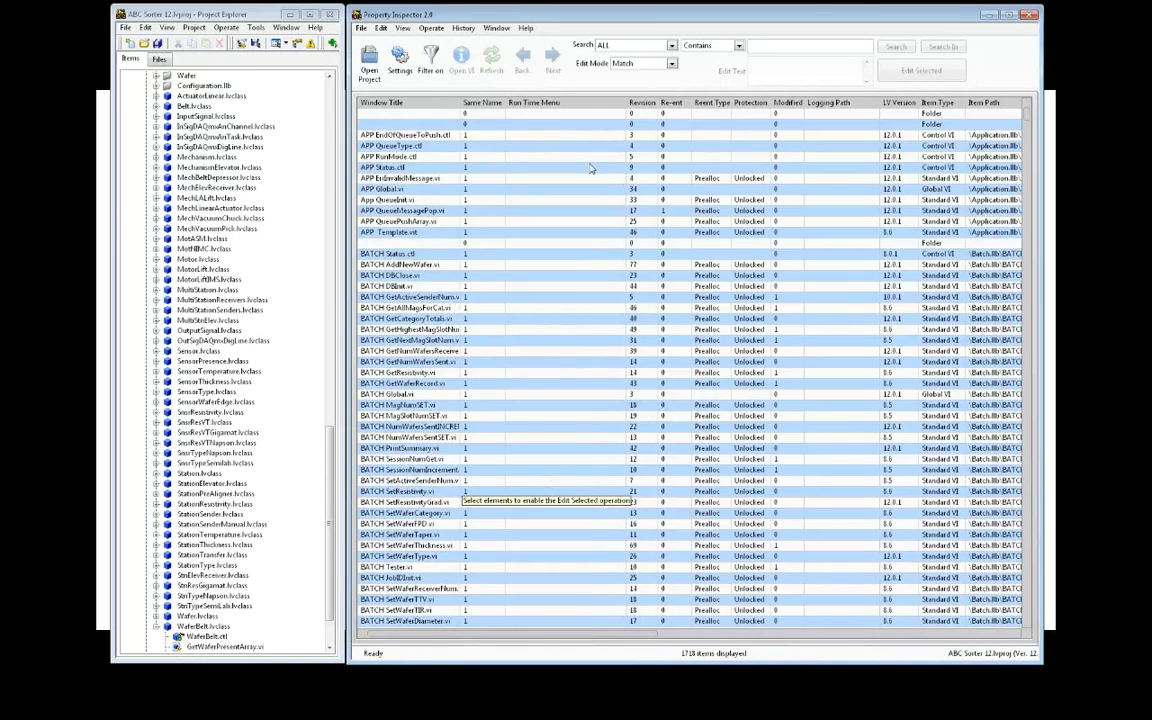
left_click(656, 47)
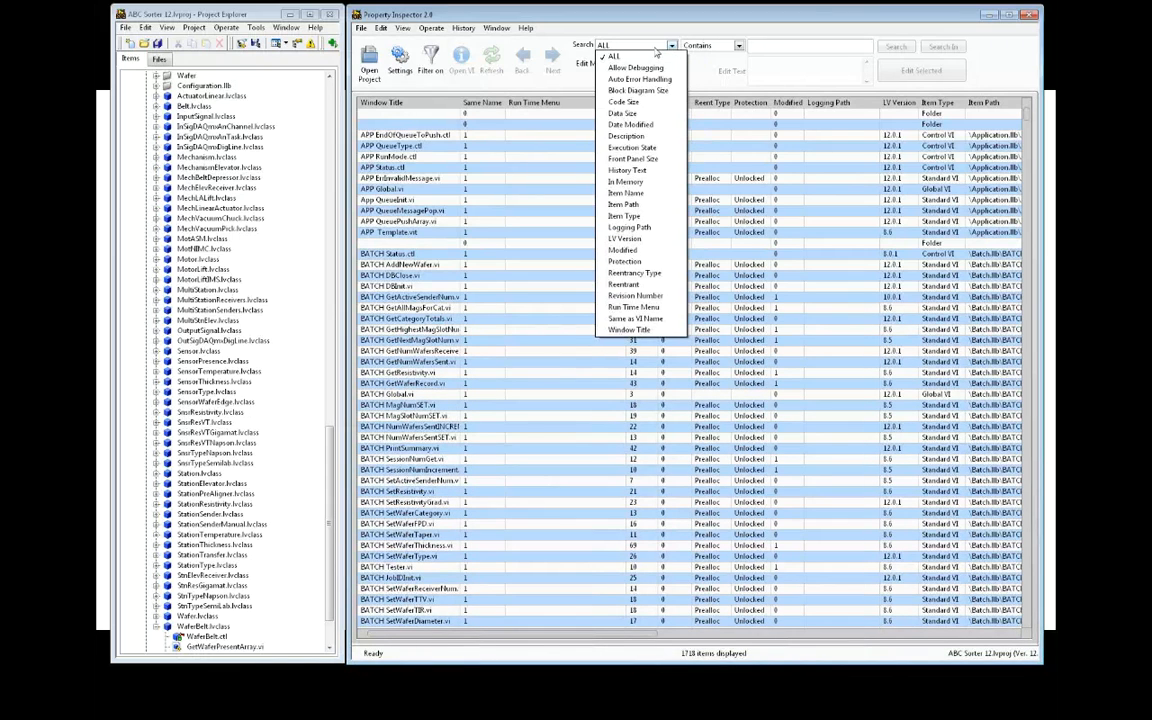
Search for items whose Run Time Menu is Not Blank/True, leaving 70 VIs
left_click(633, 308)
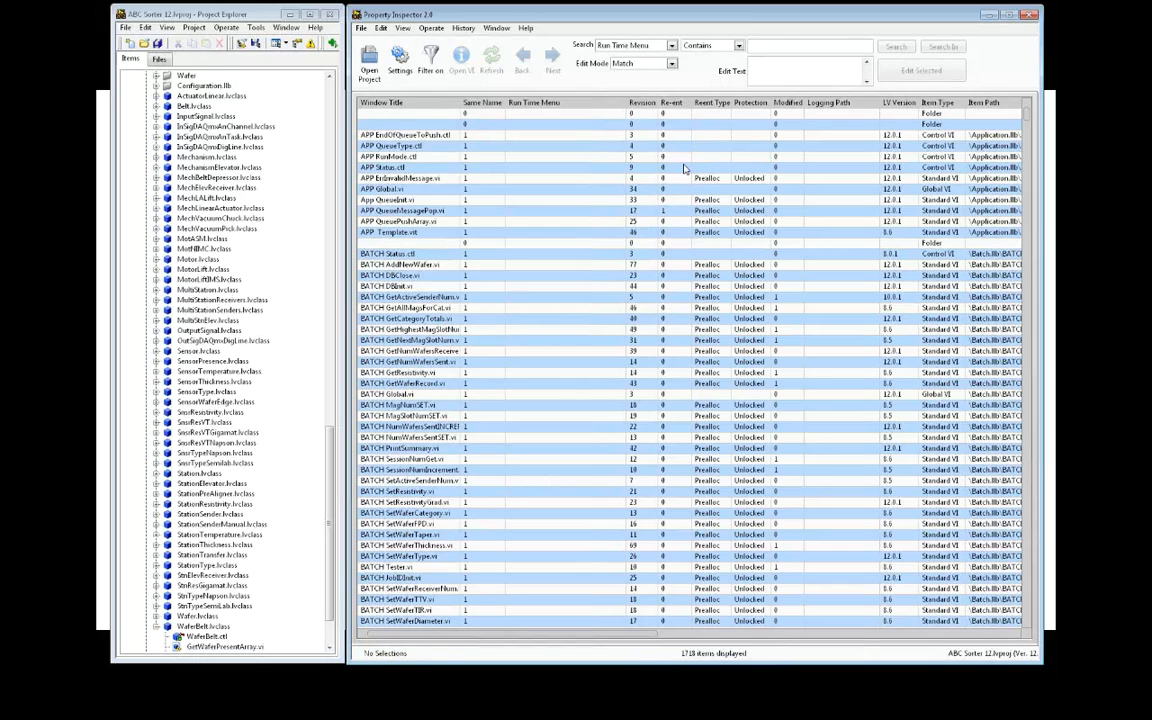
left_click(737, 45)
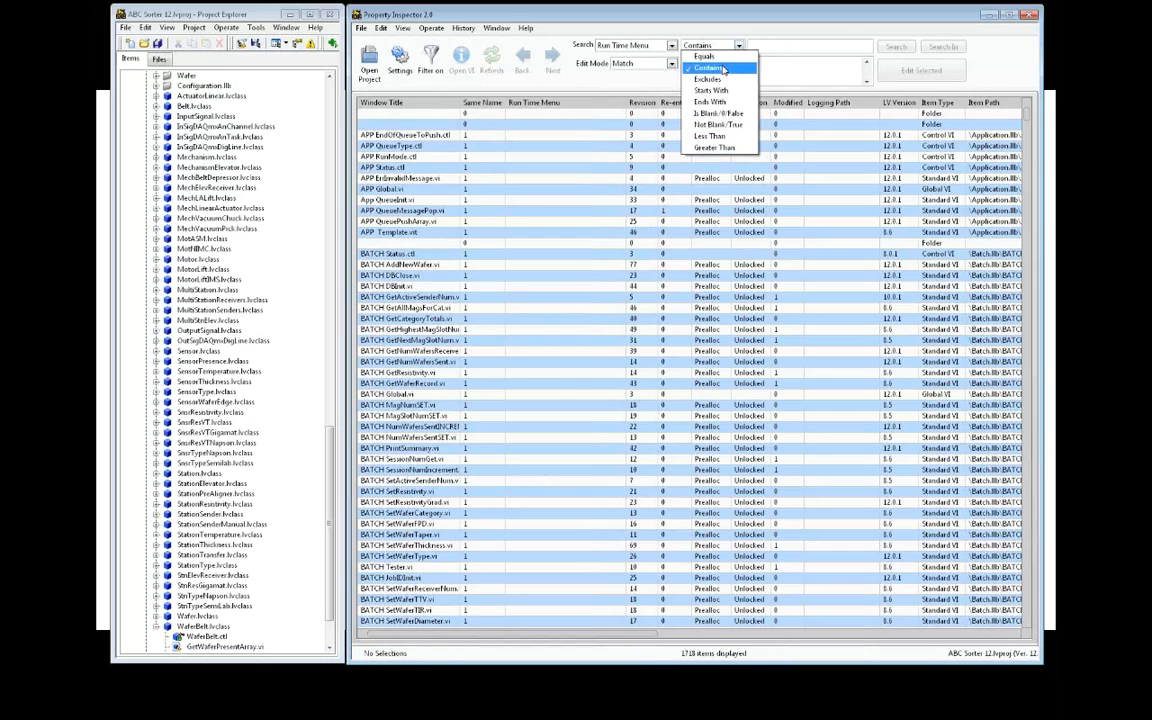
left_click(722, 125)
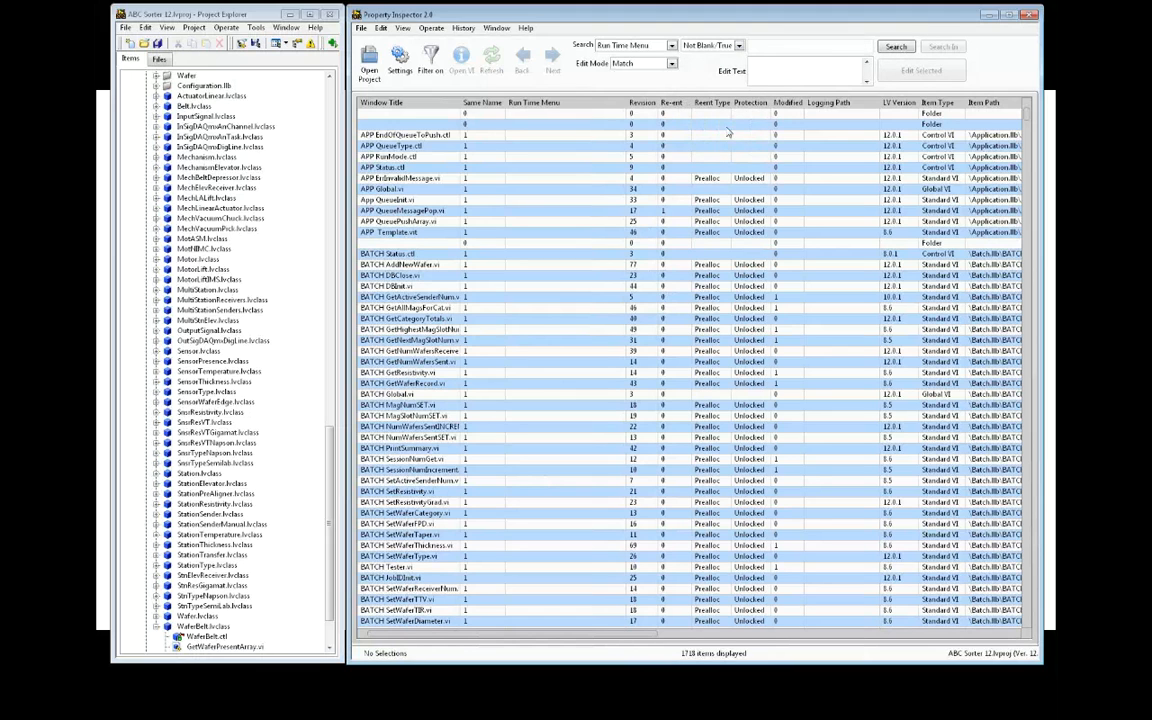
left_click(886, 50)
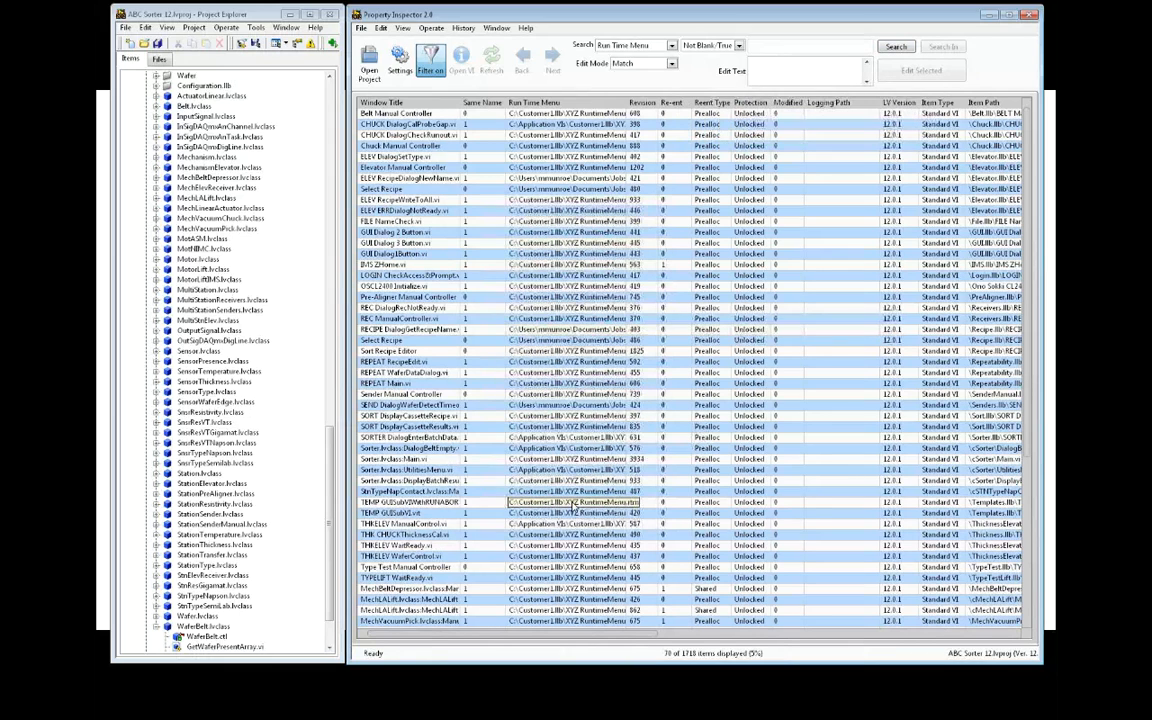
Select all 70 filtered items and set the edit mode to Remove
key("ctrl+a")
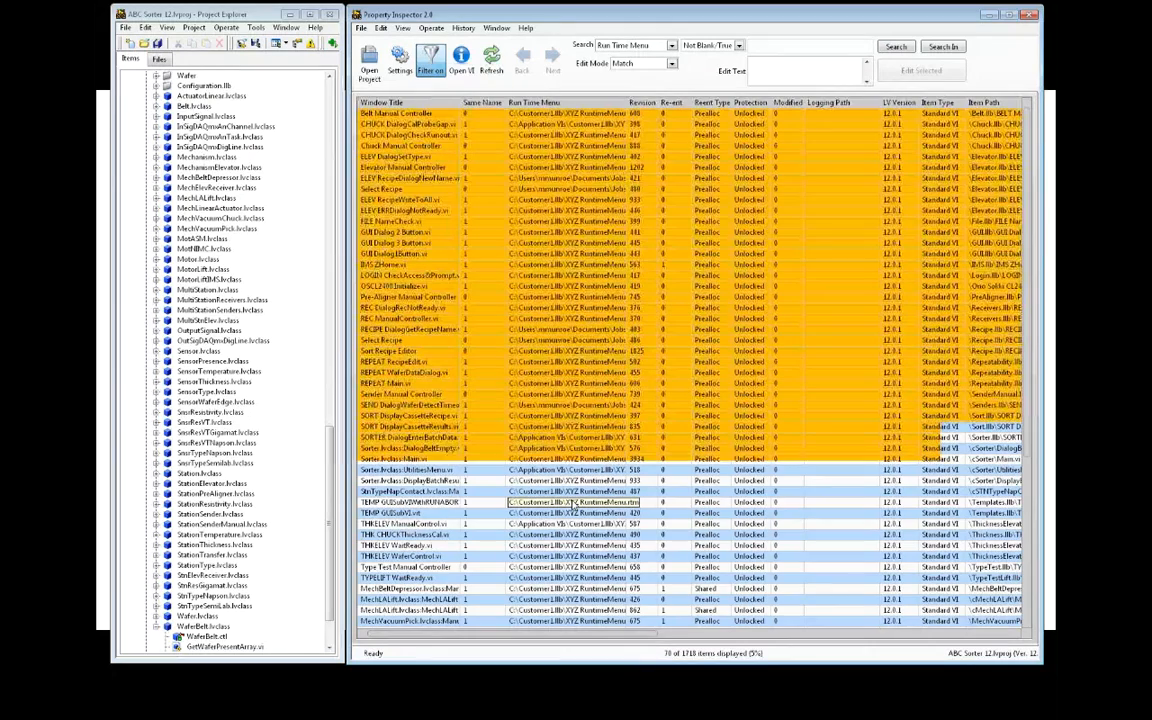
left_click(382, 28)
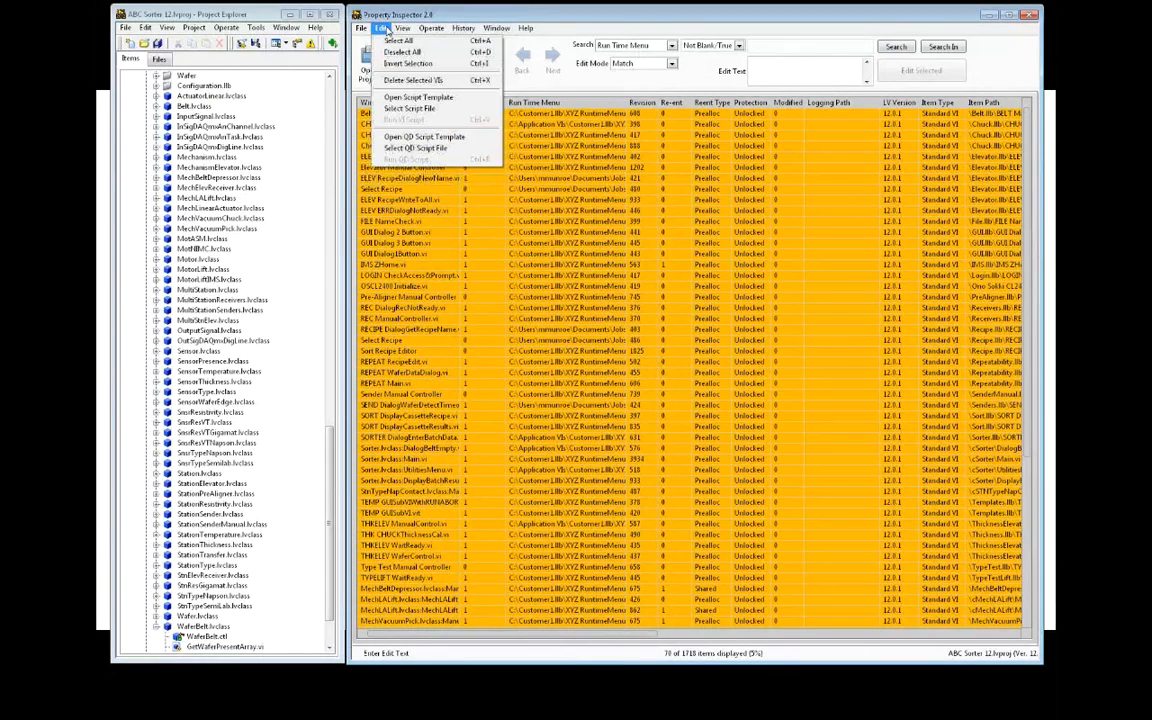
left_click(583, 27)
left_click(640, 63)
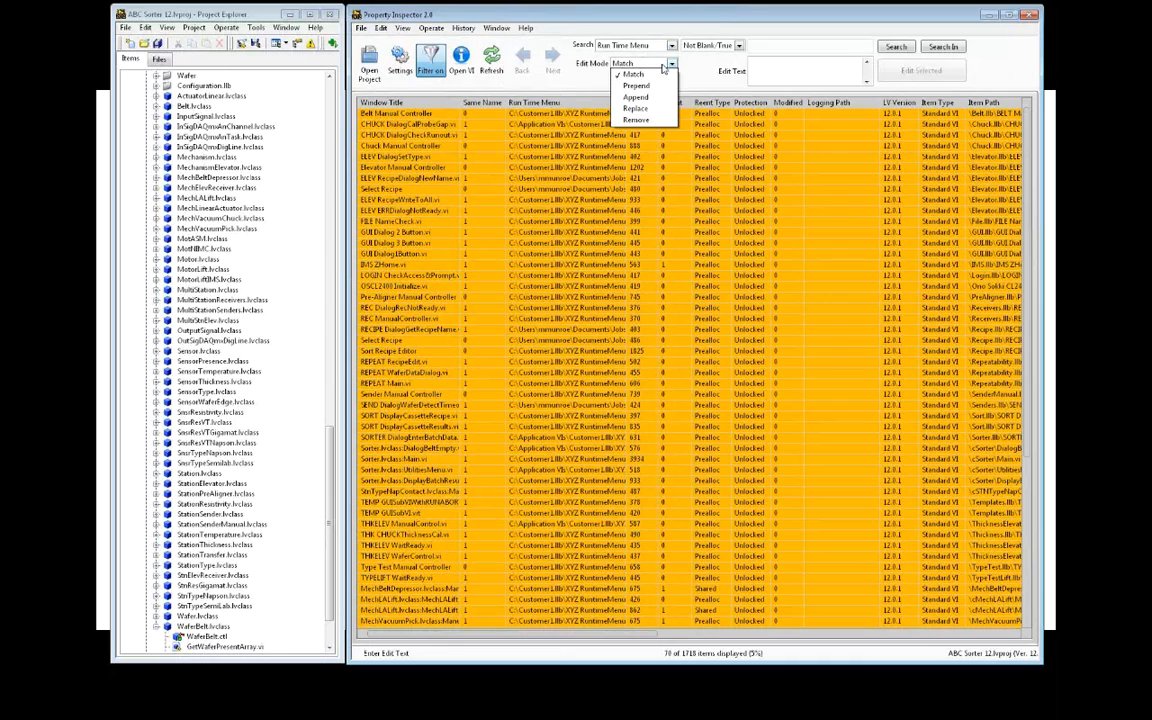
left_click(641, 119)
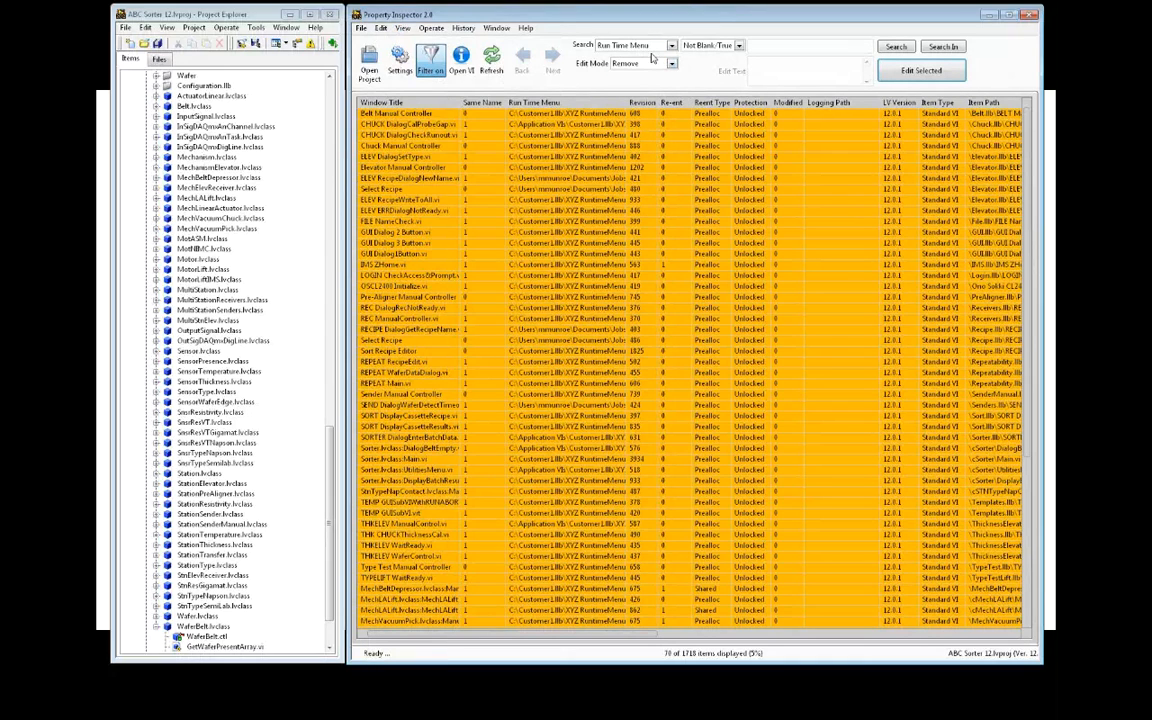
Run Edit Selected to strip the Run Time Menu from all 70 selected VIs
left_click(898, 70)
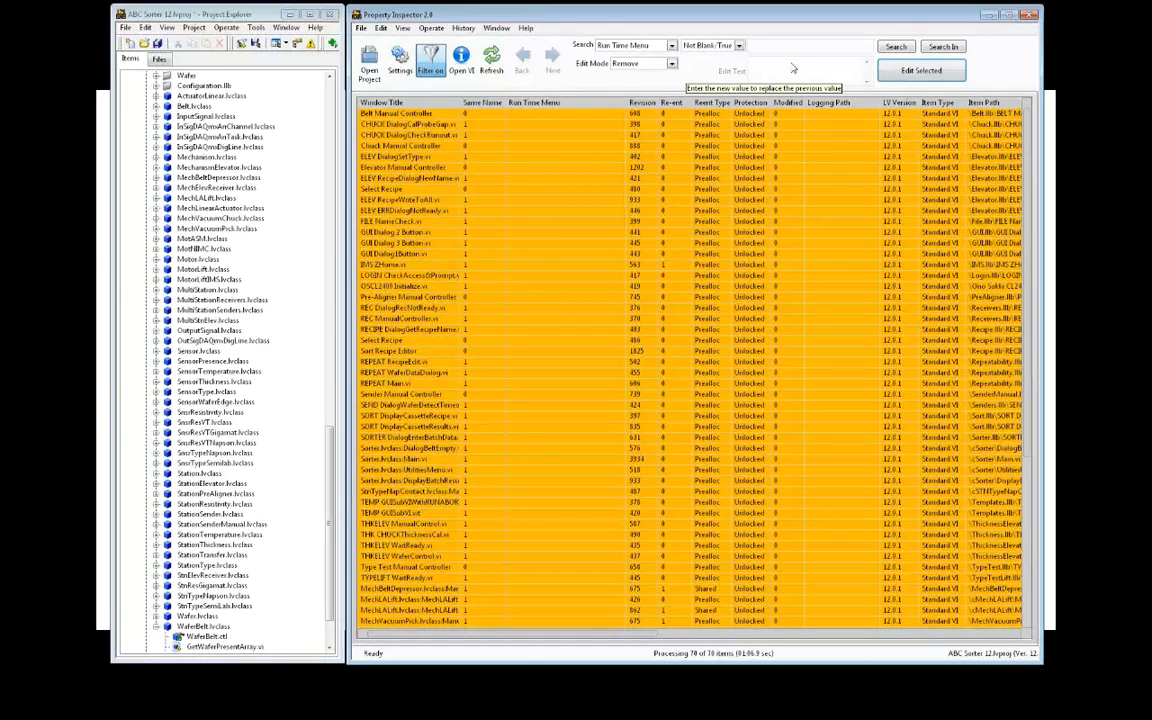
left_click(526, 29)
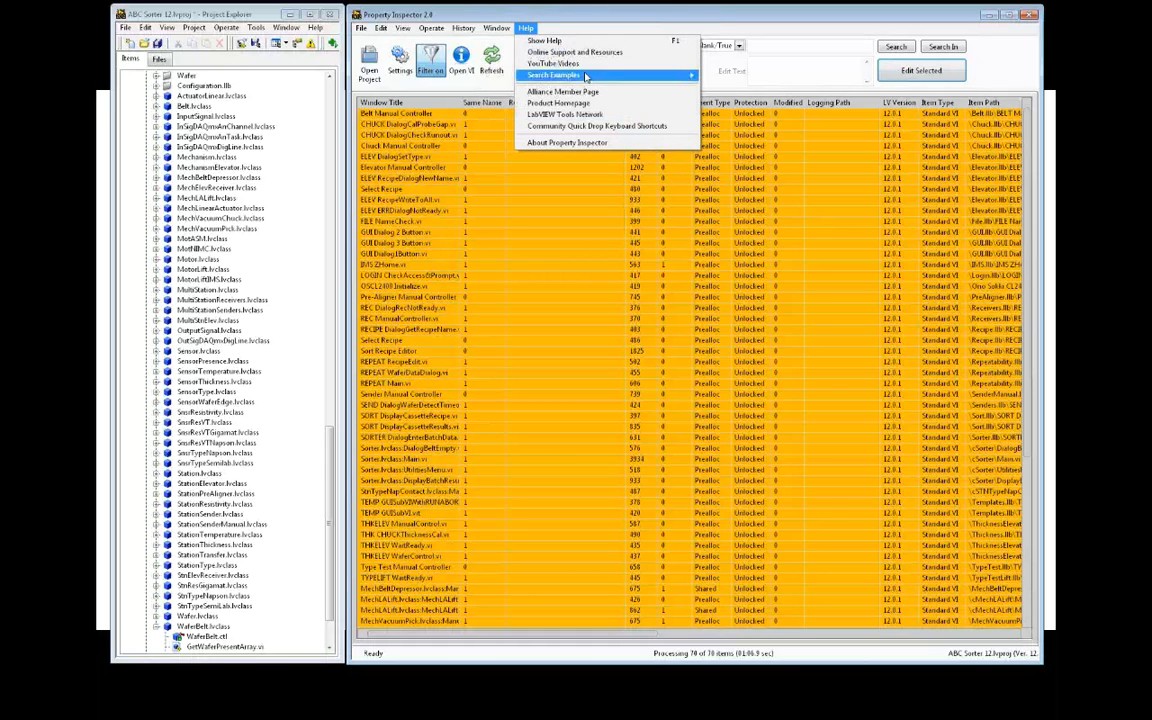
Load the 'Description Starts with Use this template to' example search and set column sorting to No Sort
mouse_move(545, 75)
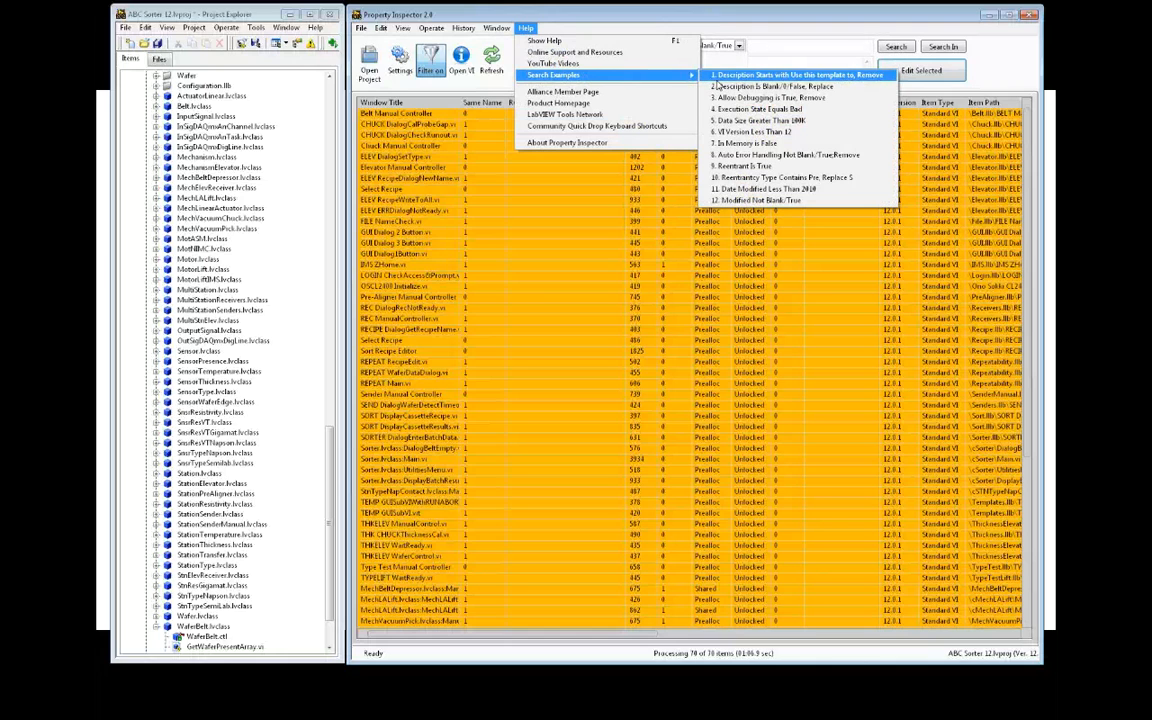
left_click(719, 76)
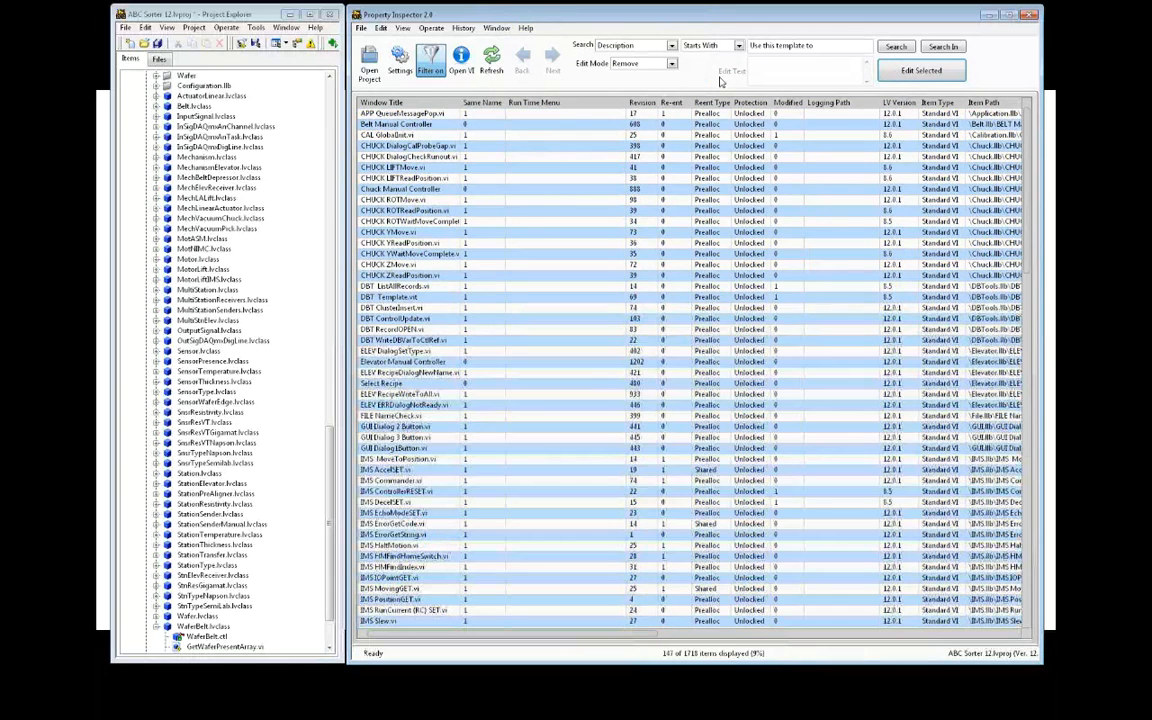
left_click(400, 62)
left_click(720, 409)
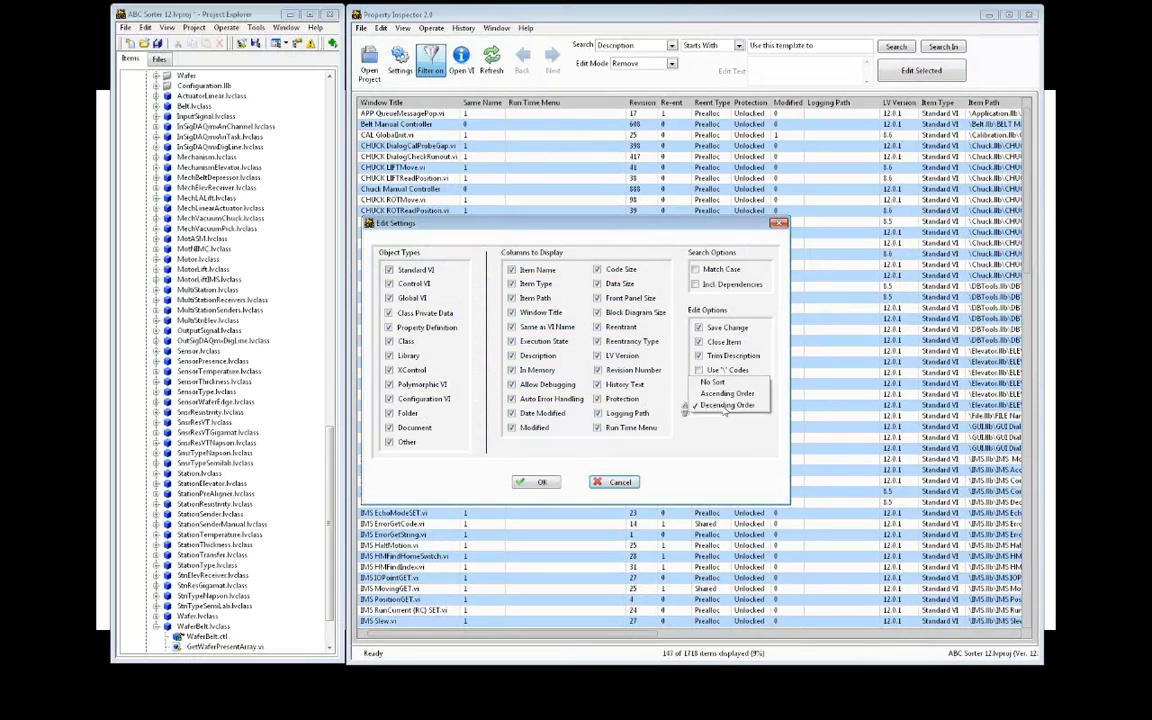
left_click(720, 384)
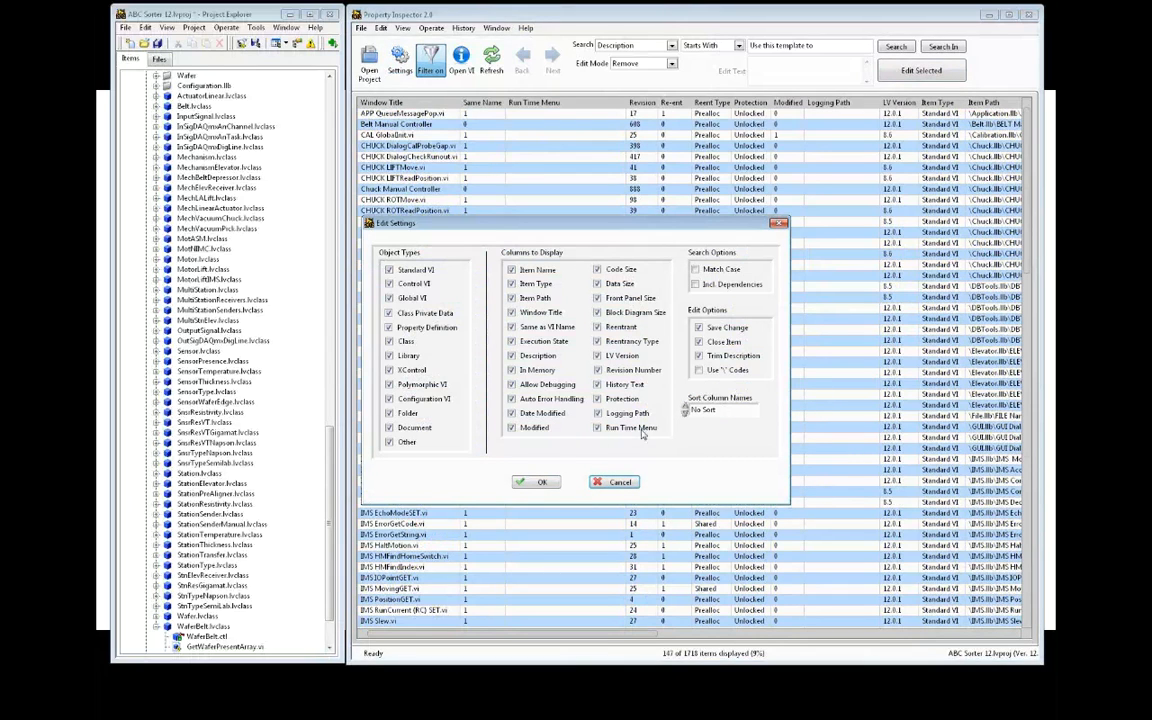
left_click(543, 482)
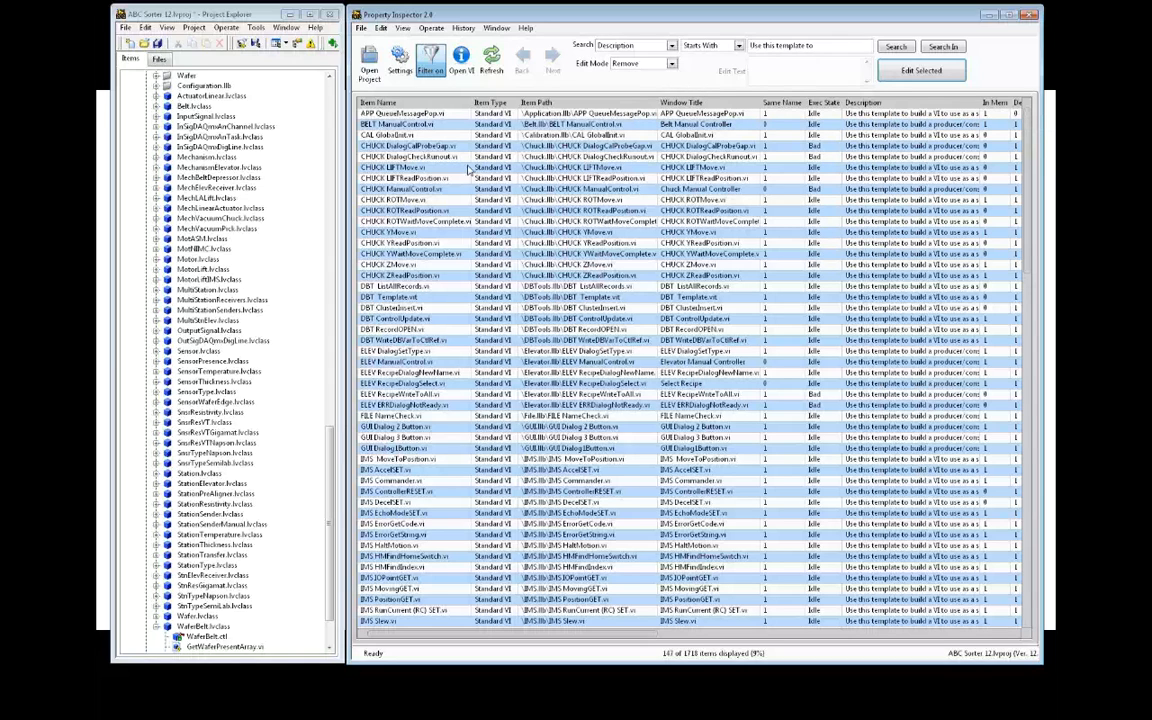
Select CHUCK DialogCalProbeGap.vi through CHUCK ZMove.vi and switch the edit mode to Replace
left_click(396, 145)
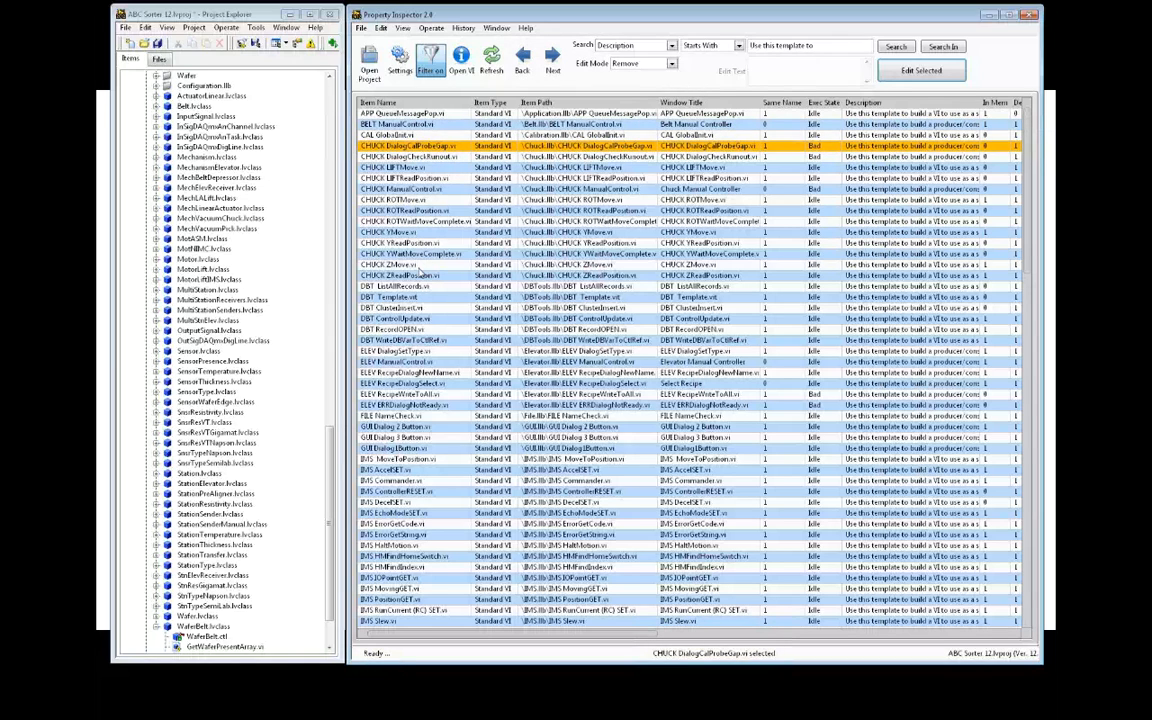
left_click(400, 264, "shift")
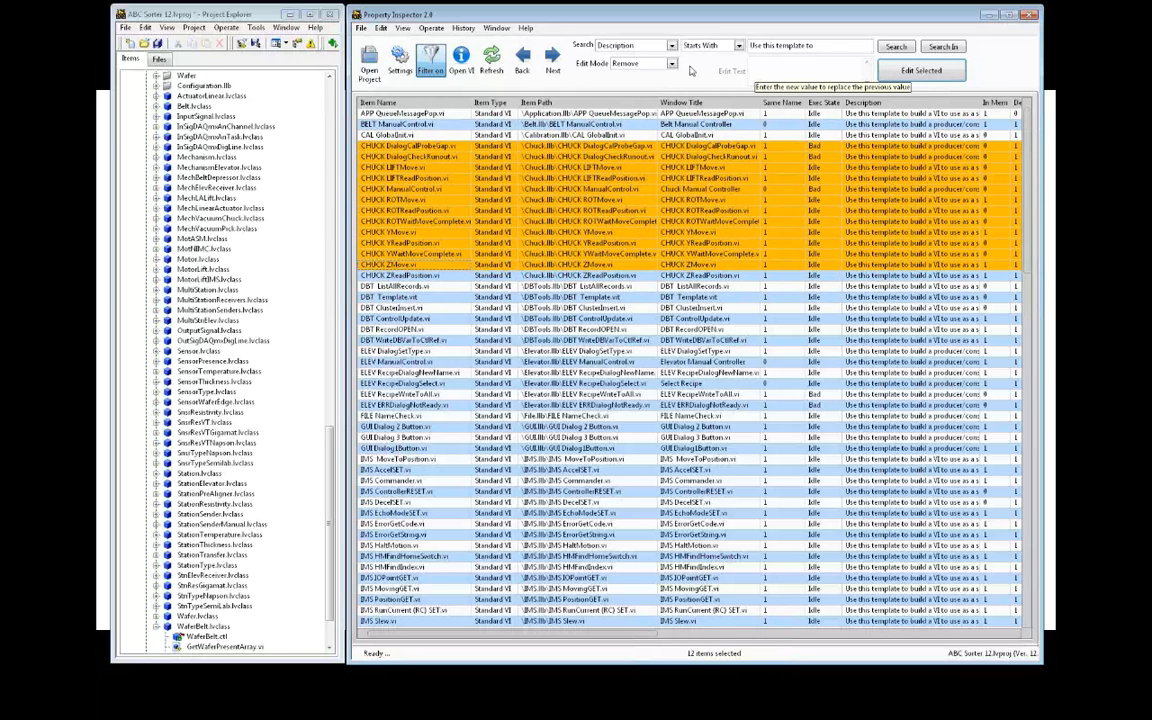
left_click(624, 63)
left_click(645, 110)
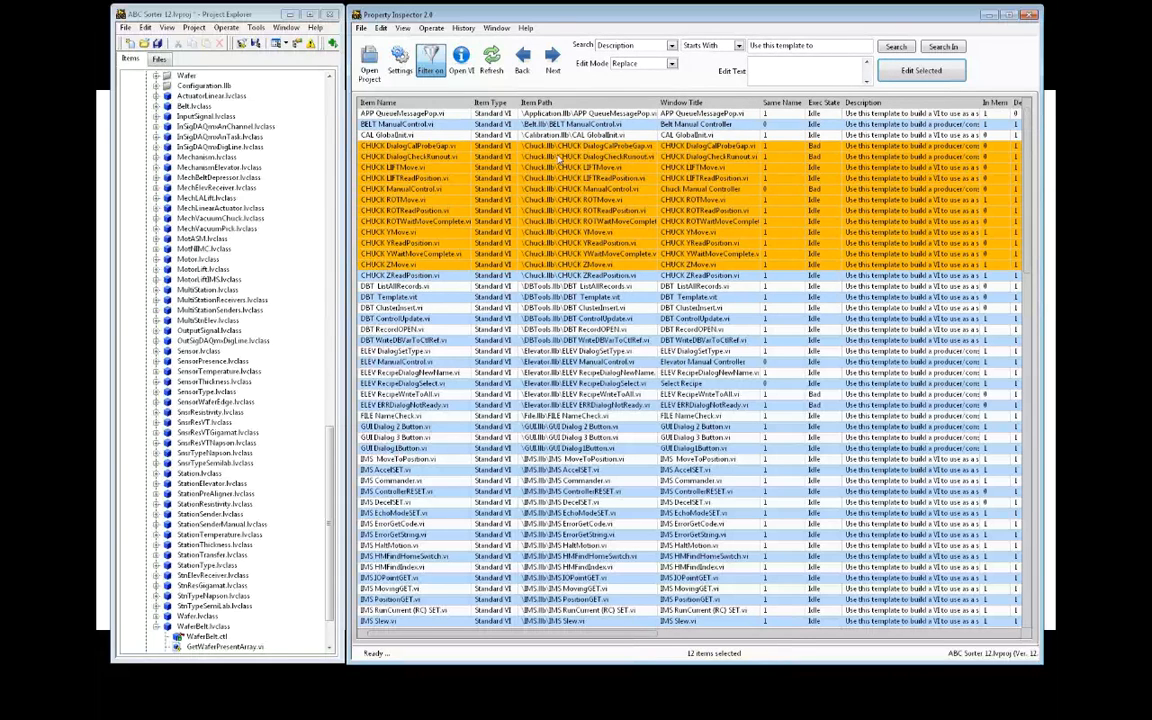
Turn off filtering and select the 35 items from BATCH Status.ctl to BATCH SetWaferDiameter.vi
left_click(430, 68)
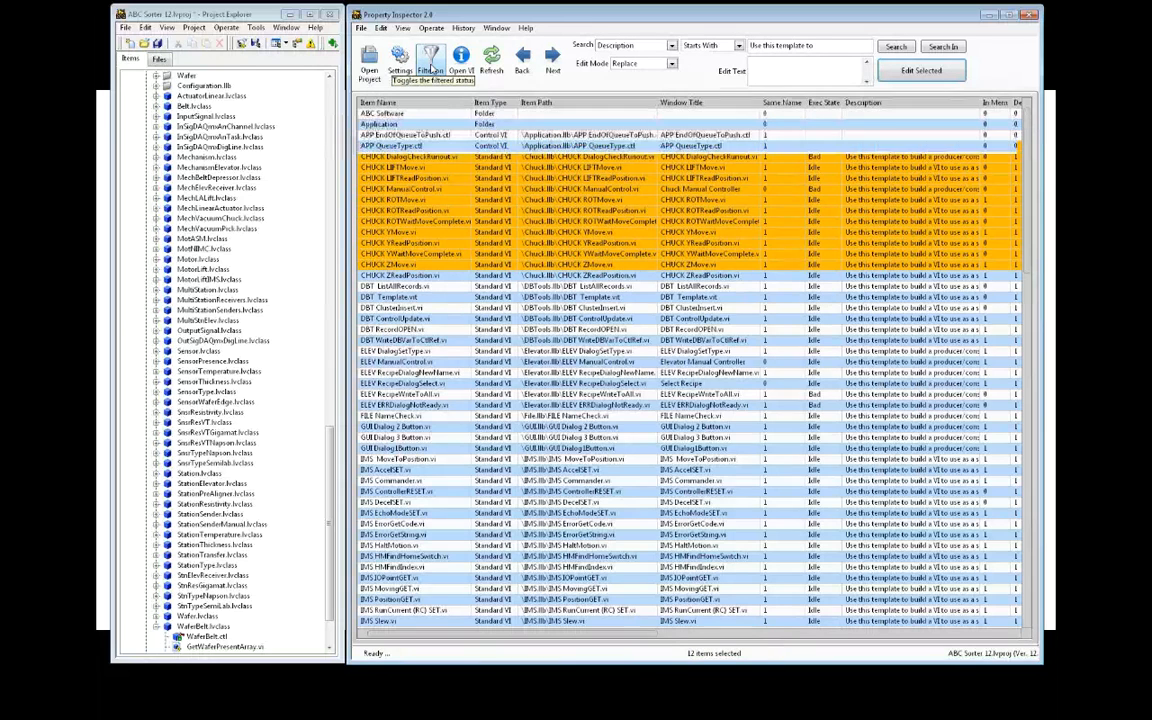
left_click(455, 254)
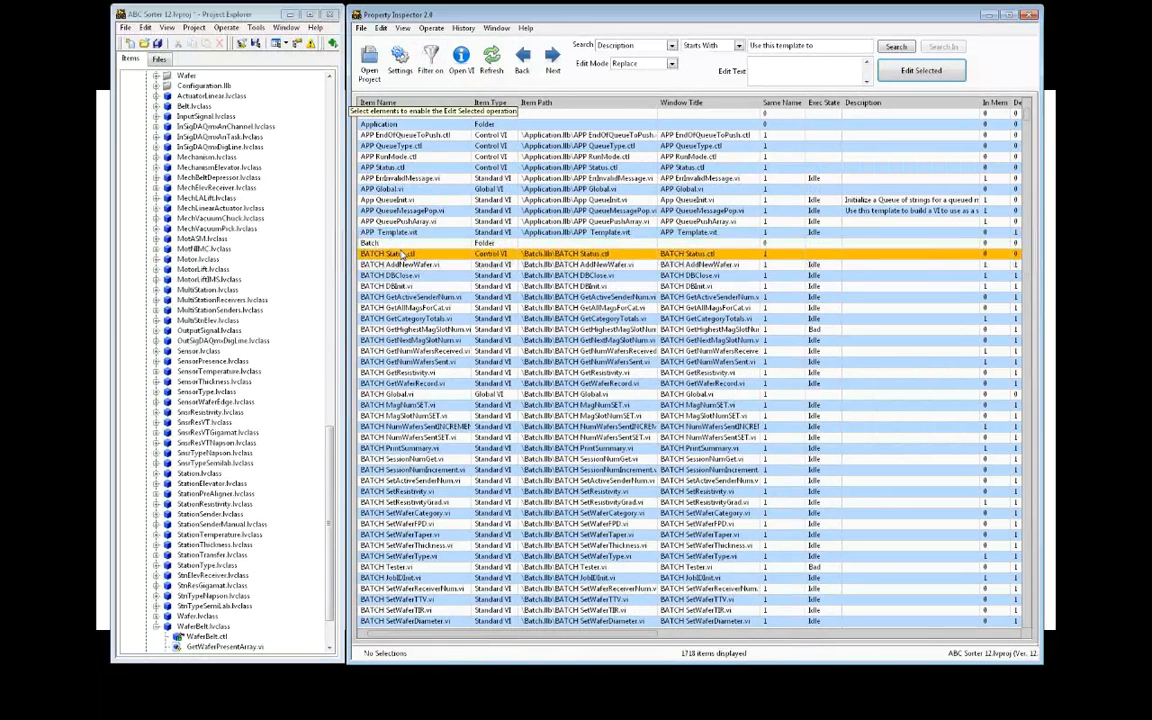
scroll(489, 426, "down", 1)
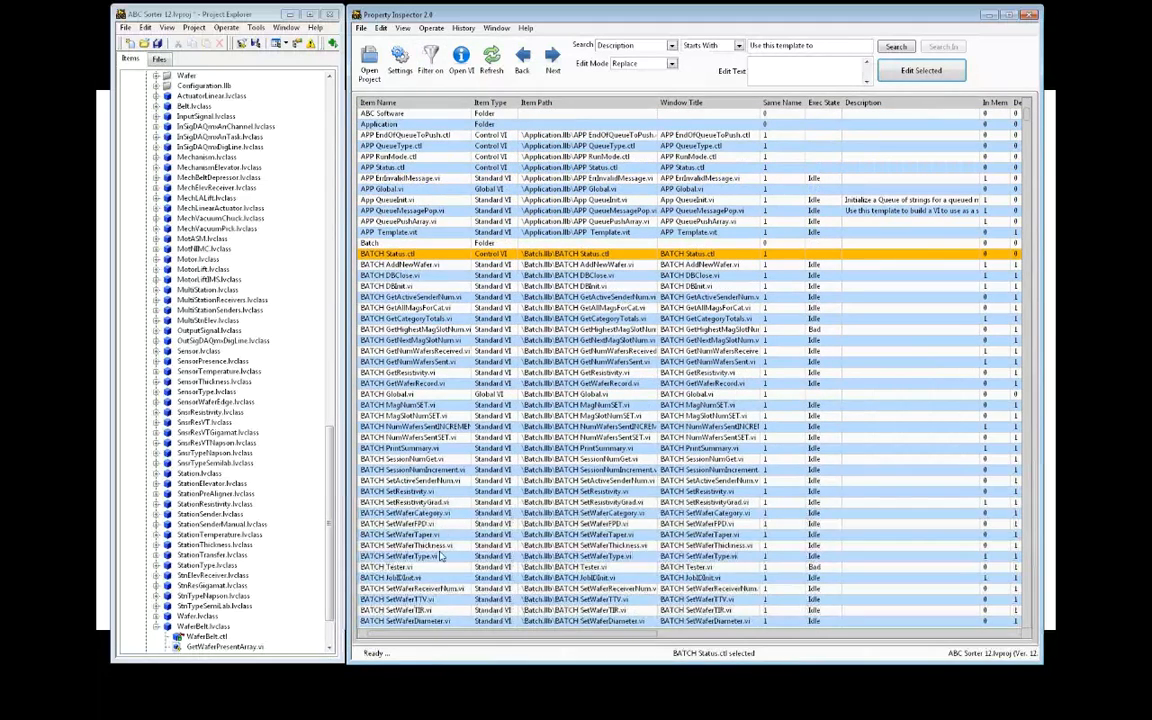
left_click(433, 622, "shift")
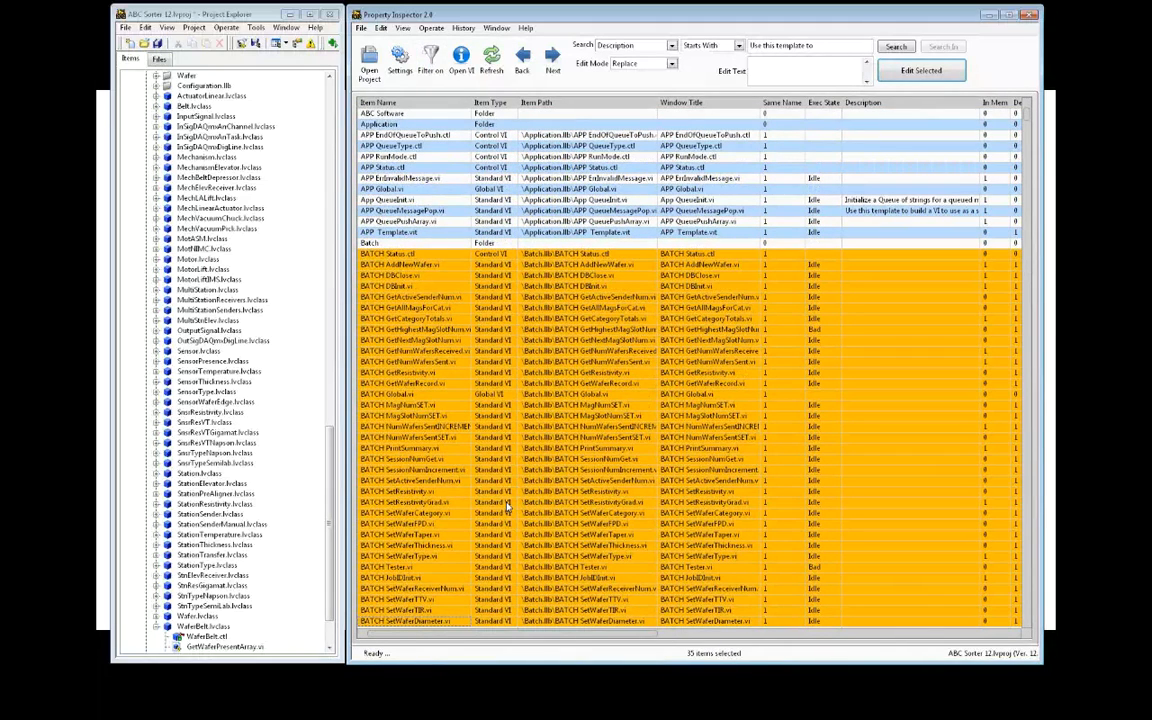
Apply the 'Description Is Blank/0/False, Replace' example search, showing 1494 of 1718 items
left_click(525, 27)
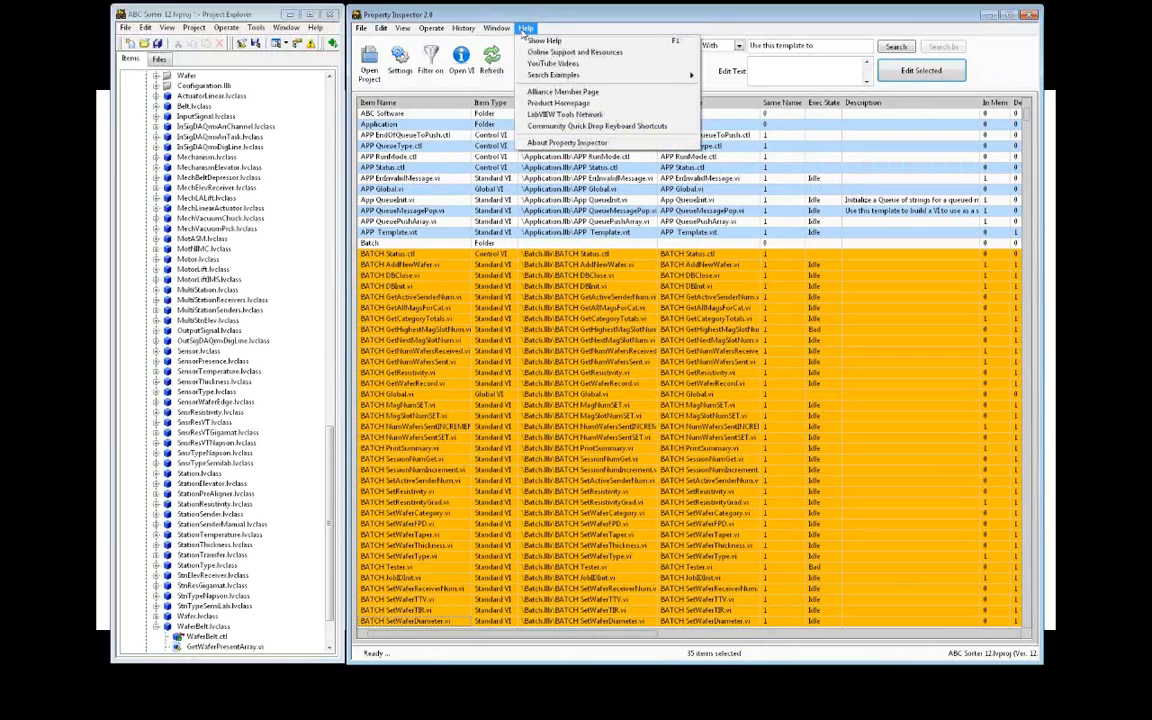
mouse_move(600, 75)
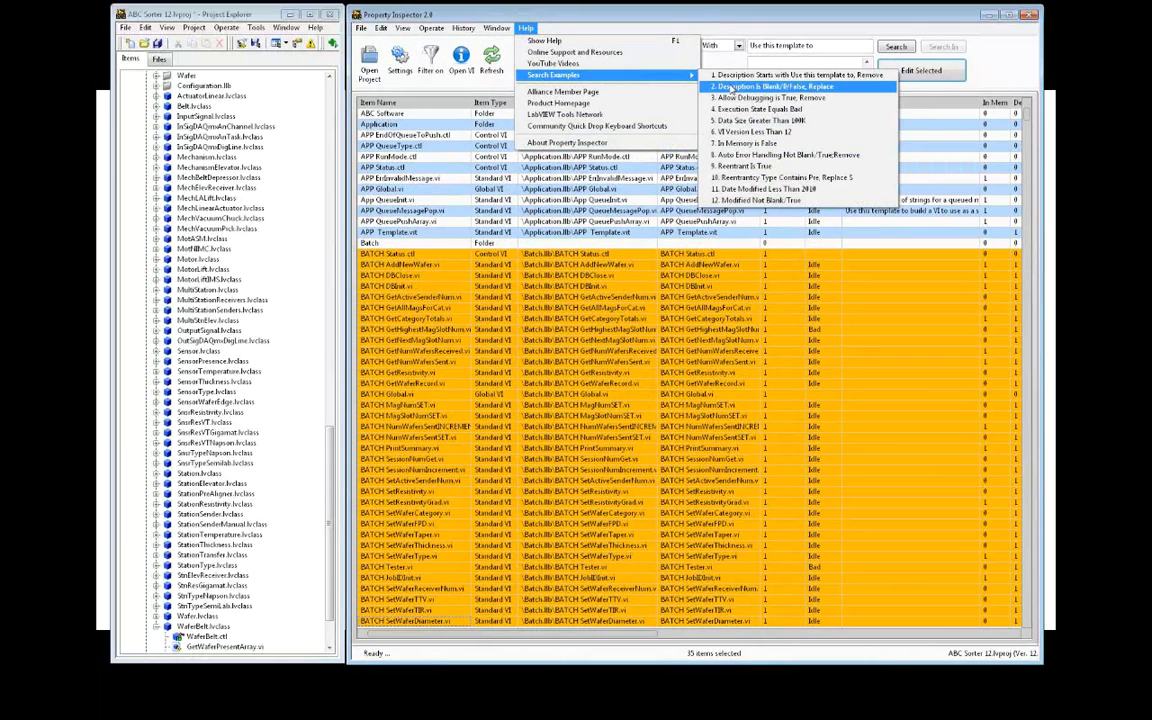
left_click(731, 88)
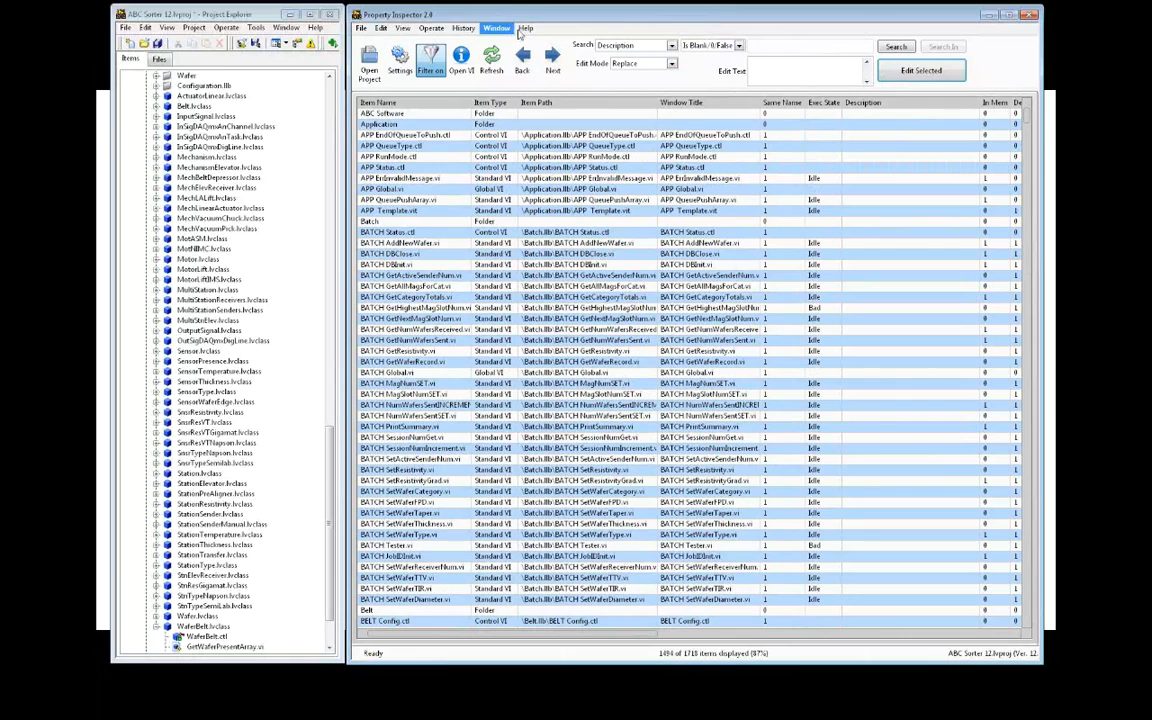
Apply the 'Allow Debugging is True, Remove' example search to list the 1189 debuggable items
left_click(527, 29)
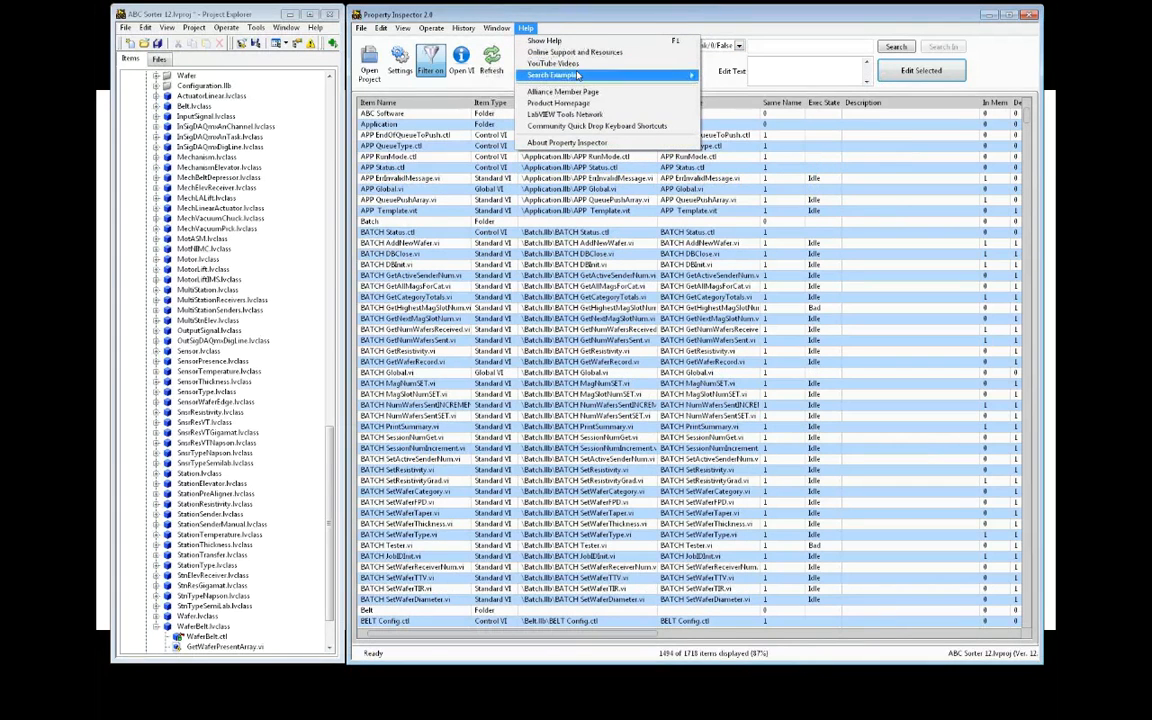
mouse_move(577, 77)
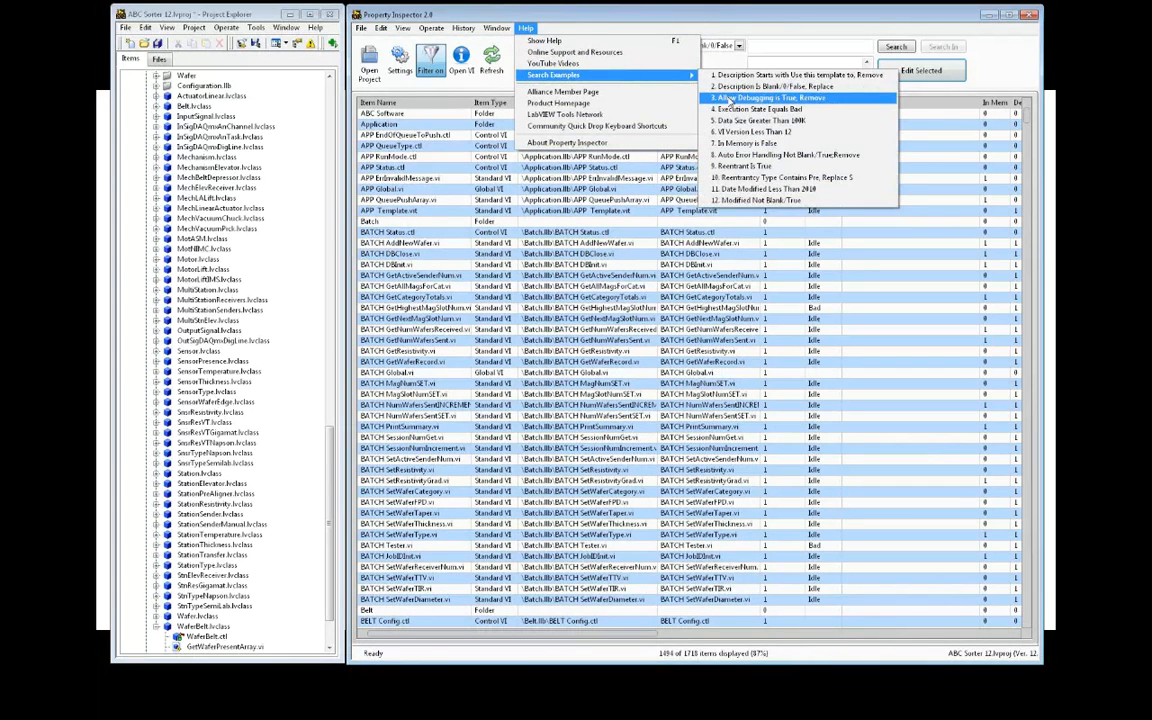
left_click(729, 97)
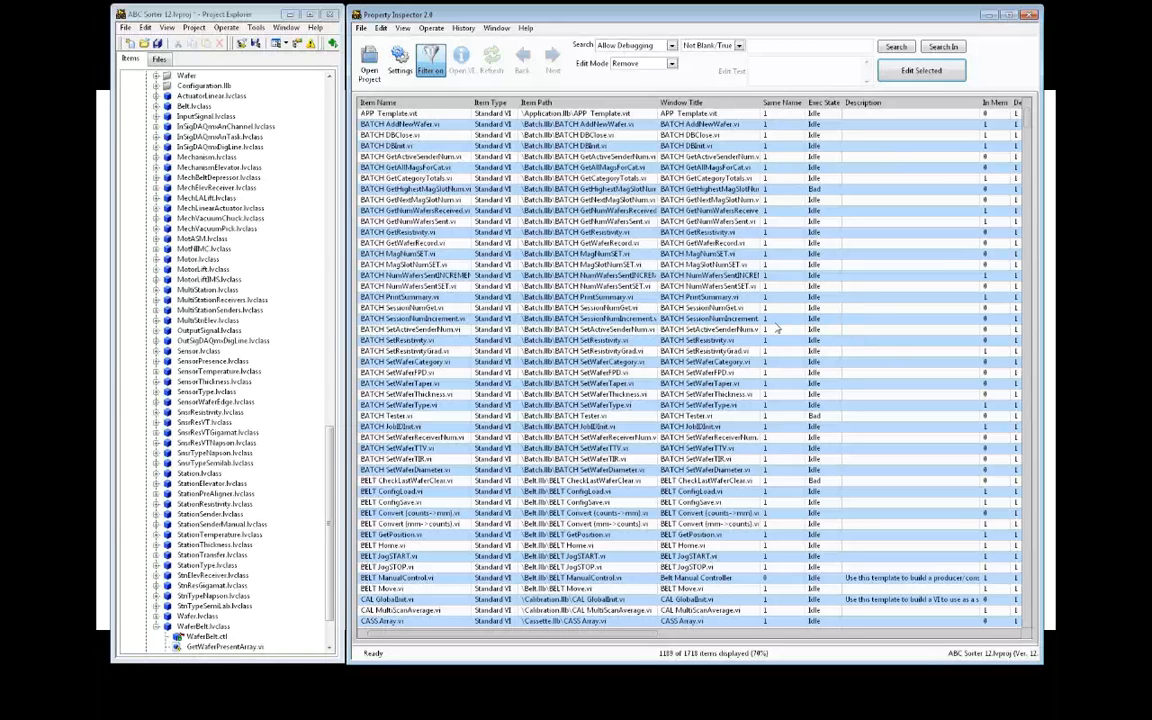
Apply the 'Execution State Equals Bad' example search, leaving 103 of 1718 items
left_click(525, 28)
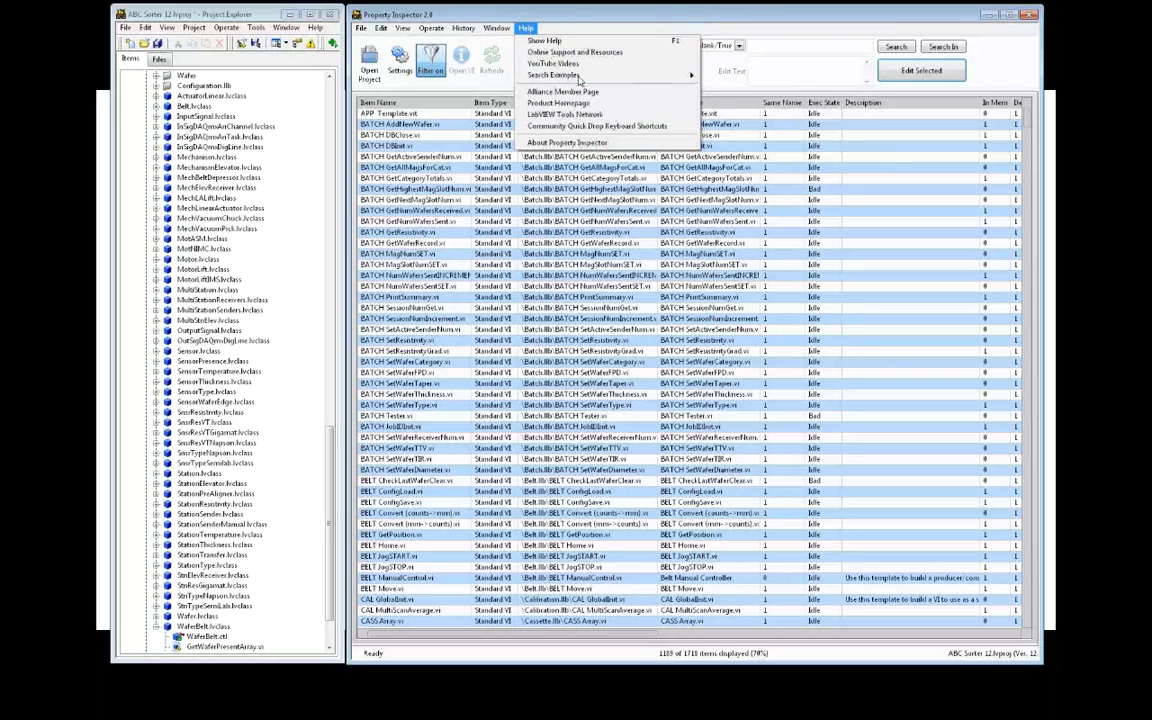
mouse_move(628, 78)
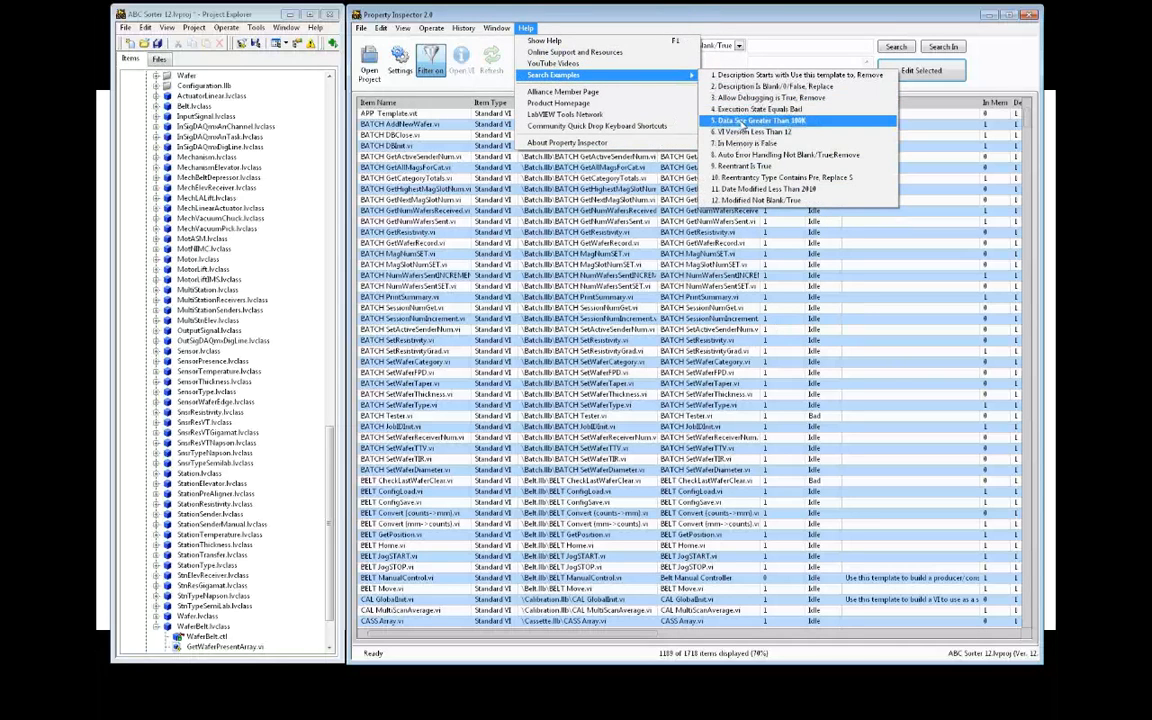
left_click(739, 112)
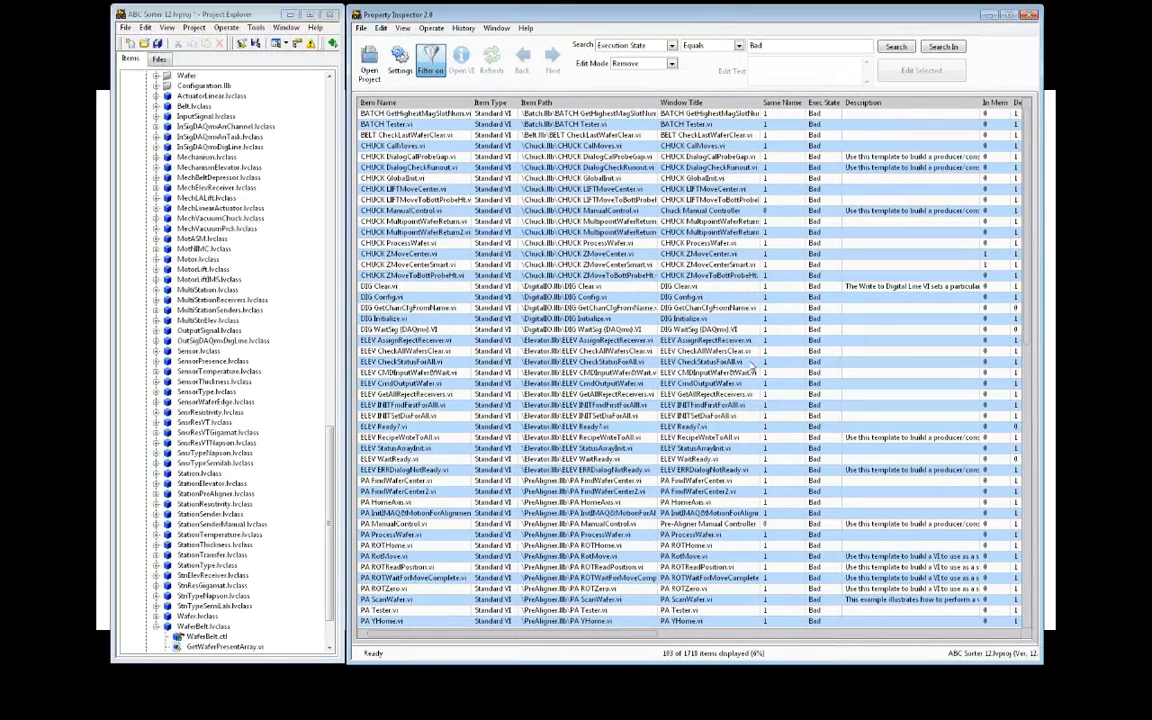
left_click(526, 28)
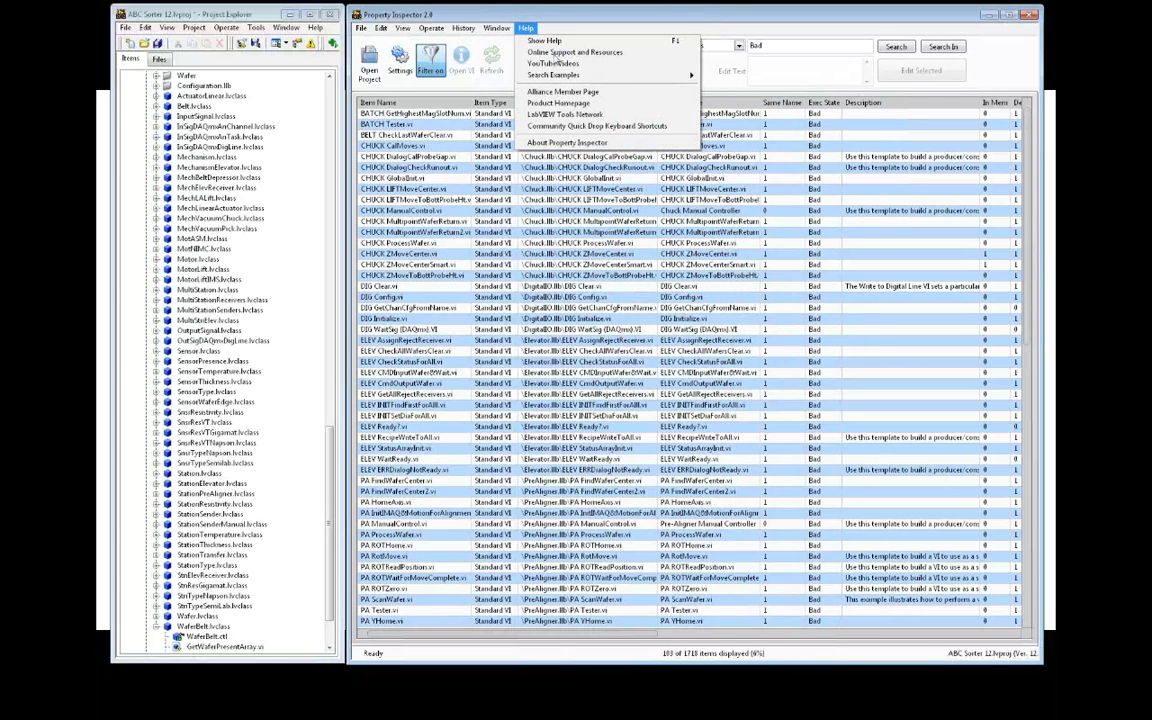
Apply the 'Data Size Greater Than 100K' example and sort the 35 results by Data Size, largest first
mouse_move(585, 75)
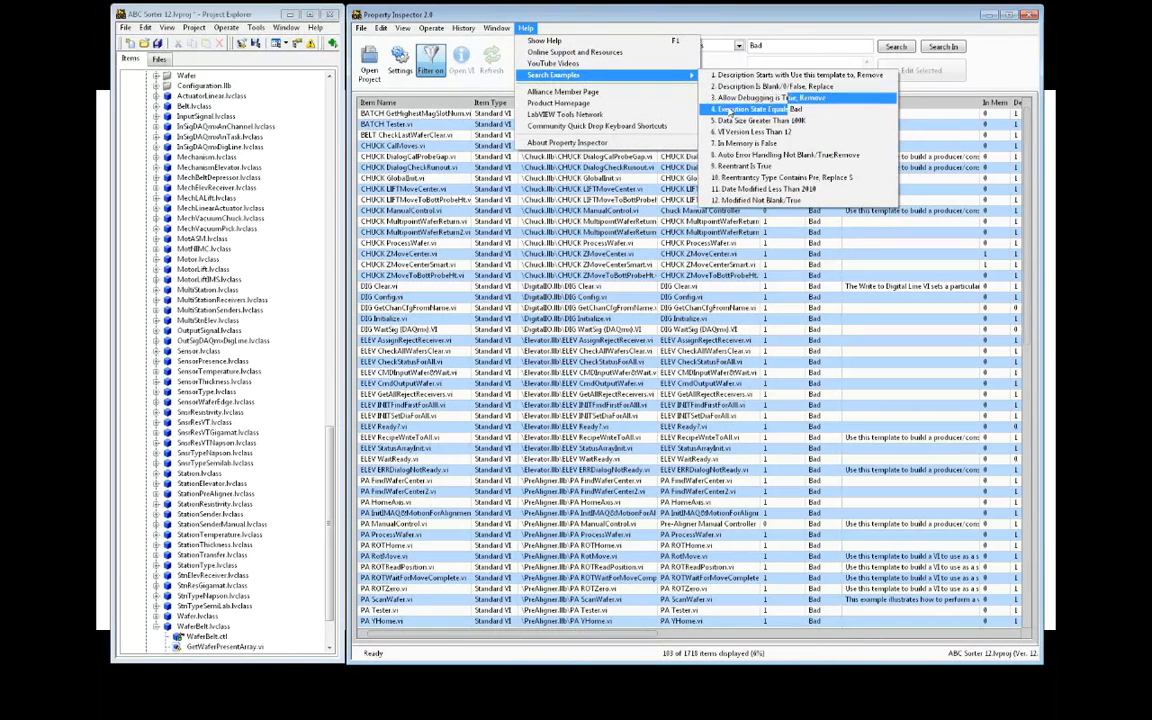
left_click(733, 120)
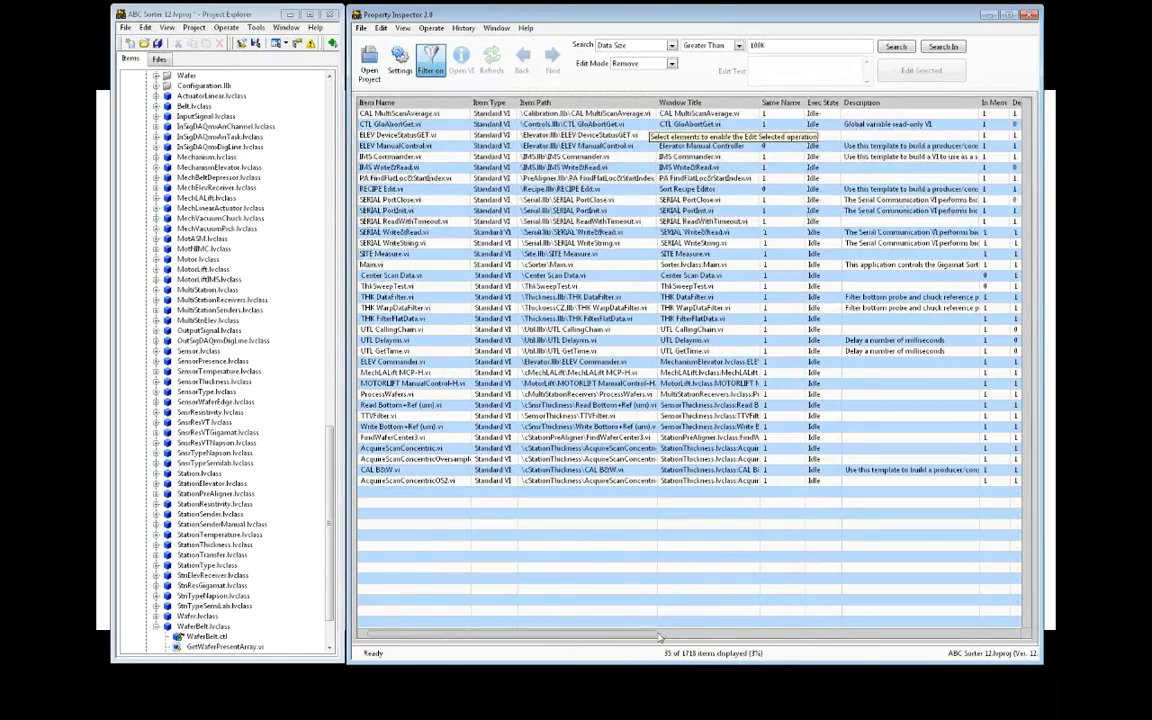
left_click_drag(659, 636, 847, 640)
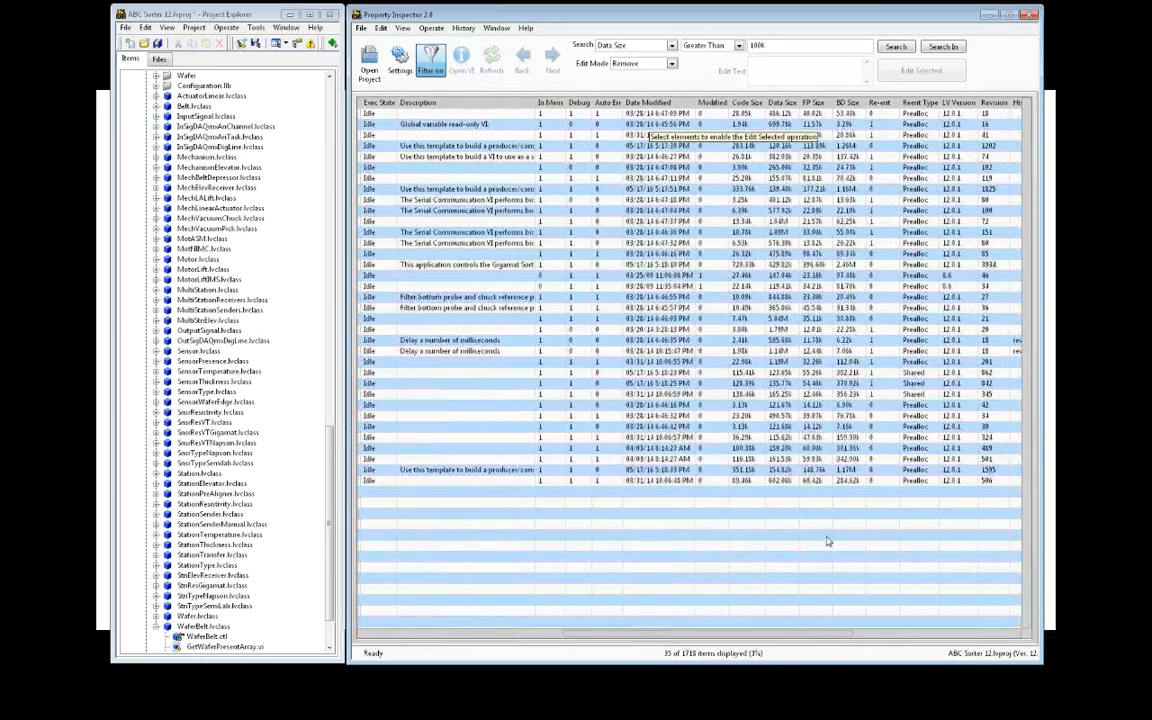
left_click(775, 104)
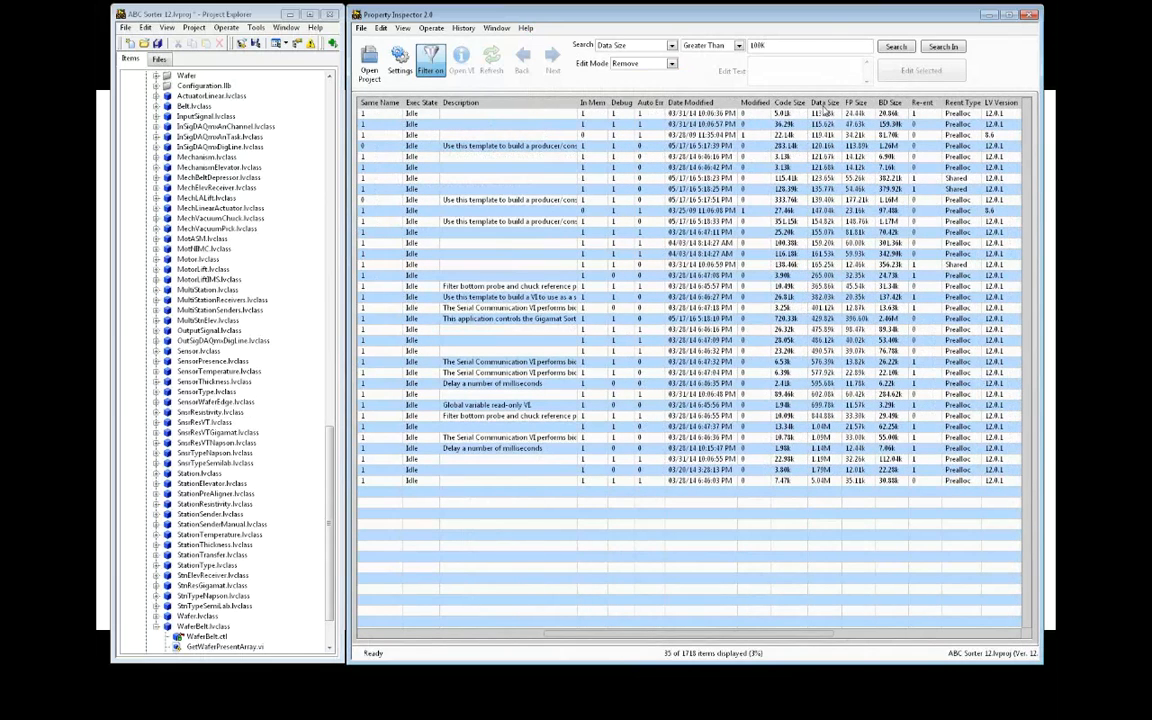
left_click(824, 103)
left_click(822, 113)
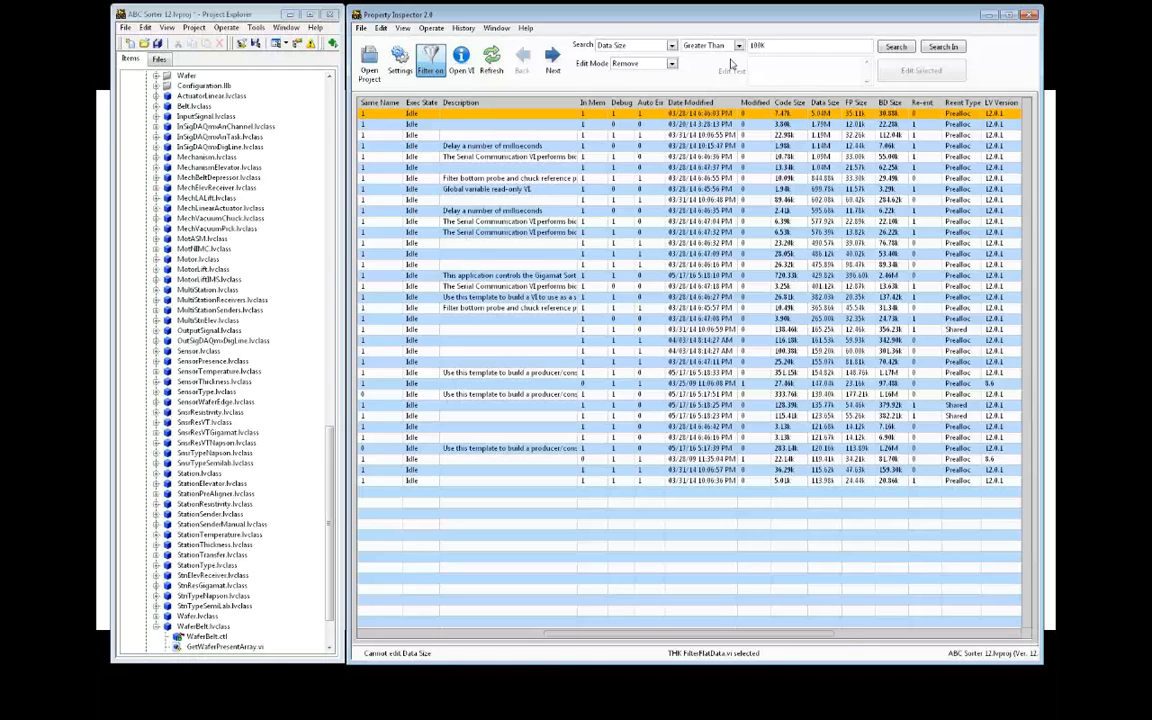
Apply the VI Version Less Than 12 example search and scroll through the 278 results
left_click(520, 30)
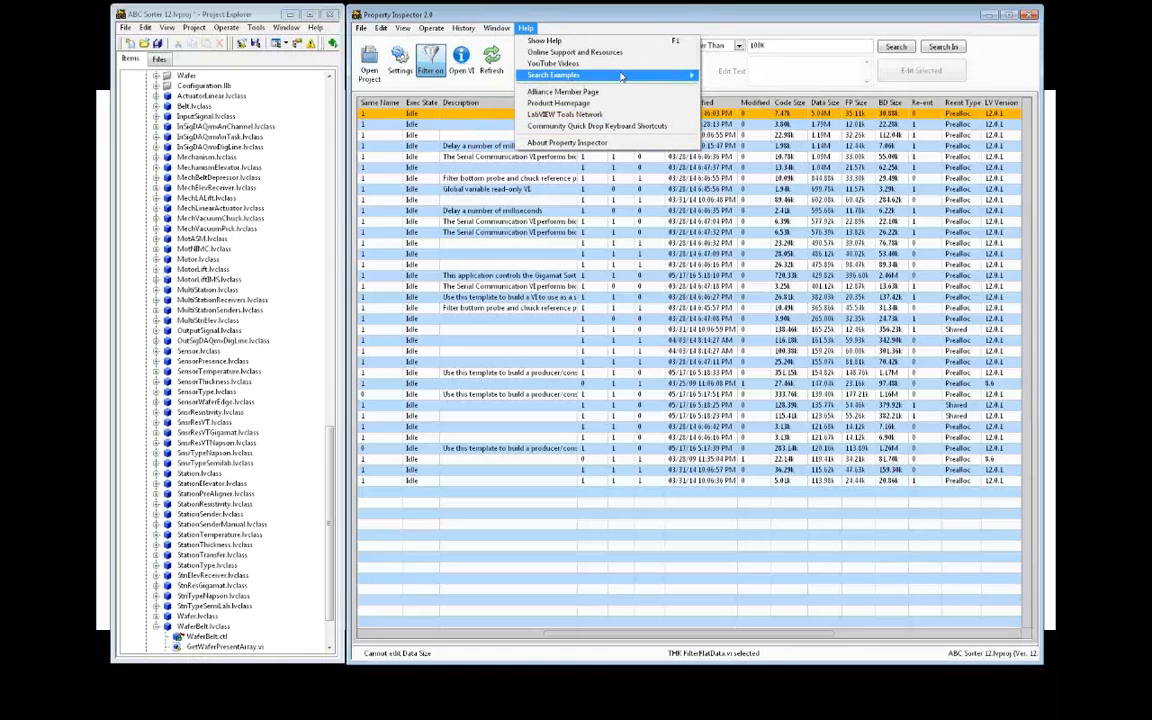
mouse_move(660, 76)
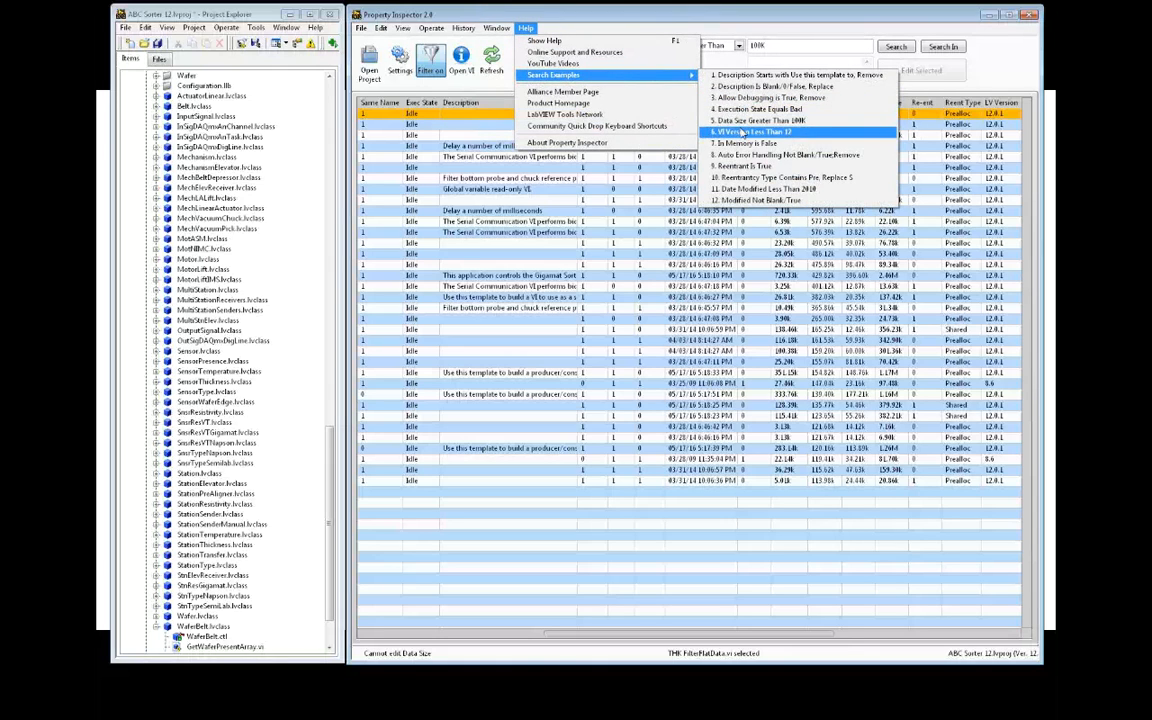
left_click(745, 131)
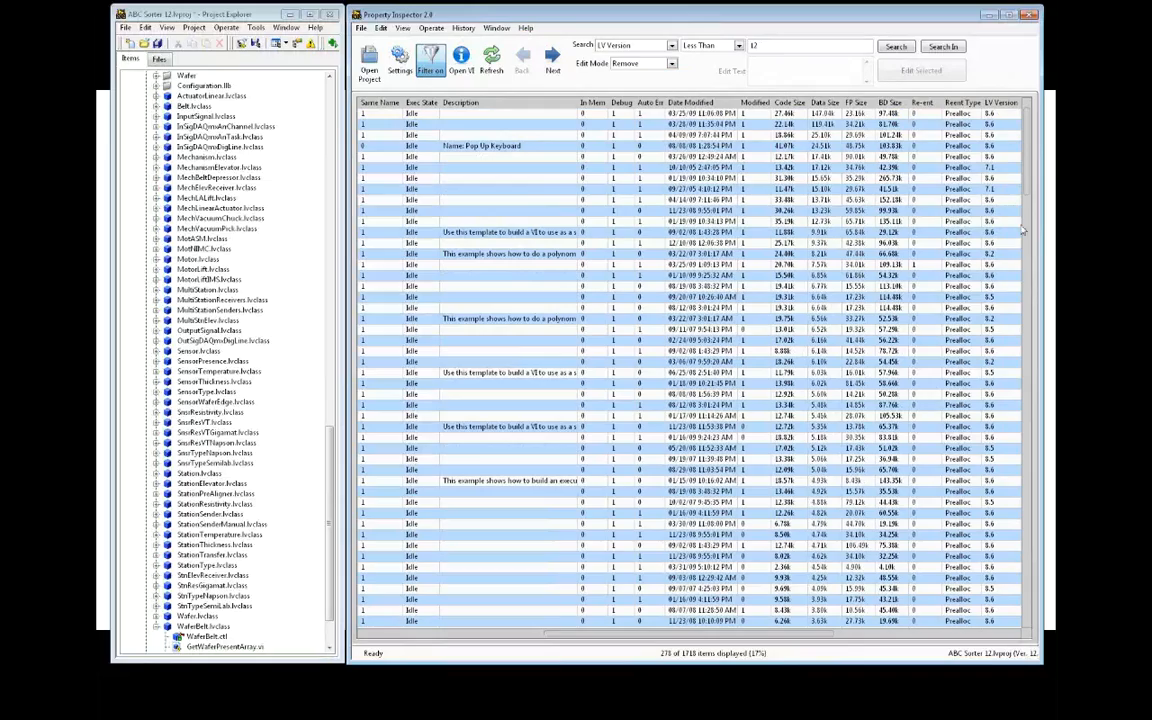
left_click_drag(1029, 204, 1022, 621)
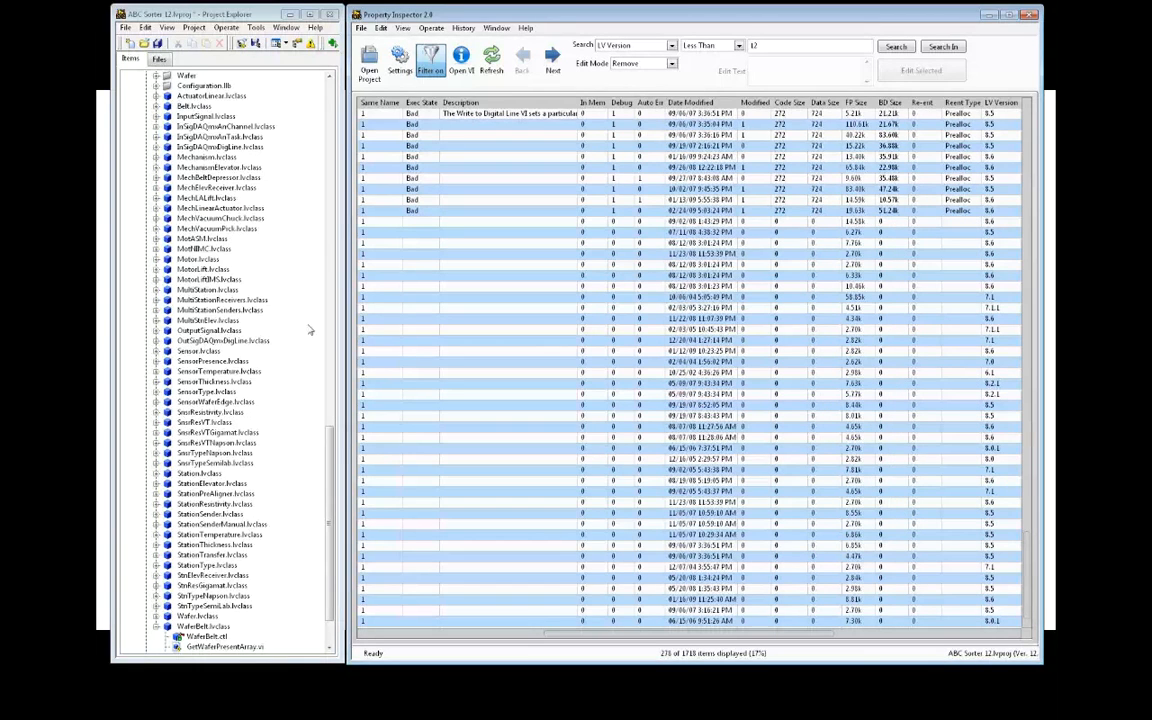
Apply the In Memory is False example search
left_click(525, 28)
mouse_move(638, 79)
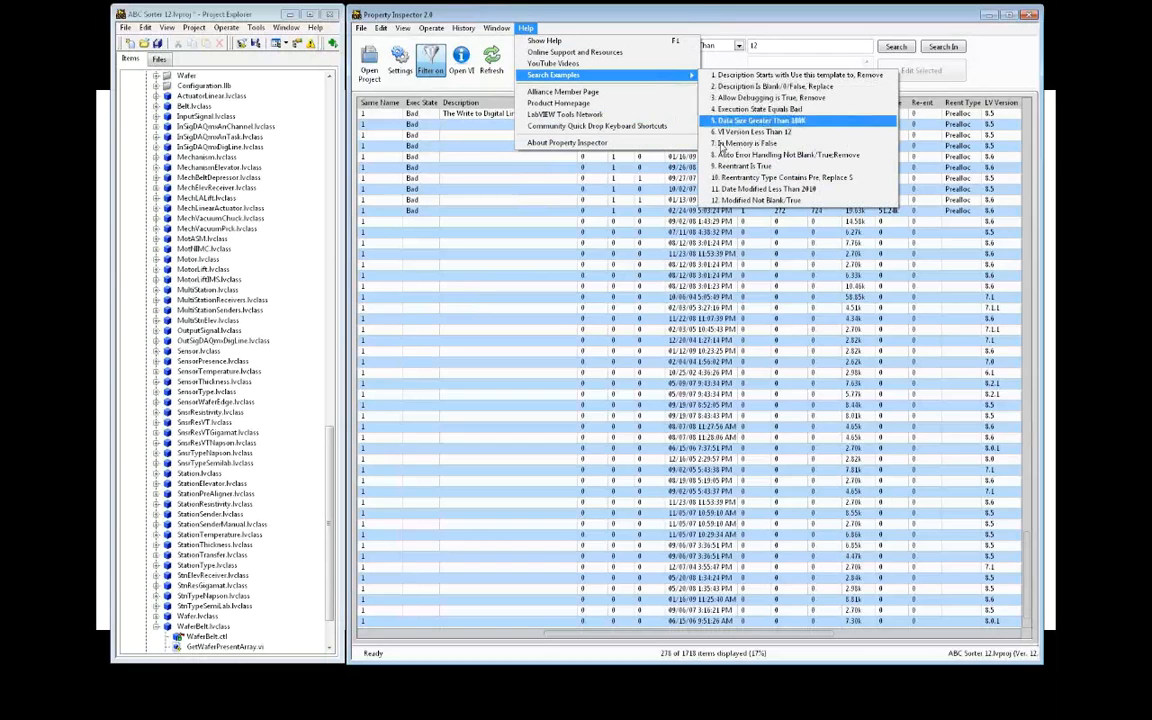
left_click(740, 143)
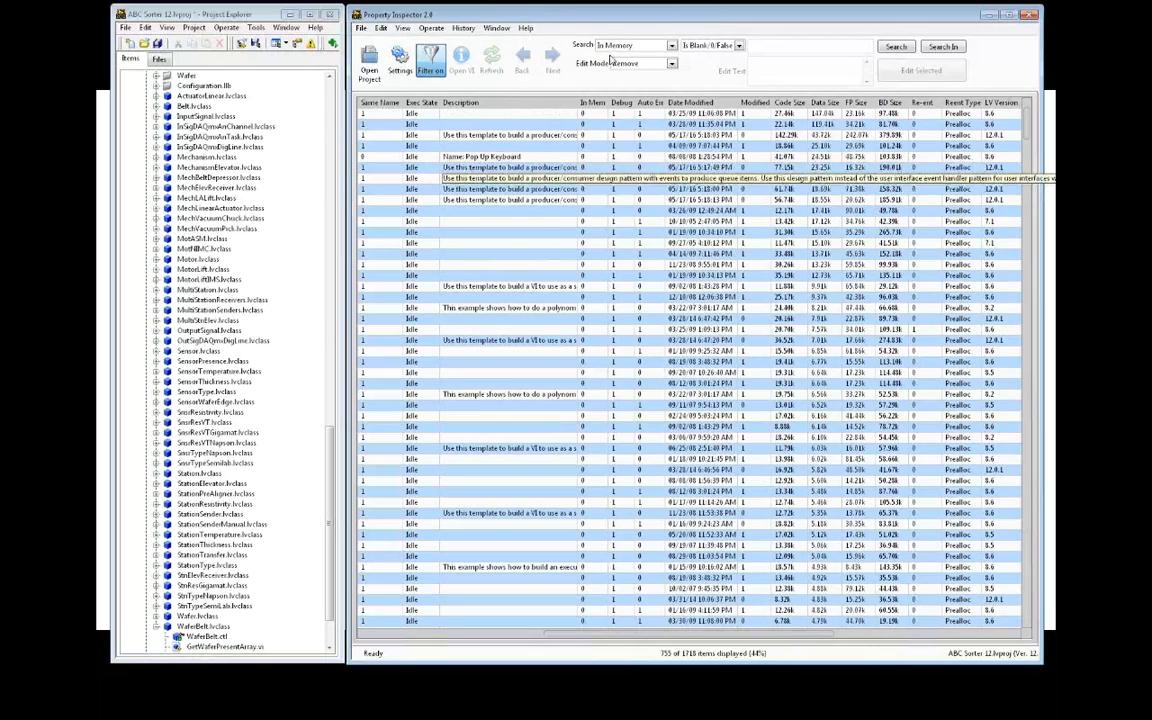
Apply the Reentrant Is True example search, leaving 175 items
left_click(525, 28)
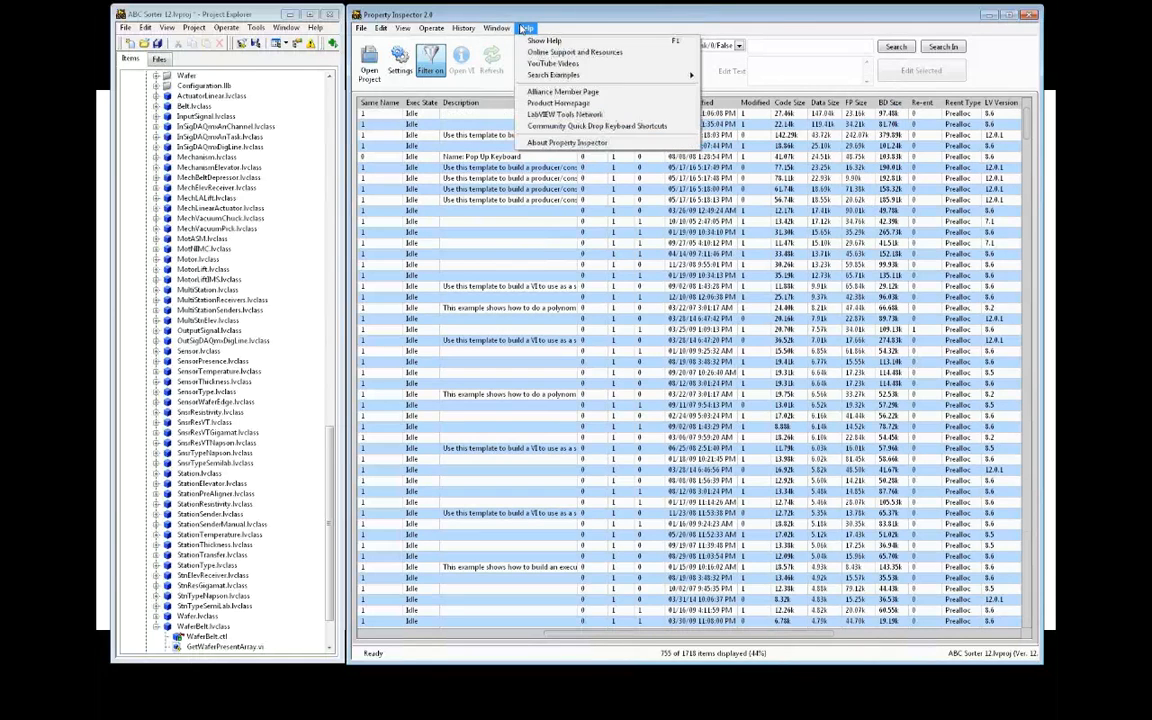
mouse_move(600, 75)
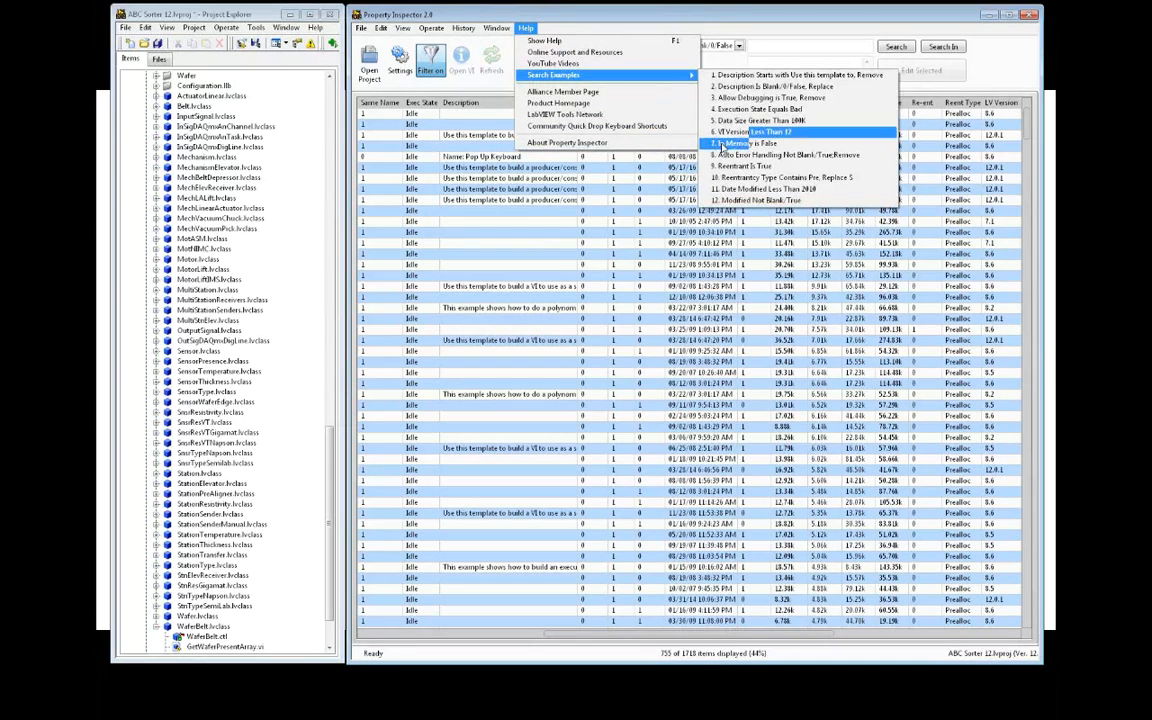
left_click(725, 166)
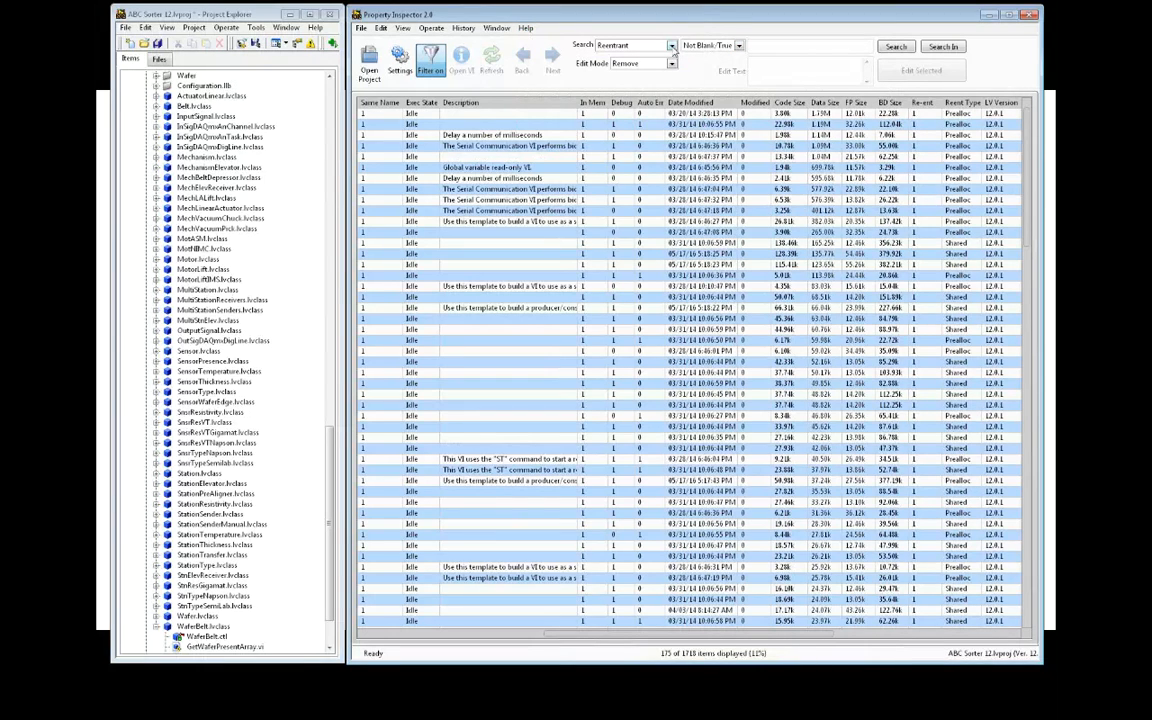
Narrow the results to items whose Reentrancy Type starts with 'pre', leaving 67 Preallocate clones
left_click(671, 45)
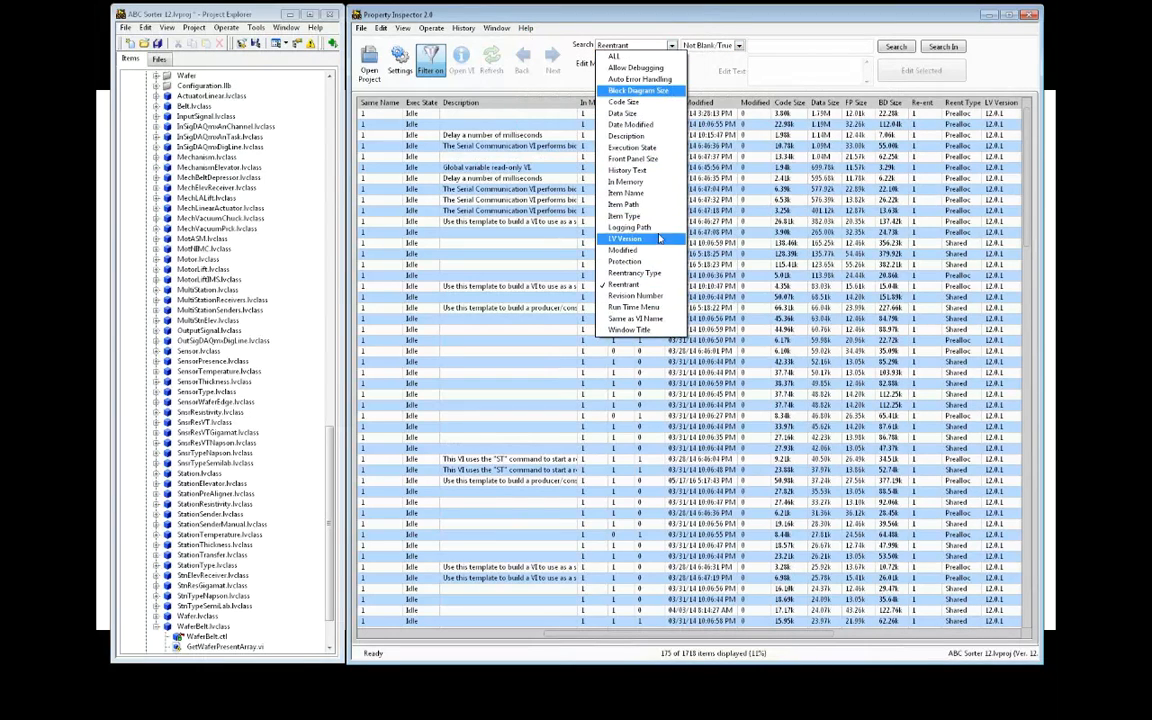
left_click(625, 273)
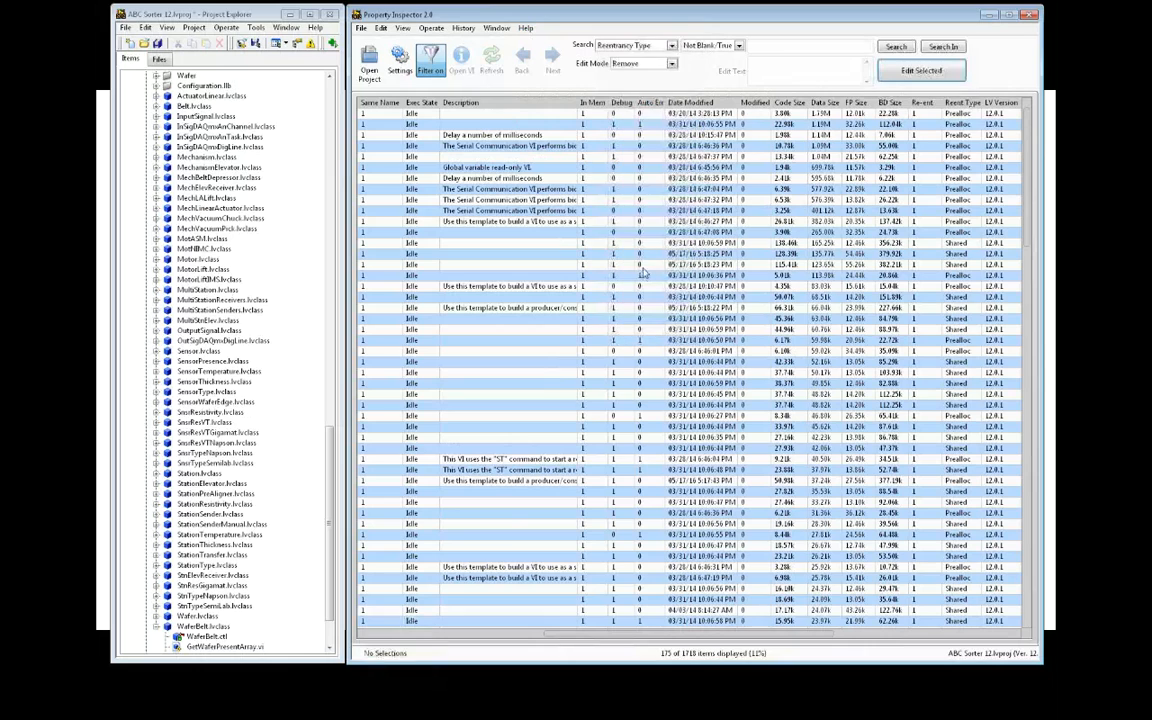
left_click(730, 45)
left_click(722, 91)
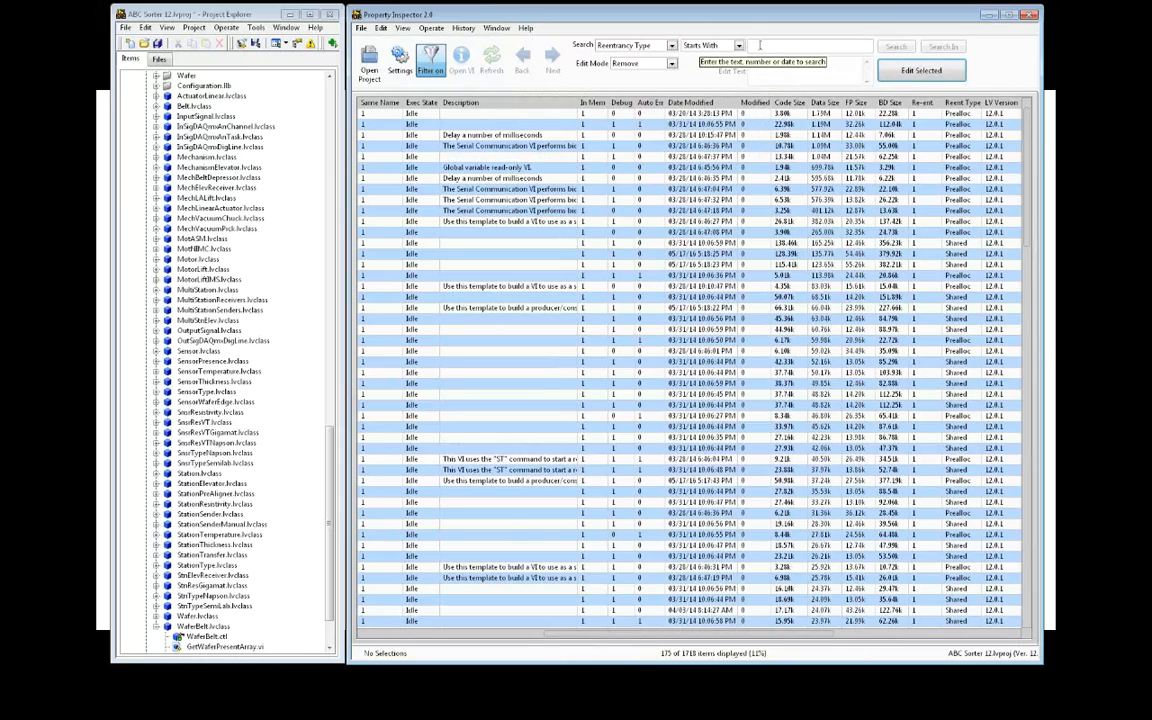
type("pre")
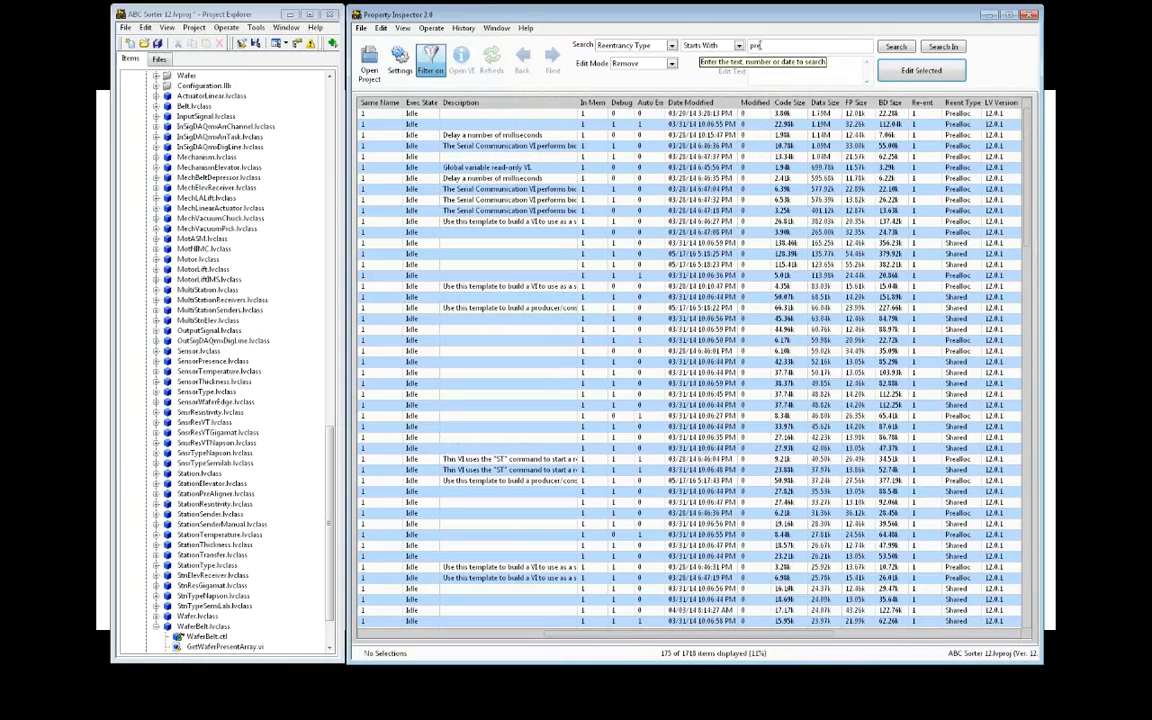
left_click(939, 49)
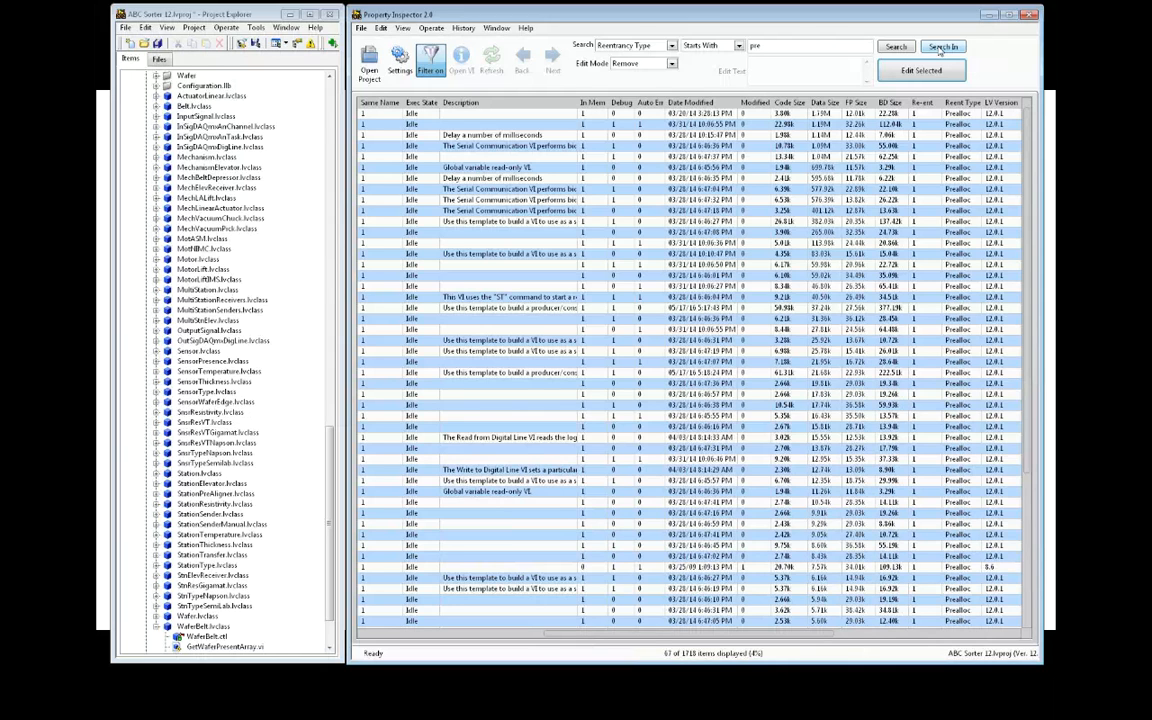
scroll(946, 316, "down", 1)
scroll(947, 317, "up", 1)
Apply the Date Modified Less Than 2010 example search, showing 480 items
left_click(527, 29)
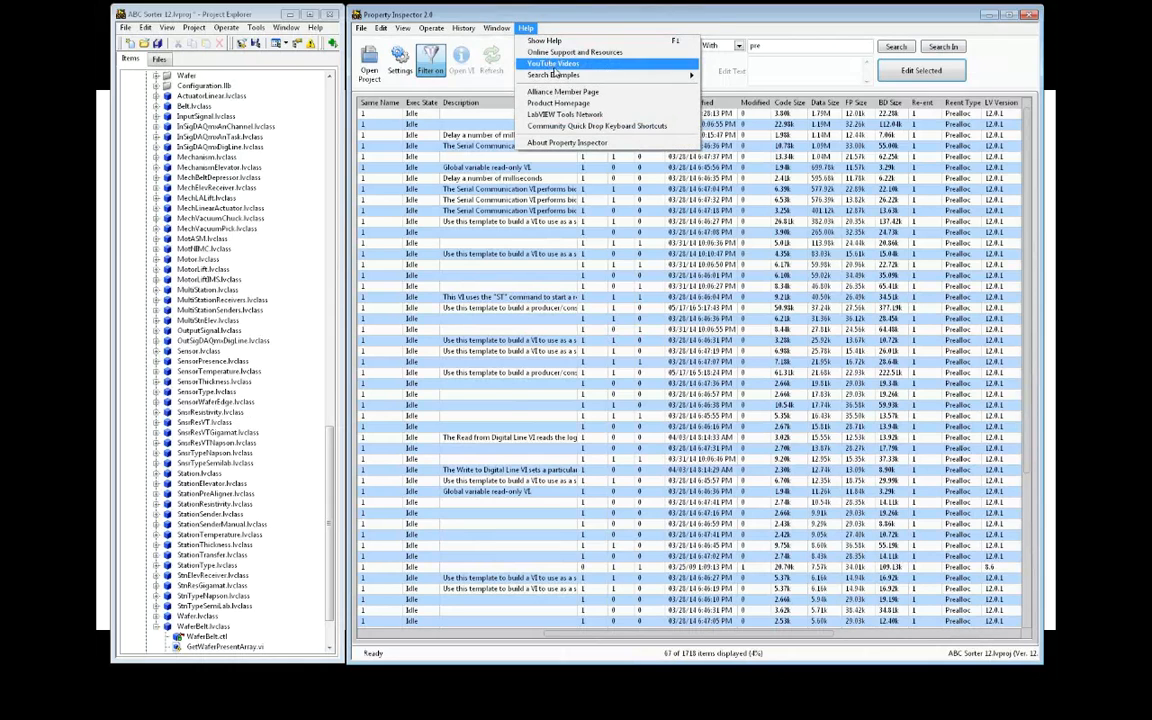
mouse_move(563, 77)
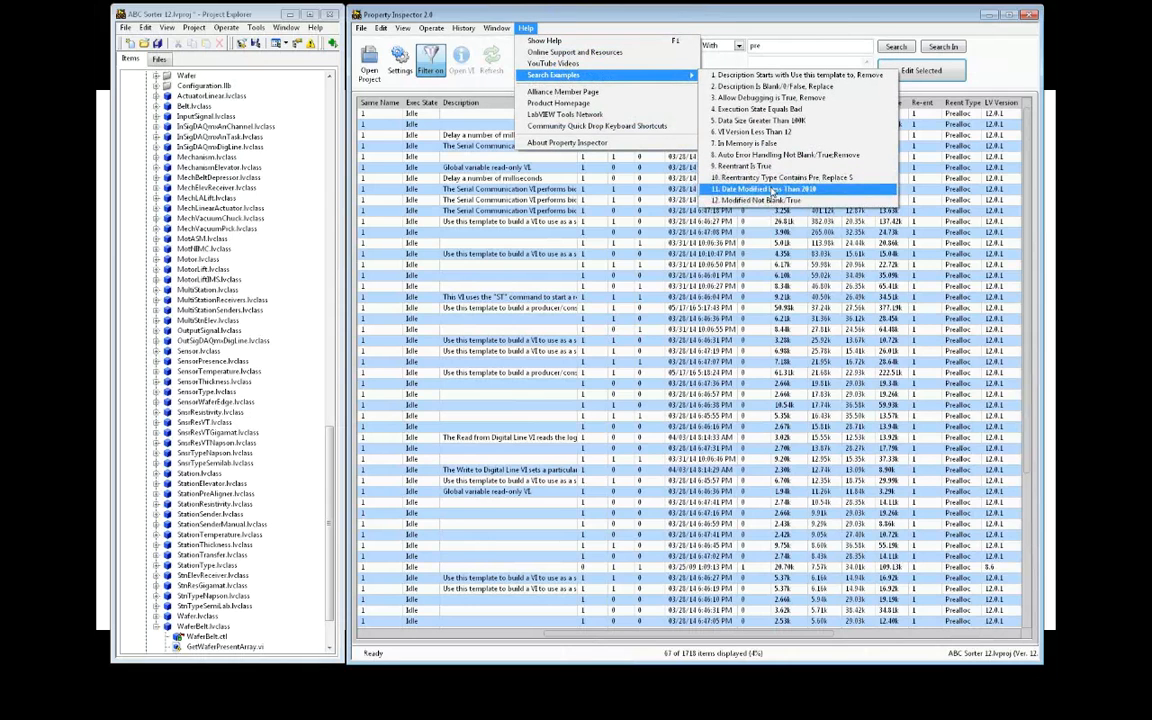
left_click(770, 188)
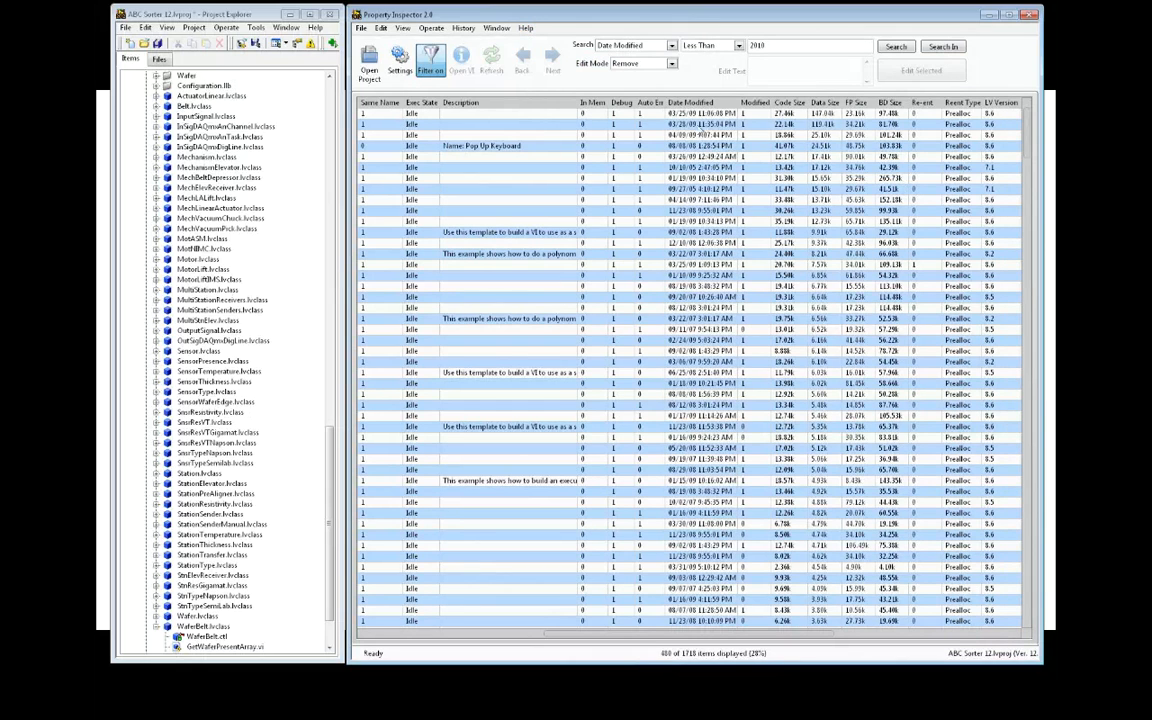
Sort the results by Date Modified in reversed order and scroll through them
left_click(680, 102)
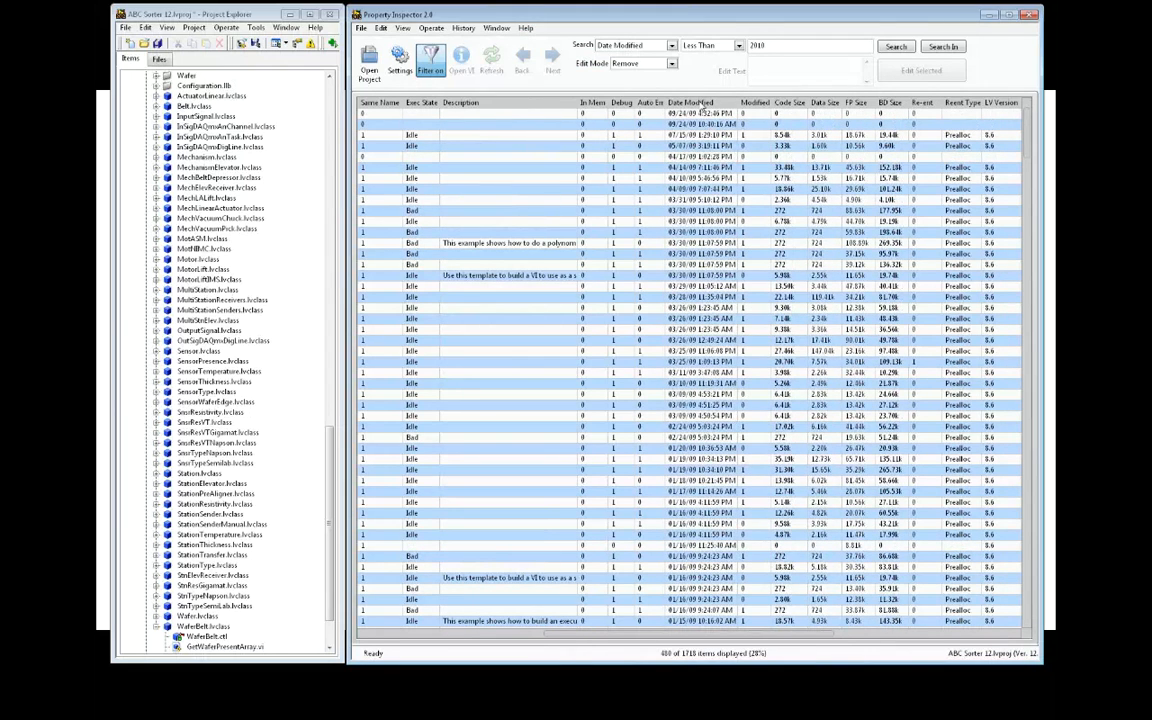
left_click(703, 104)
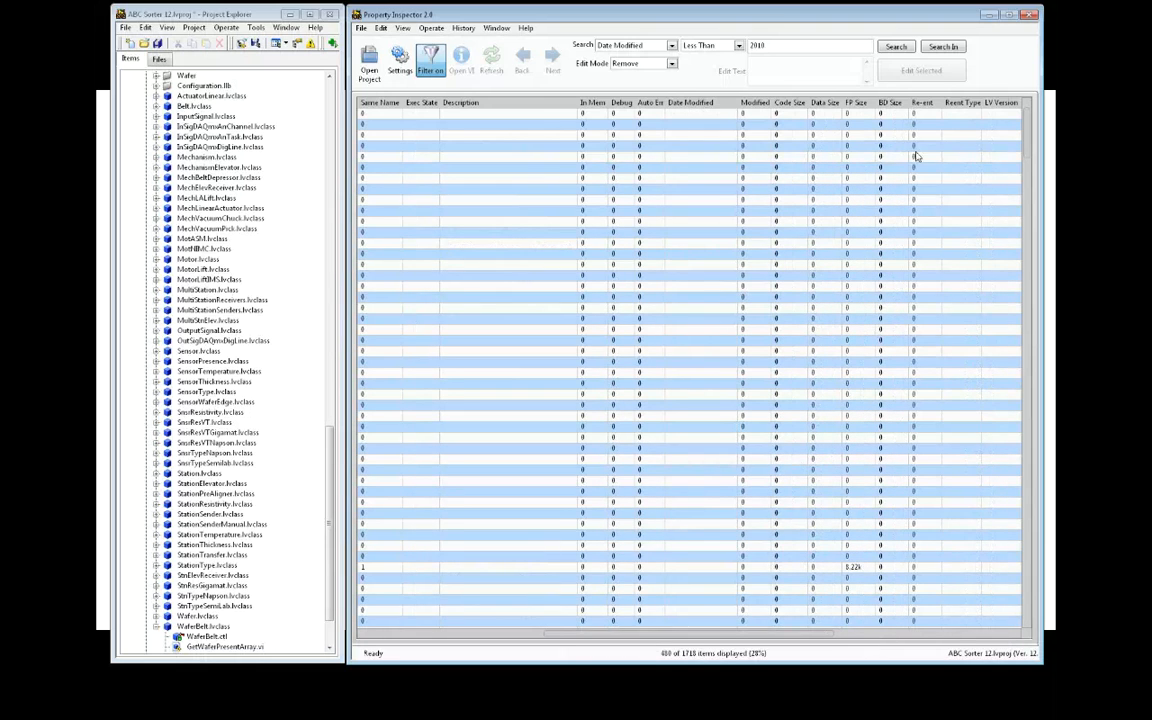
left_click_drag(1023, 144, 1018, 337)
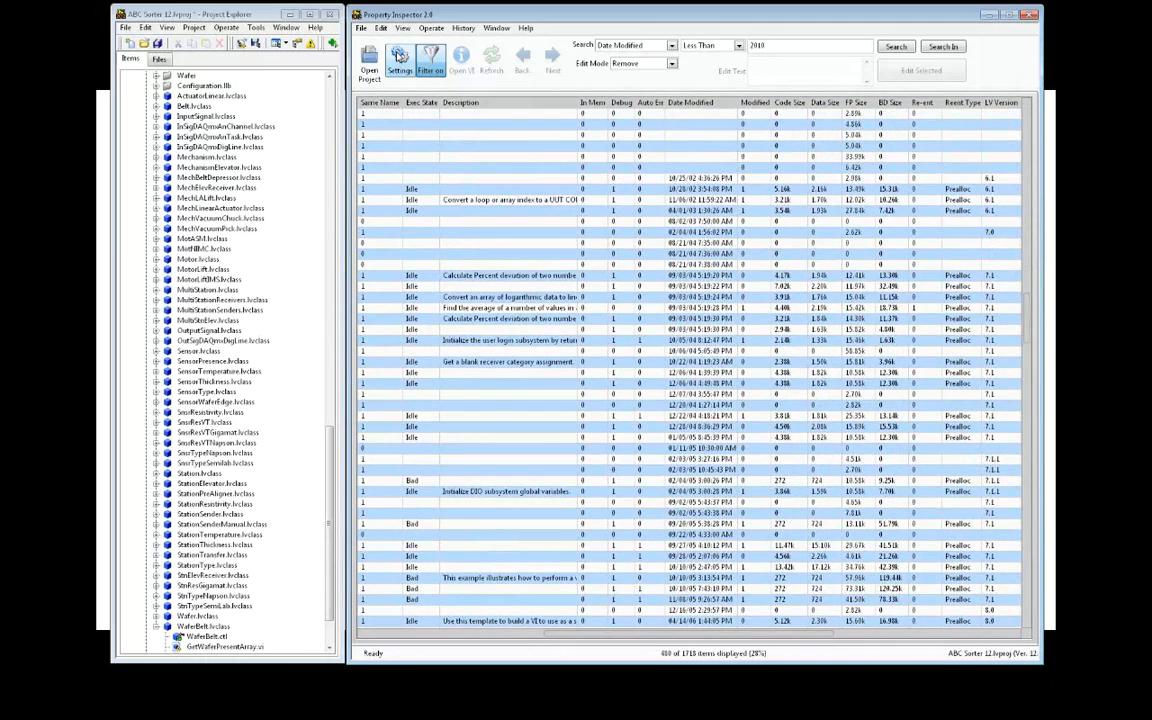
In Settings, exclude Other, Document, folder, configuration VI, polymorphic VI, XControl and library items
left_click(399, 56)
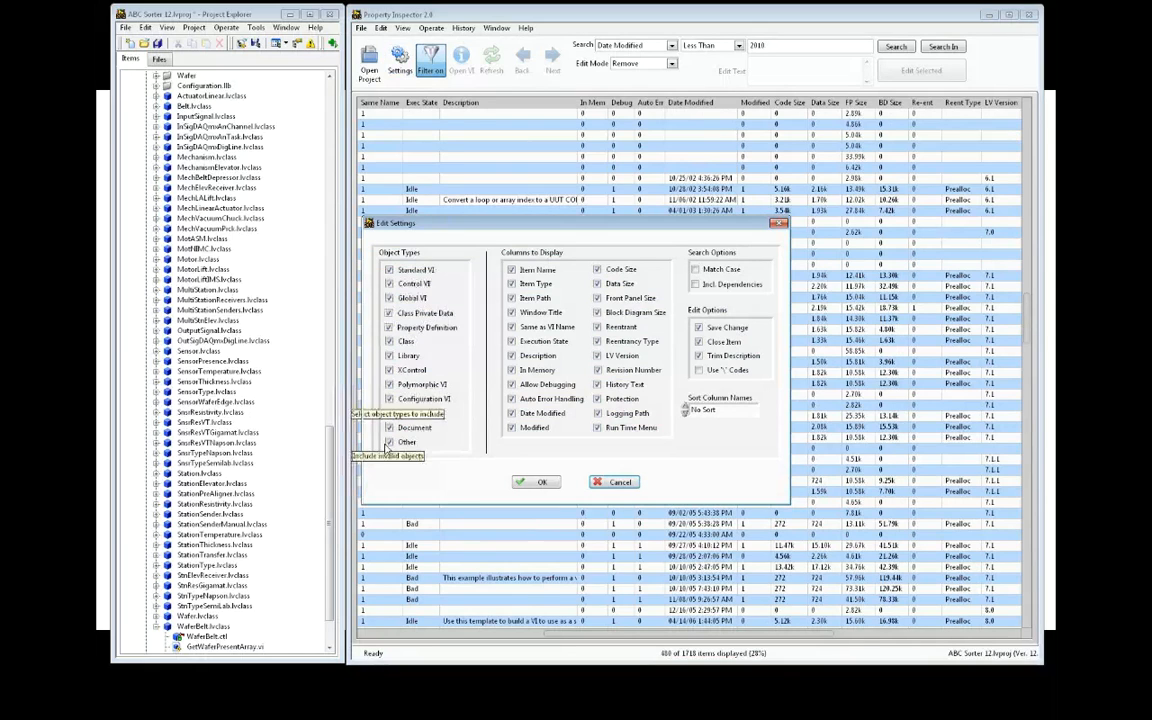
left_click(390, 443)
left_click(390, 429)
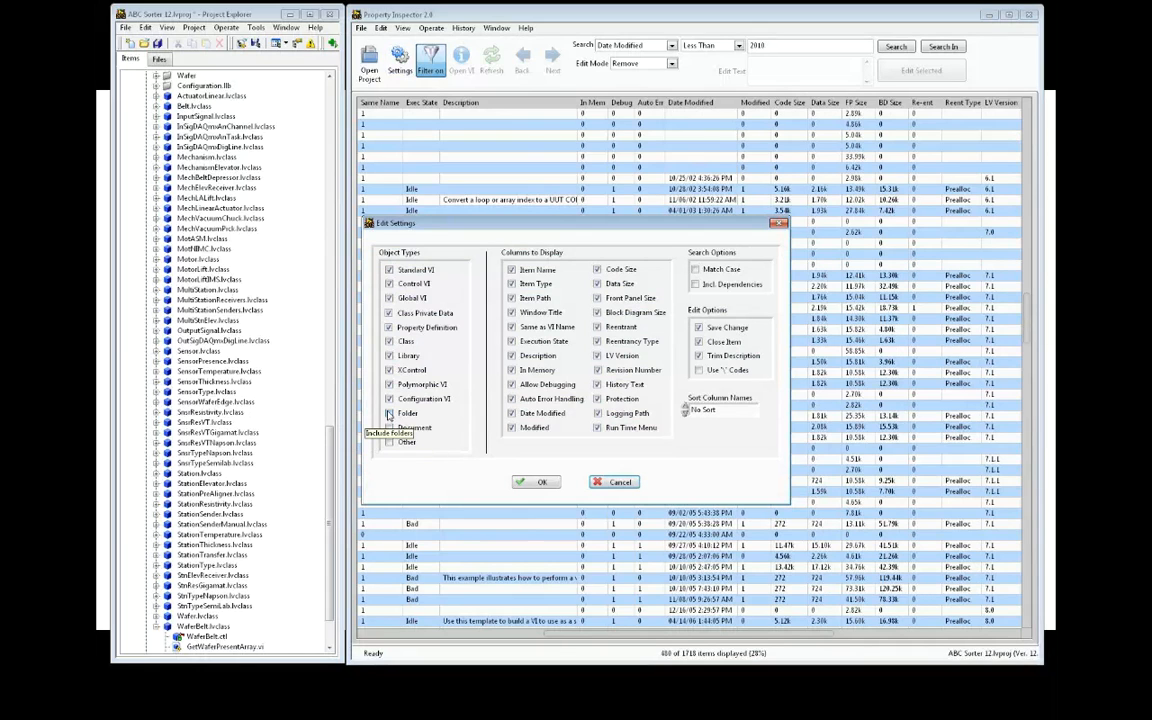
left_click(390, 414)
left_click(390, 399)
left_click(390, 385)
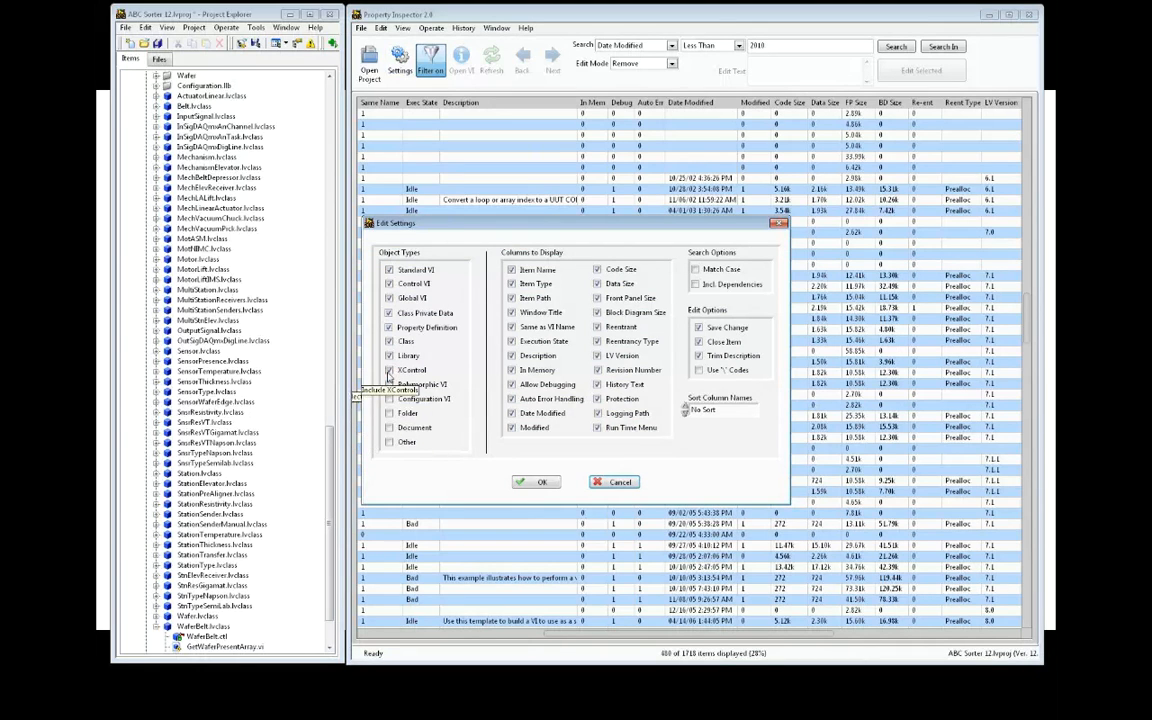
left_click(390, 371)
left_click(390, 356)
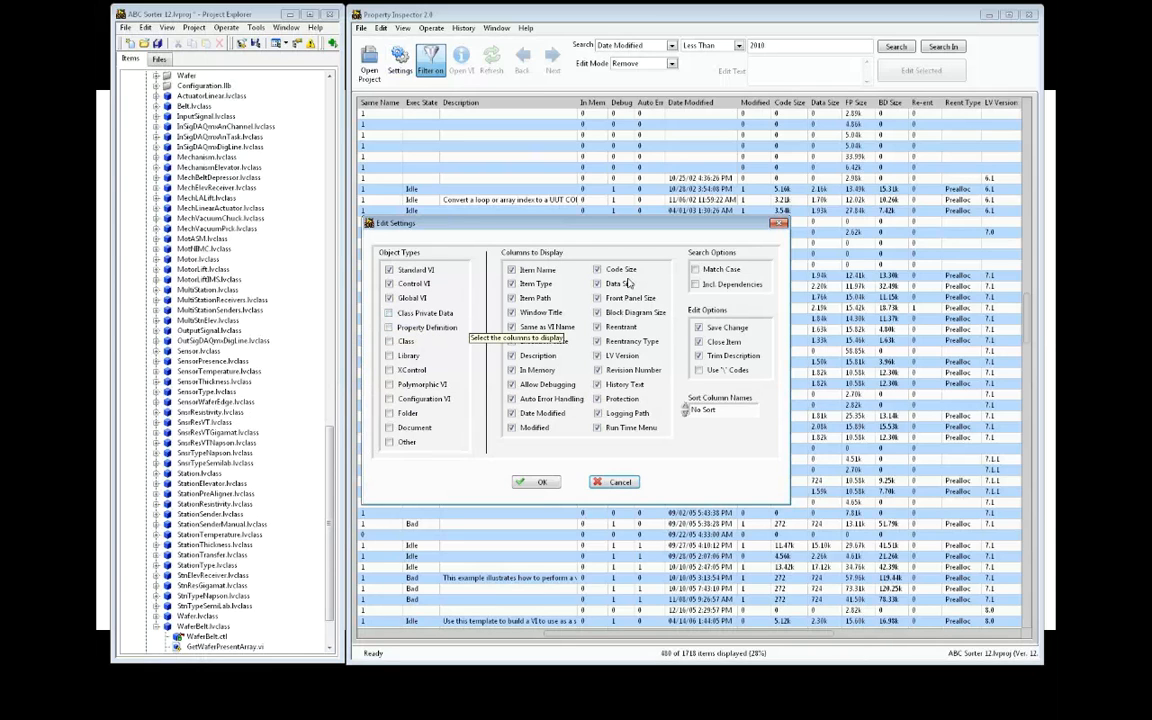
Hide the Run Time Menu, Logging Path, Block Diagram Size and Front Panel Size columns and apply
left_click(597, 428)
left_click(597, 413)
left_click(597, 313)
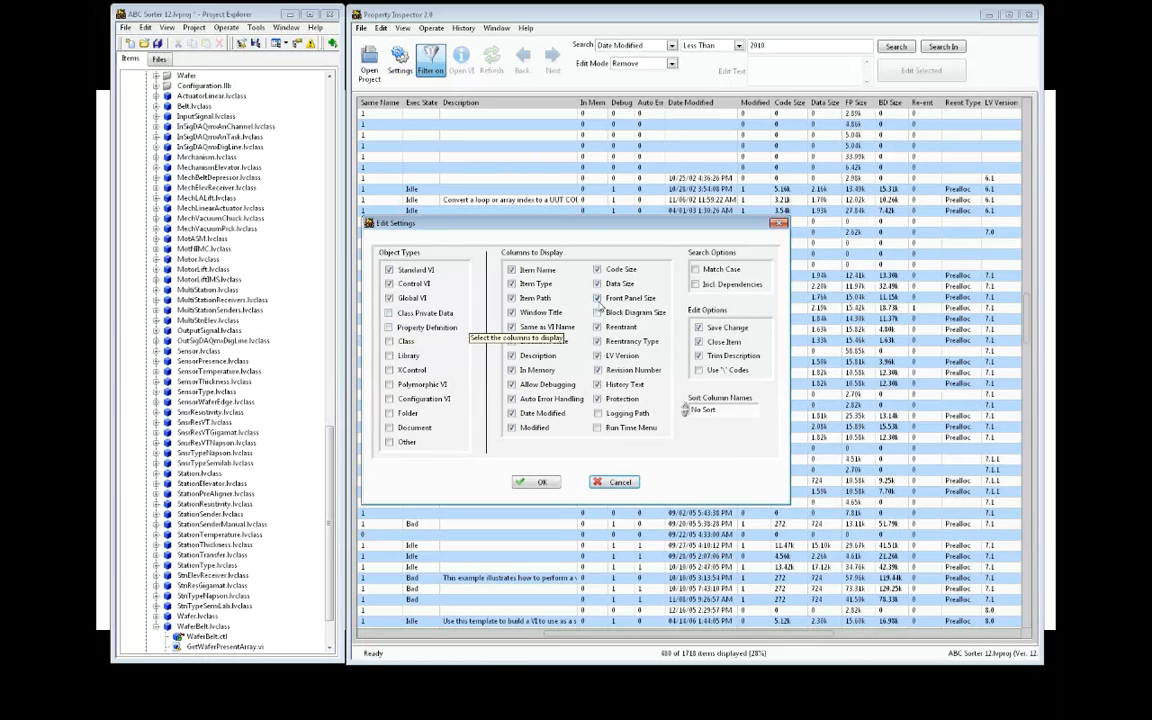
left_click(597, 299)
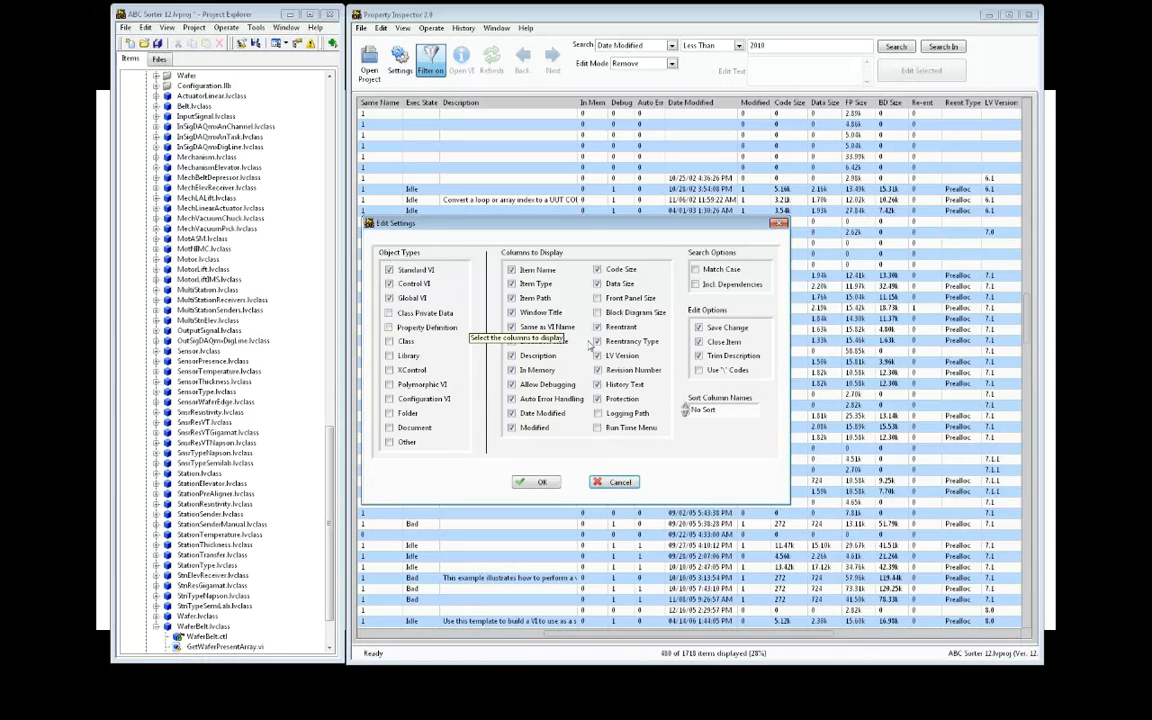
left_click(541, 485)
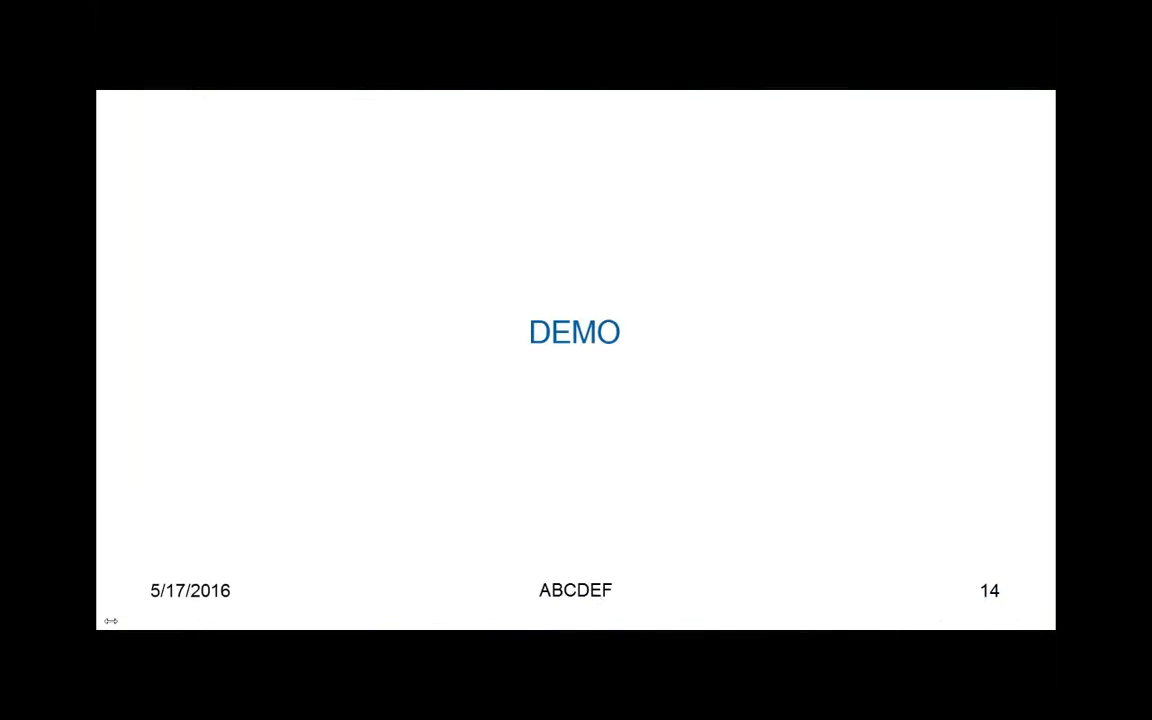
Advance through the Delete features and DEMO slides, then switch back to LabVIEW
key("Right")
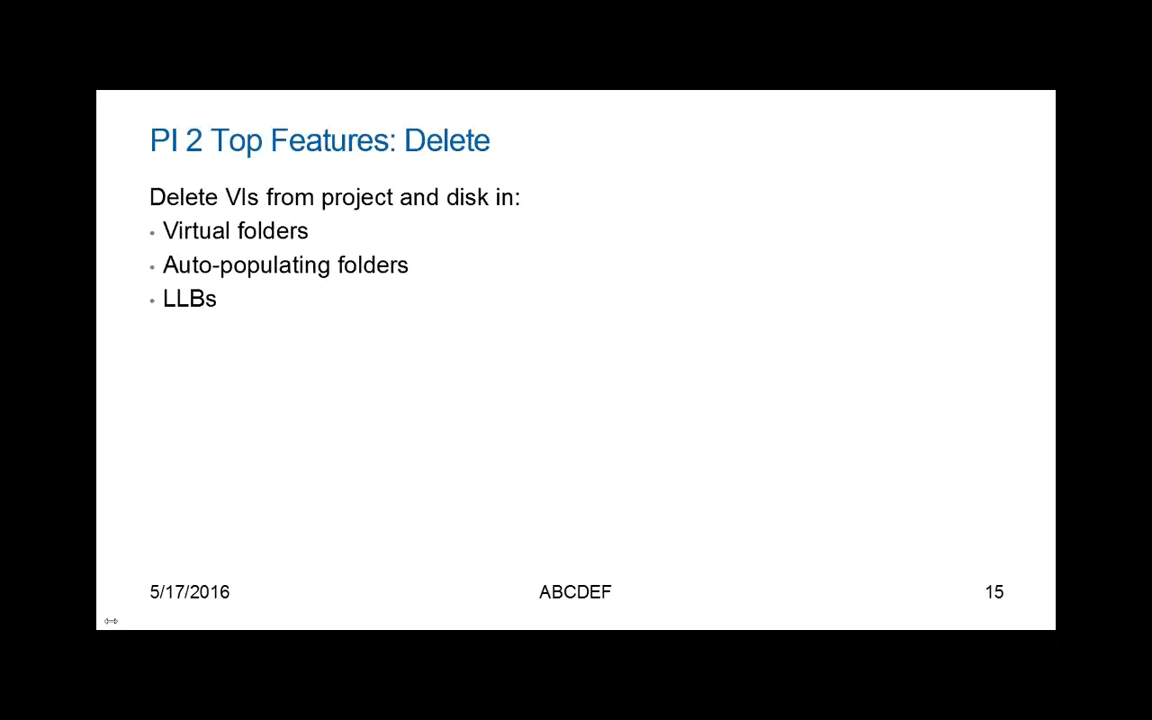
key("Right")
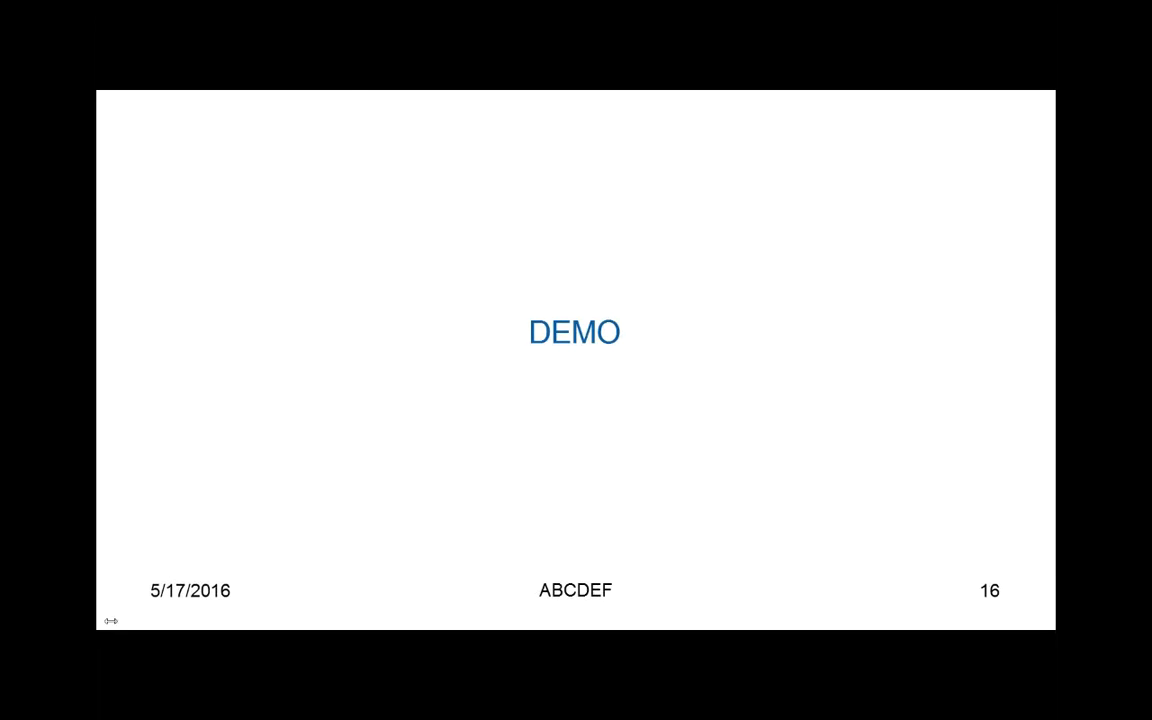
key("alt+Tab")
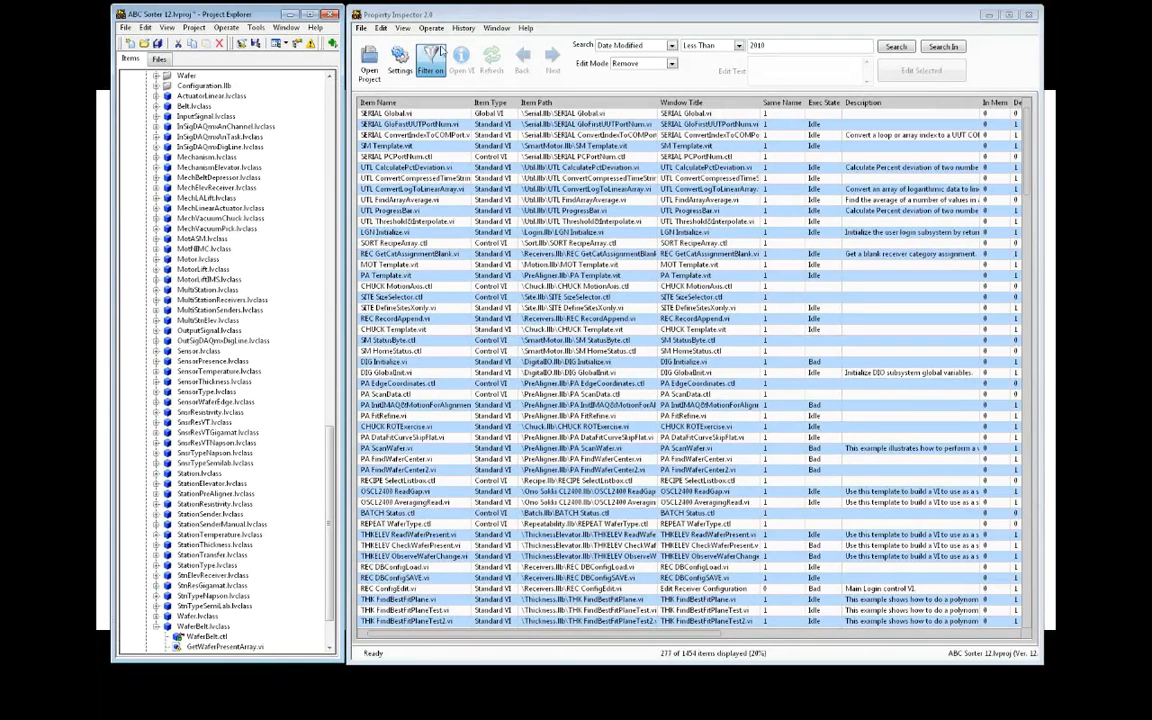
Reapply the In Memory Is Blank/0/False search, then narrow to LV Version less than 12
left_click(464, 28)
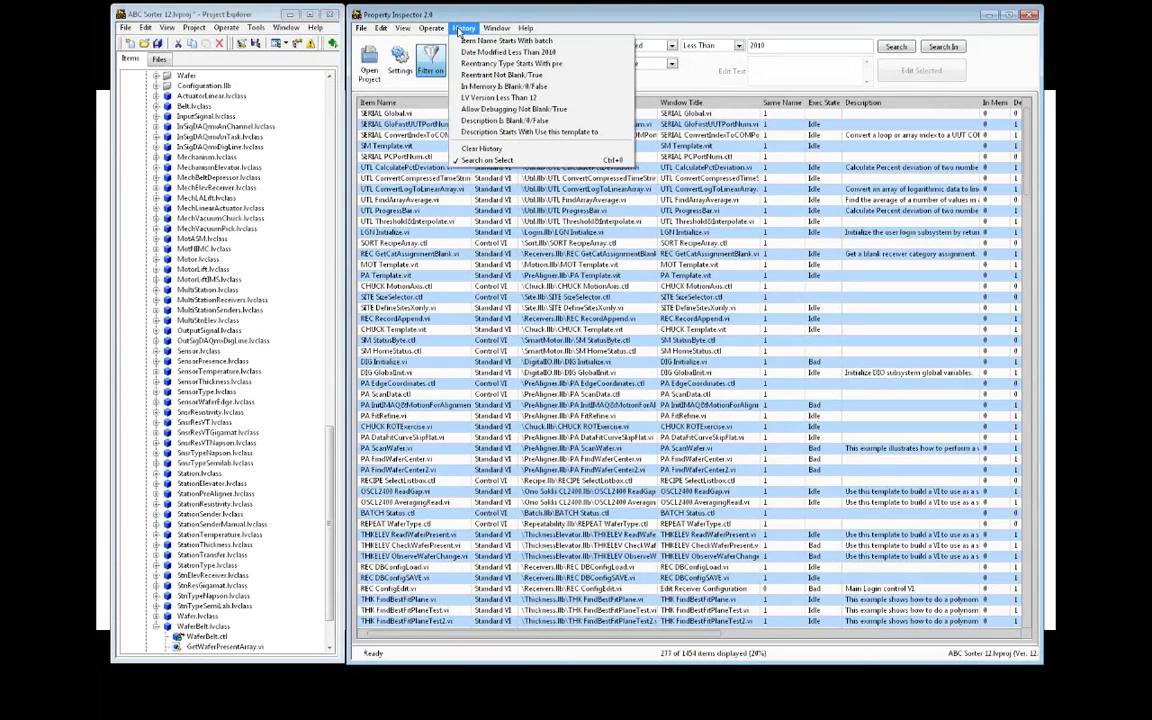
left_click(494, 87)
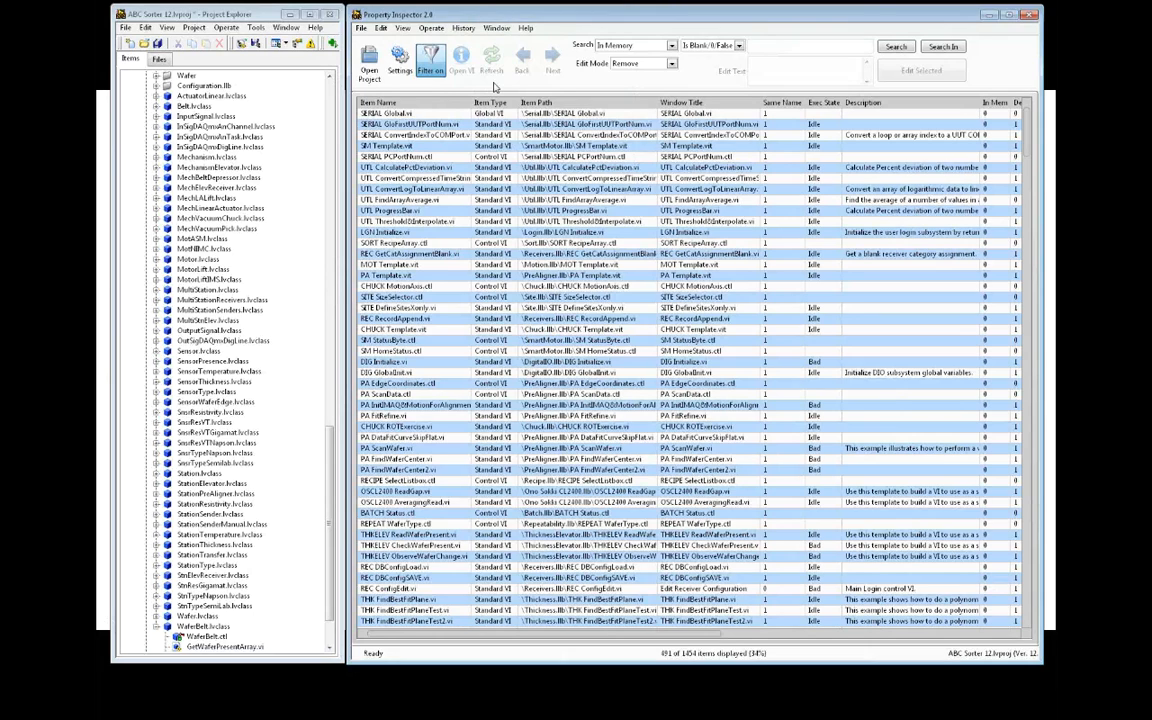
left_click(674, 48)
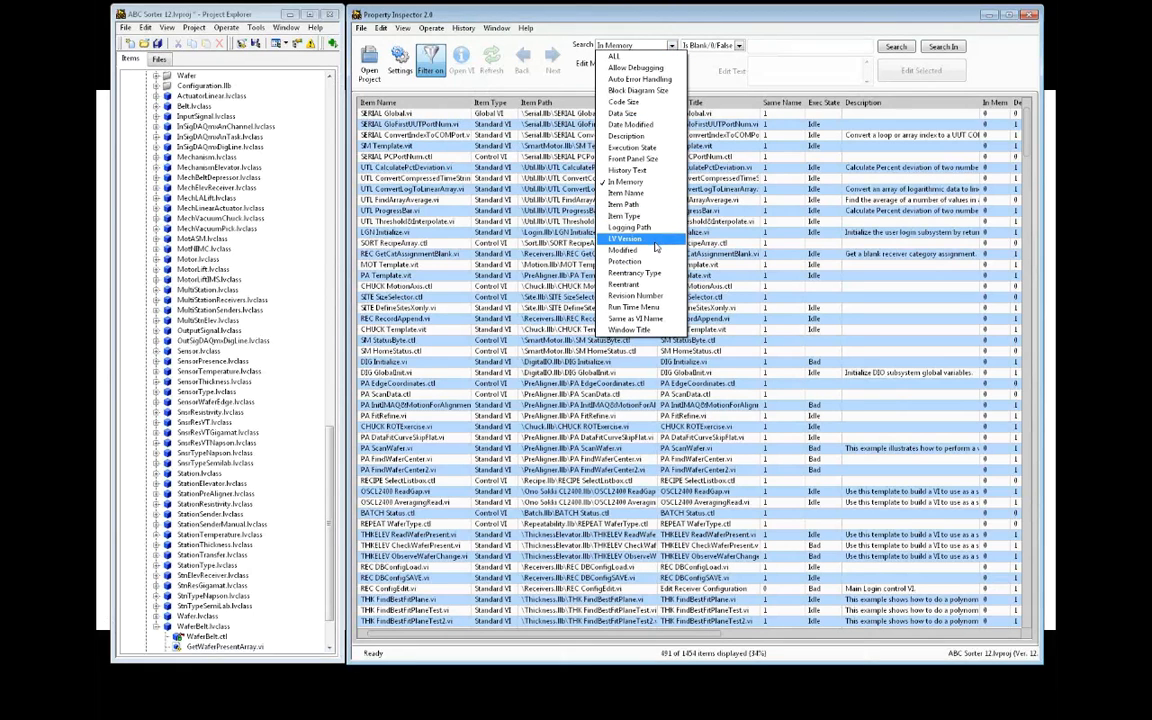
left_click(656, 242)
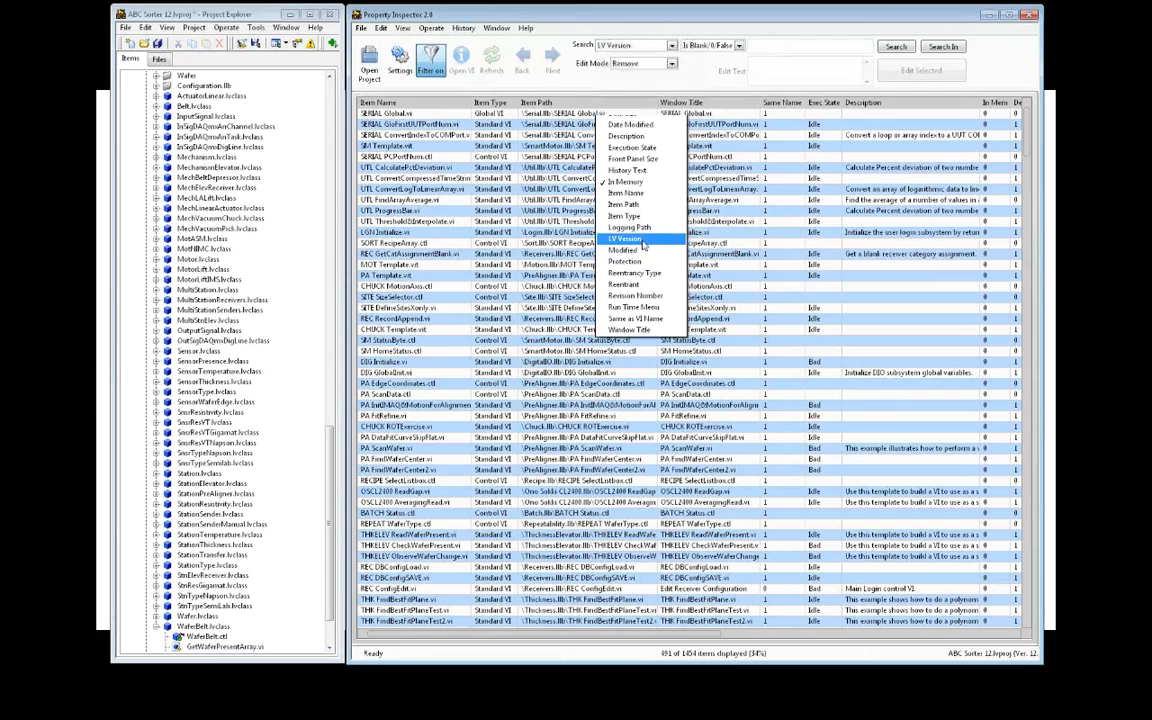
left_click(739, 46)
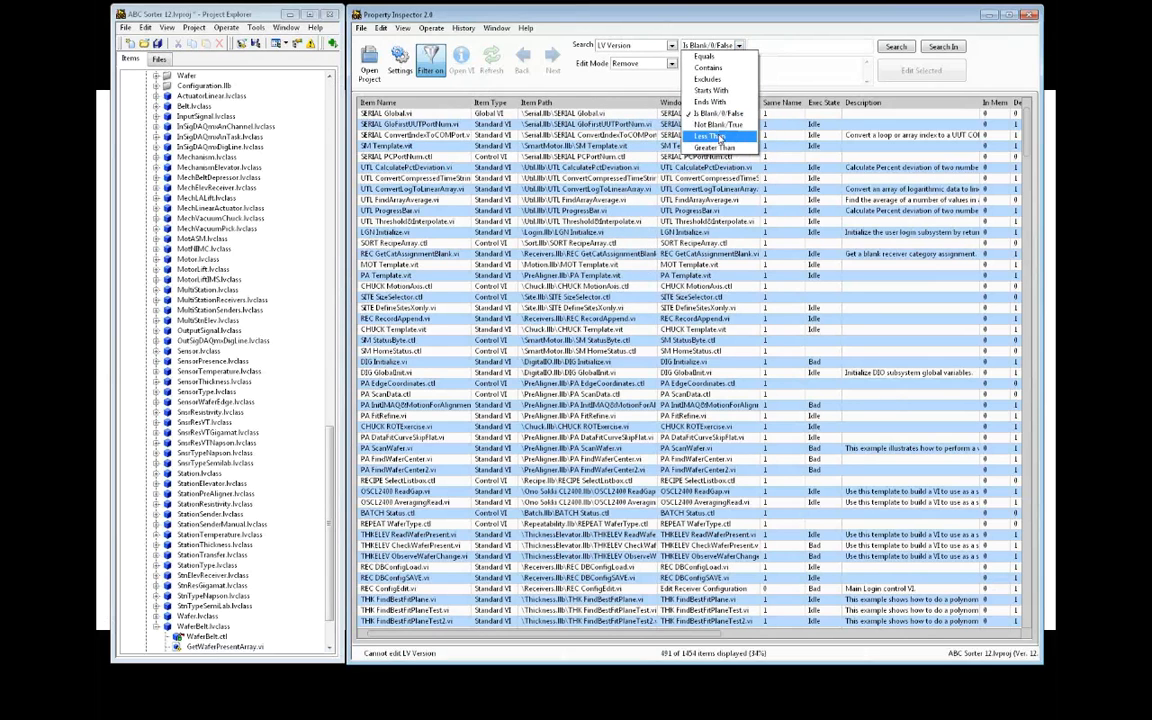
left_click(722, 144)
left_click(767, 45)
type("12")
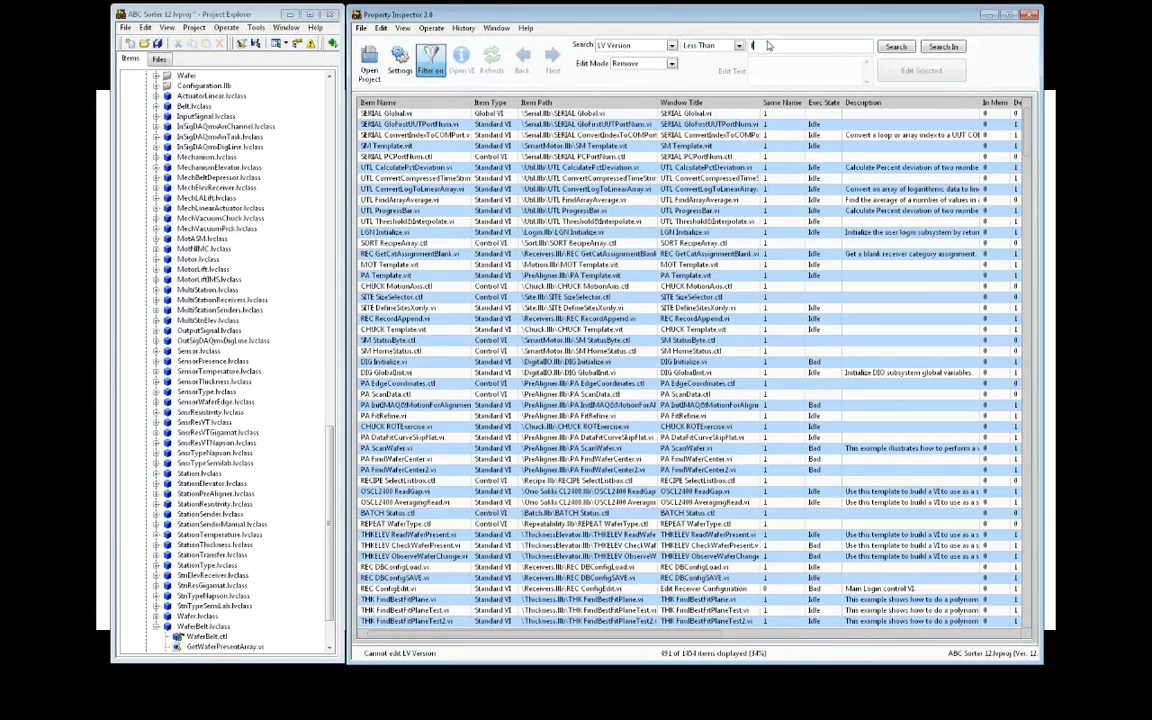
left_click(946, 47)
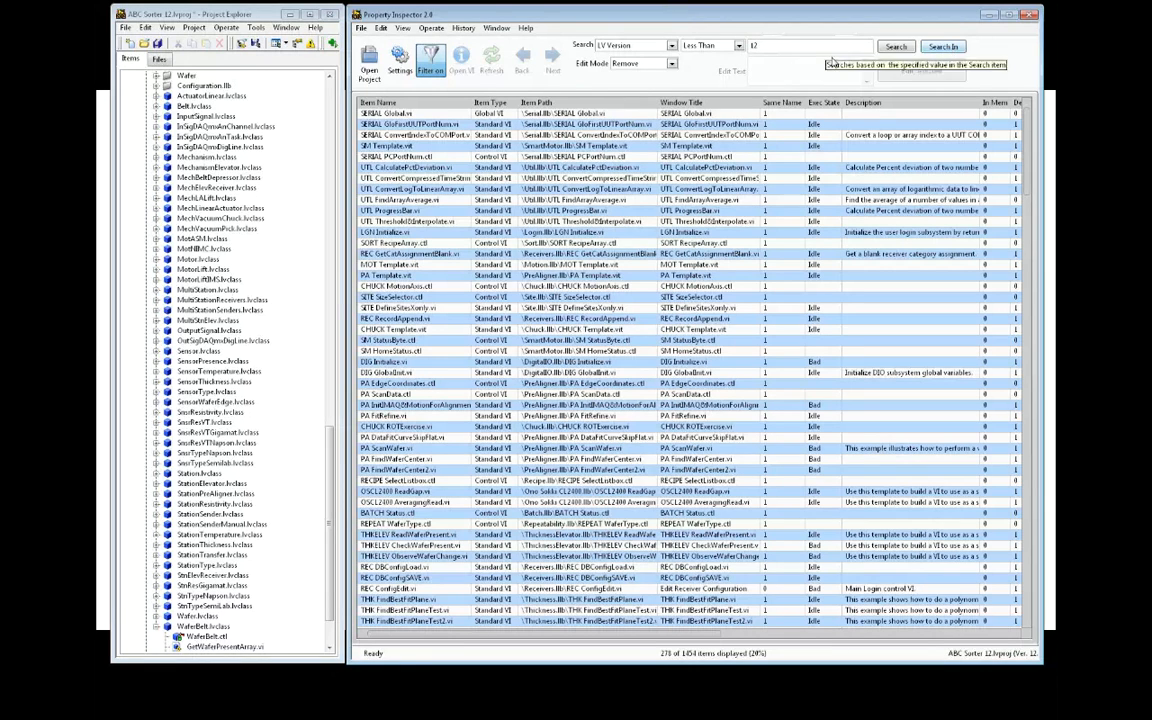
Narrow the results to Execution State equals bad, leaving 83 items
left_click(659, 53)
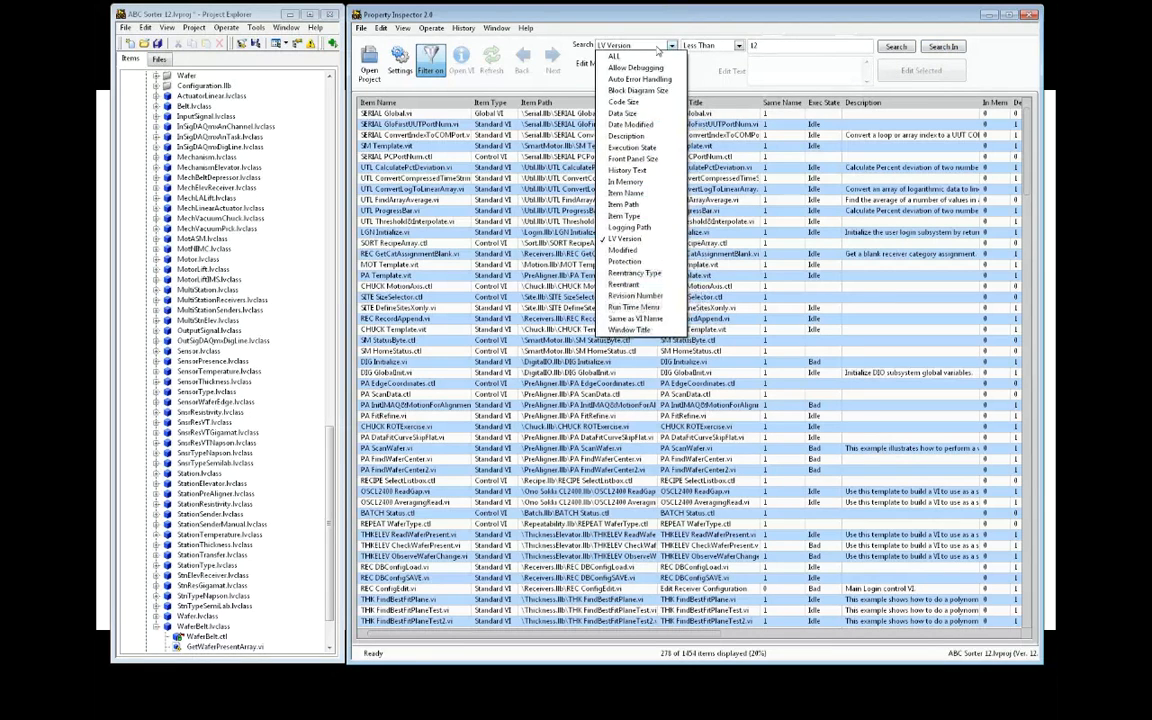
left_click(646, 148)
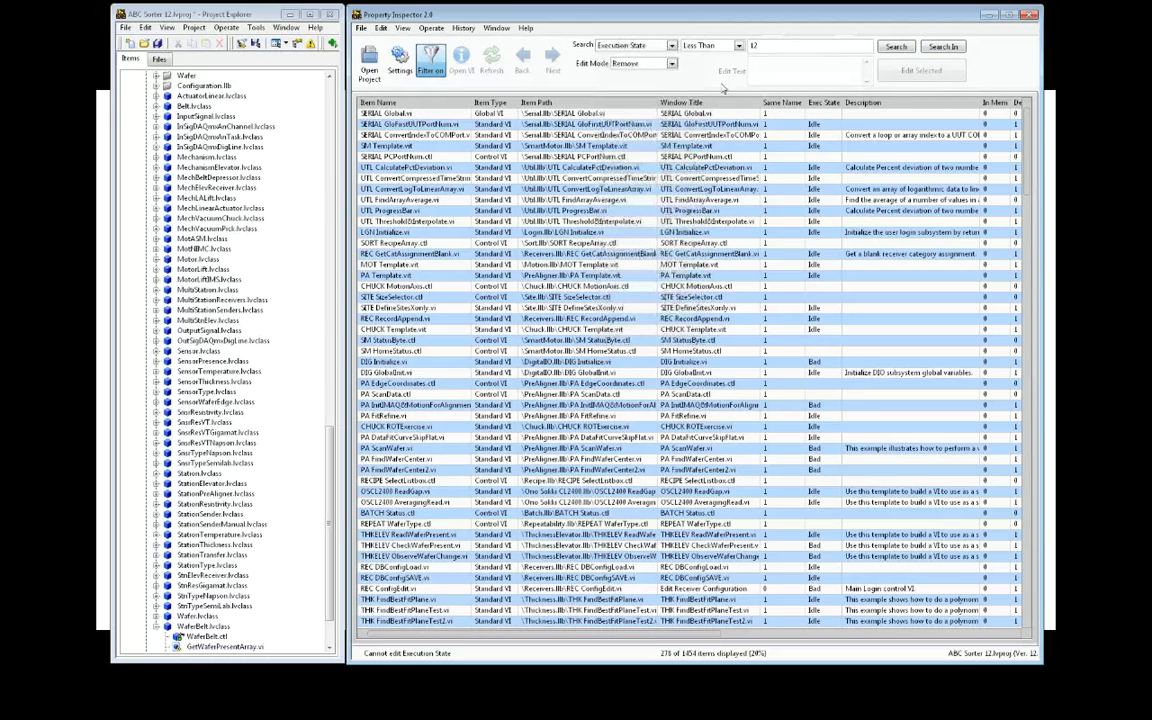
left_click(712, 46)
left_click(708, 57)
left_click(752, 46)
type("bad")
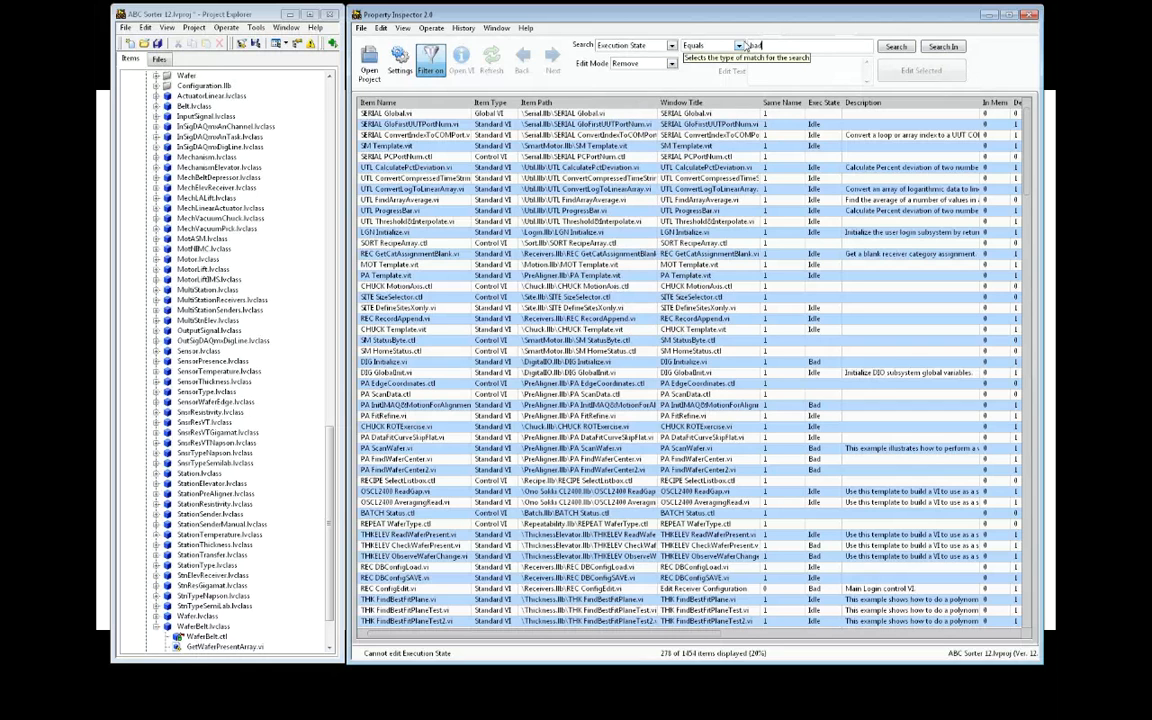
left_click(953, 50)
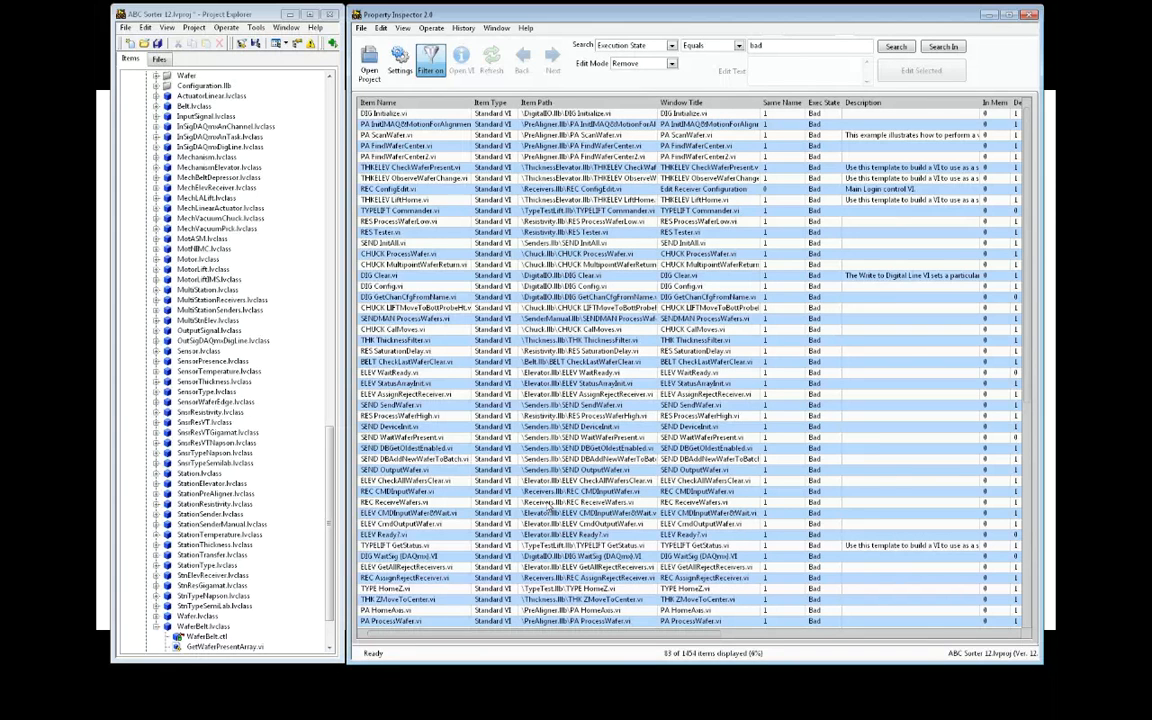
Delete all 83 Bad-execution-state VIs from the project, then advance the slide show to slide 17
key("ctrl+a")
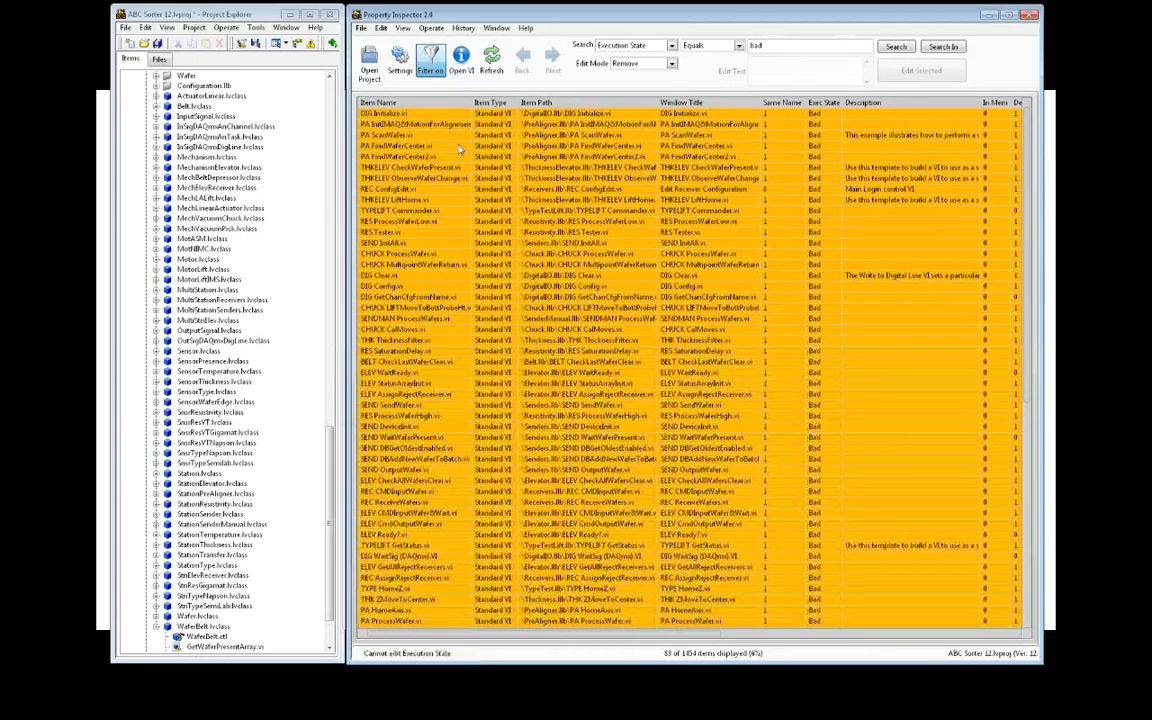
left_click(382, 29)
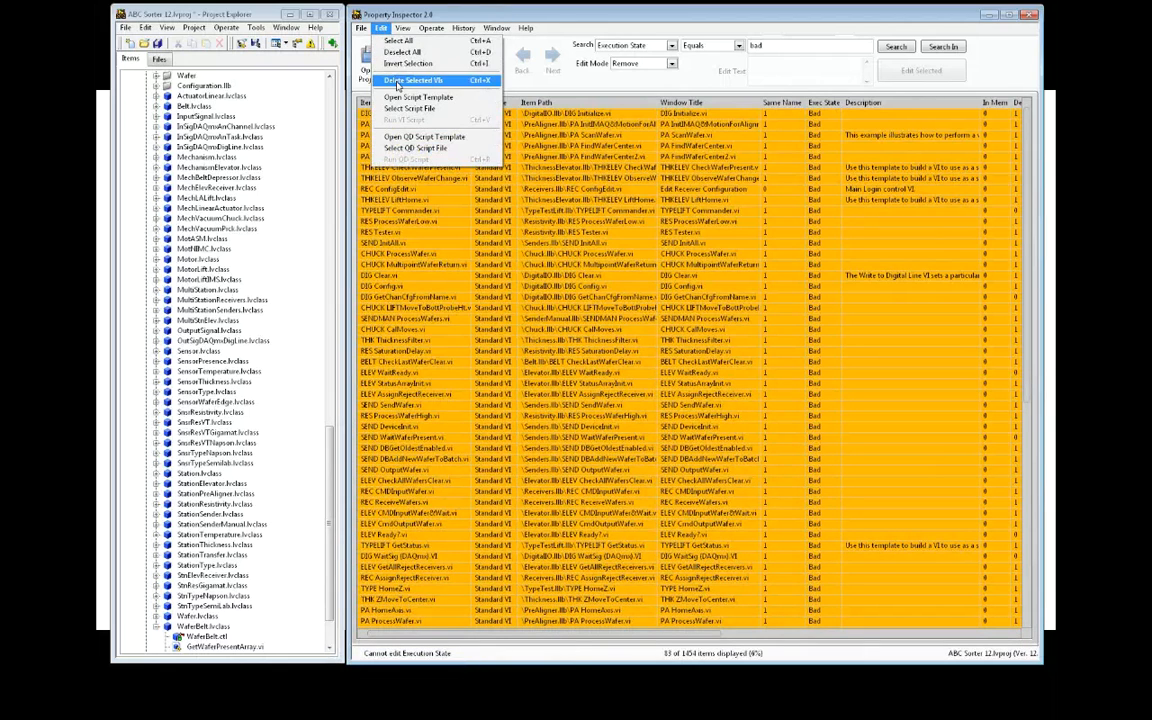
left_click(397, 82)
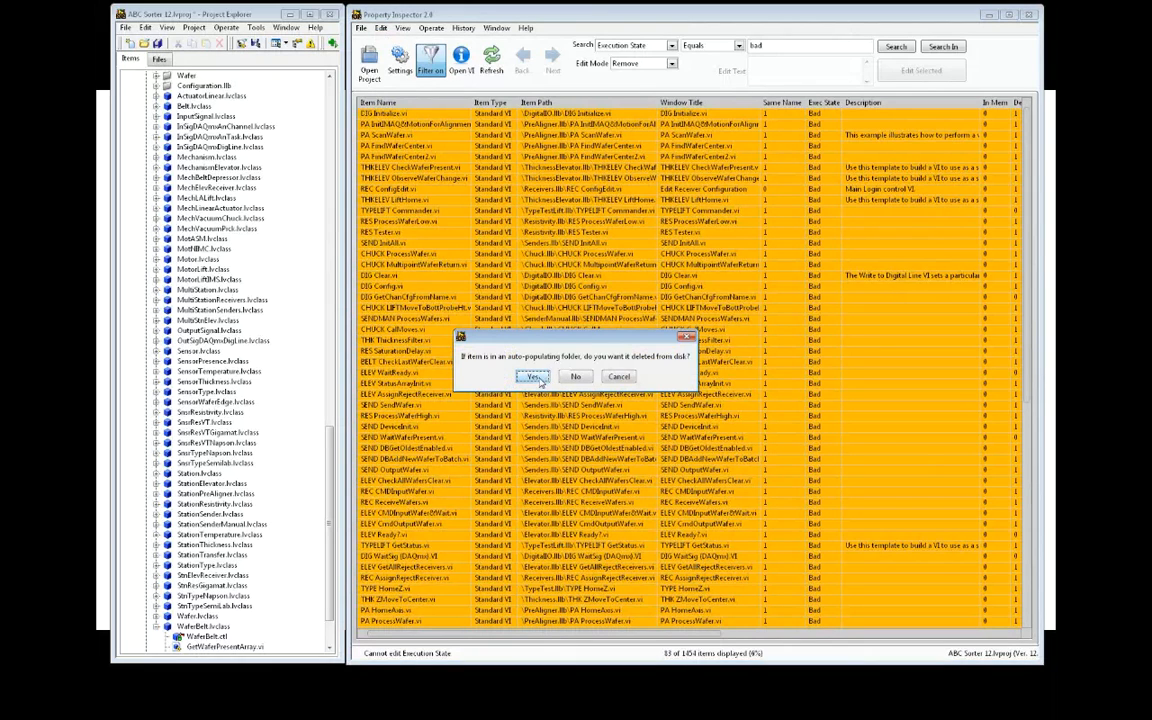
left_click(538, 377)
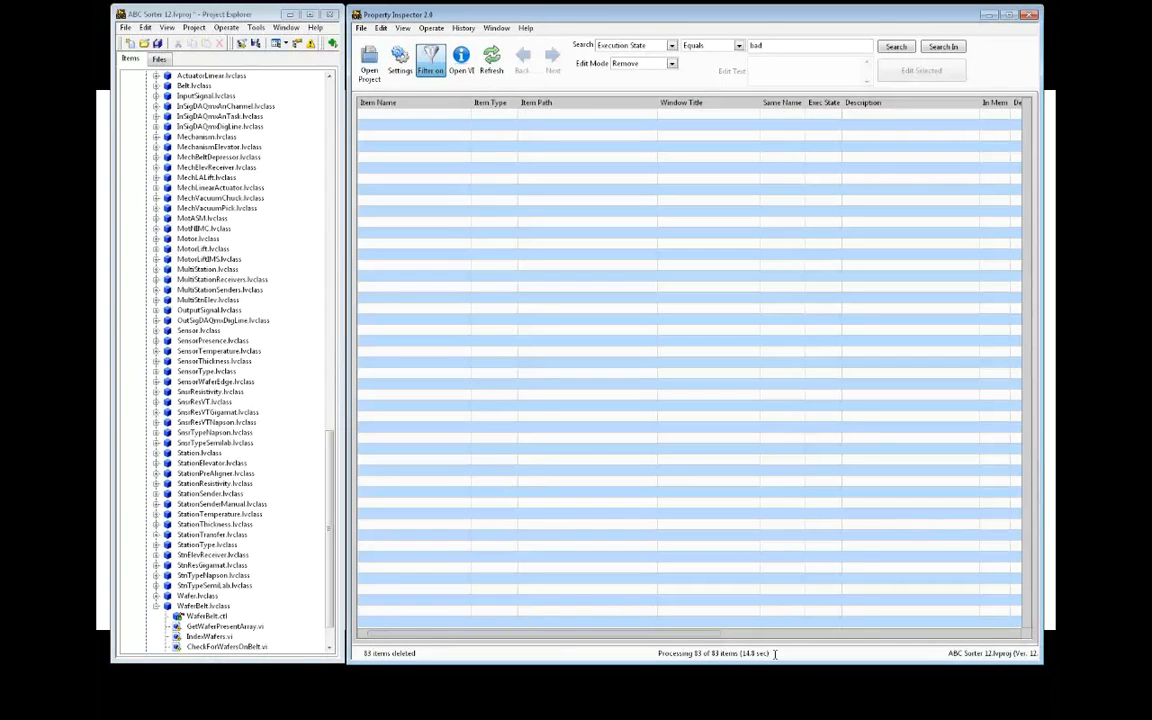
left_click(110, 615)
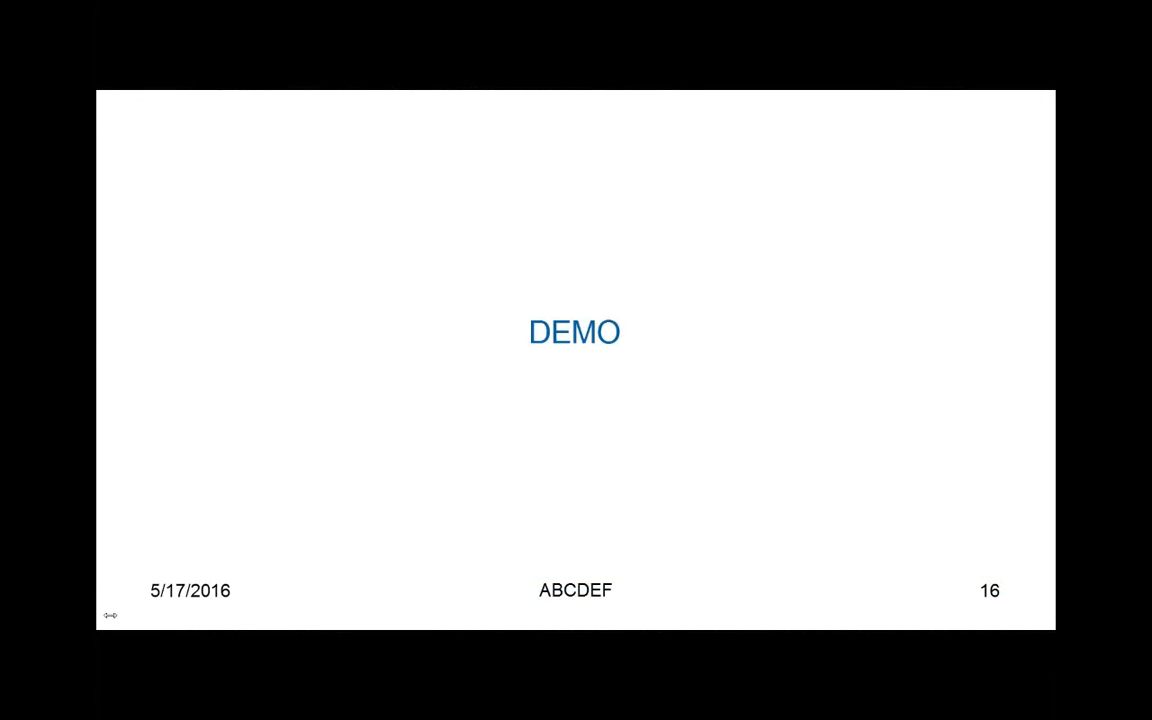
key("Right")
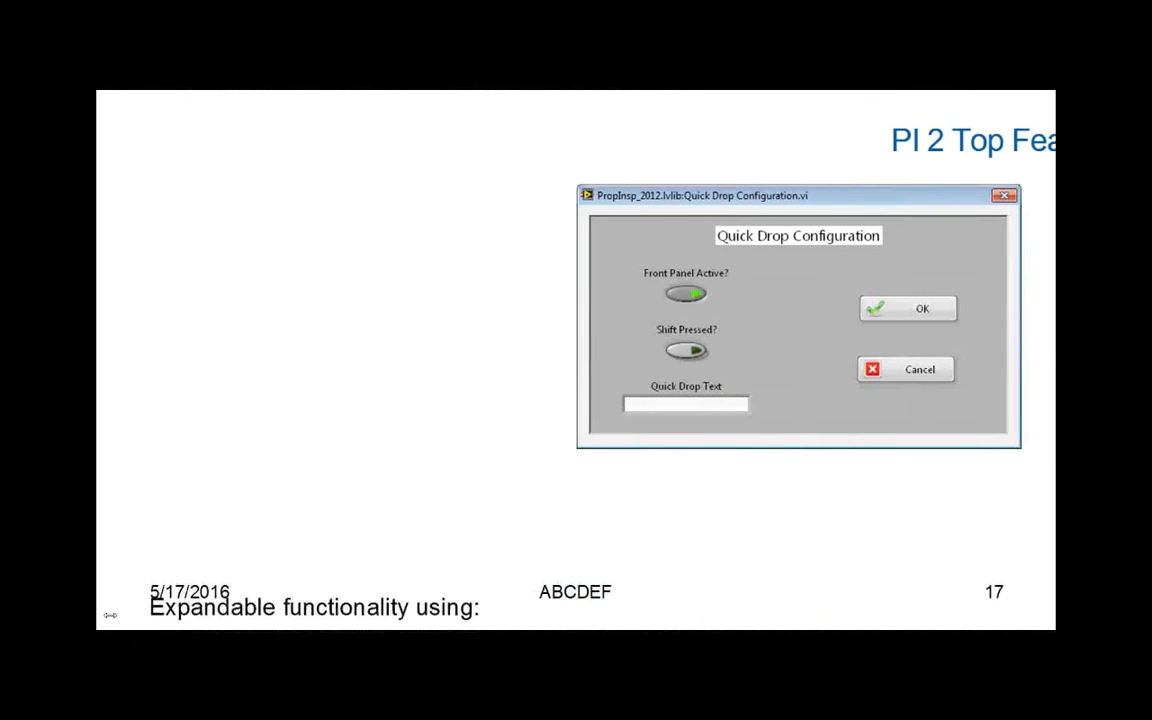
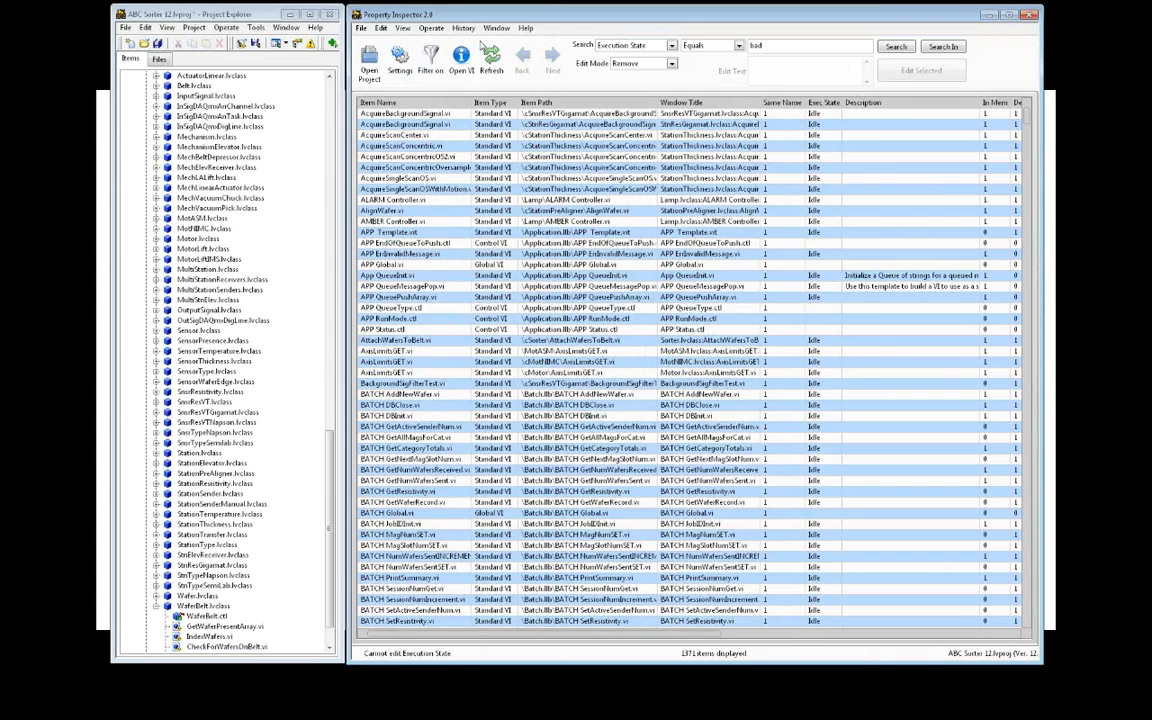
Toggle the item list to descending, then set Sort By to Unsorted so APP, BATCH and BELT lead
left_click(401, 28)
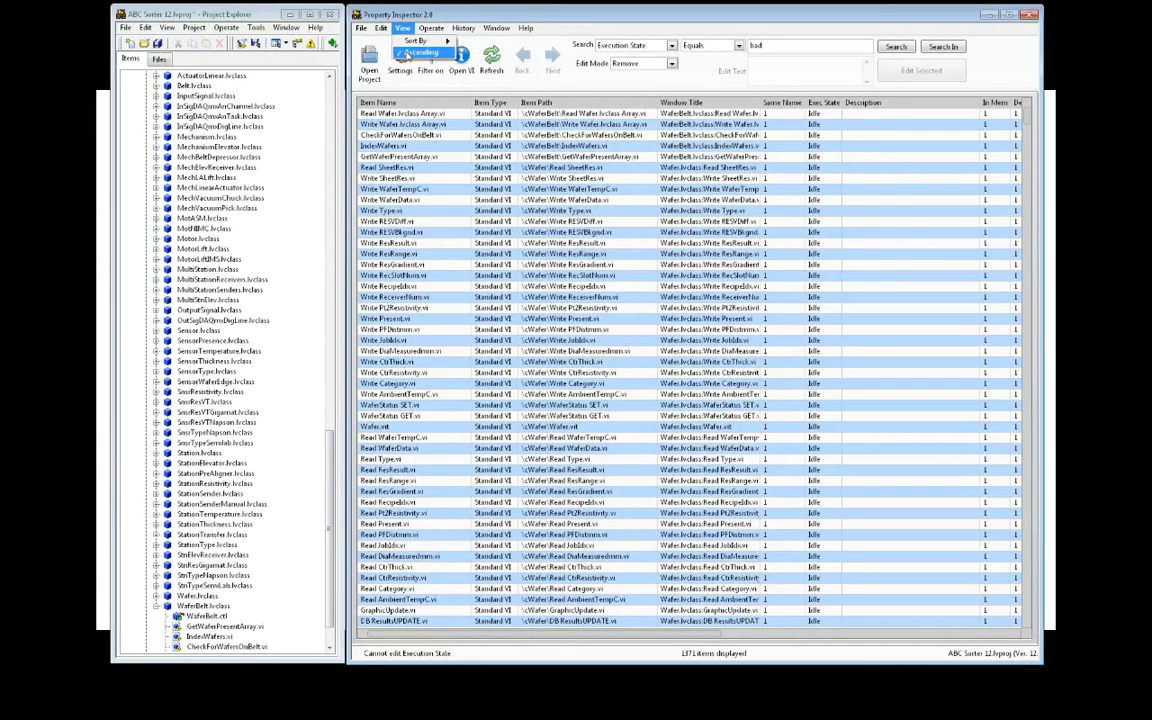
left_click(405, 13)
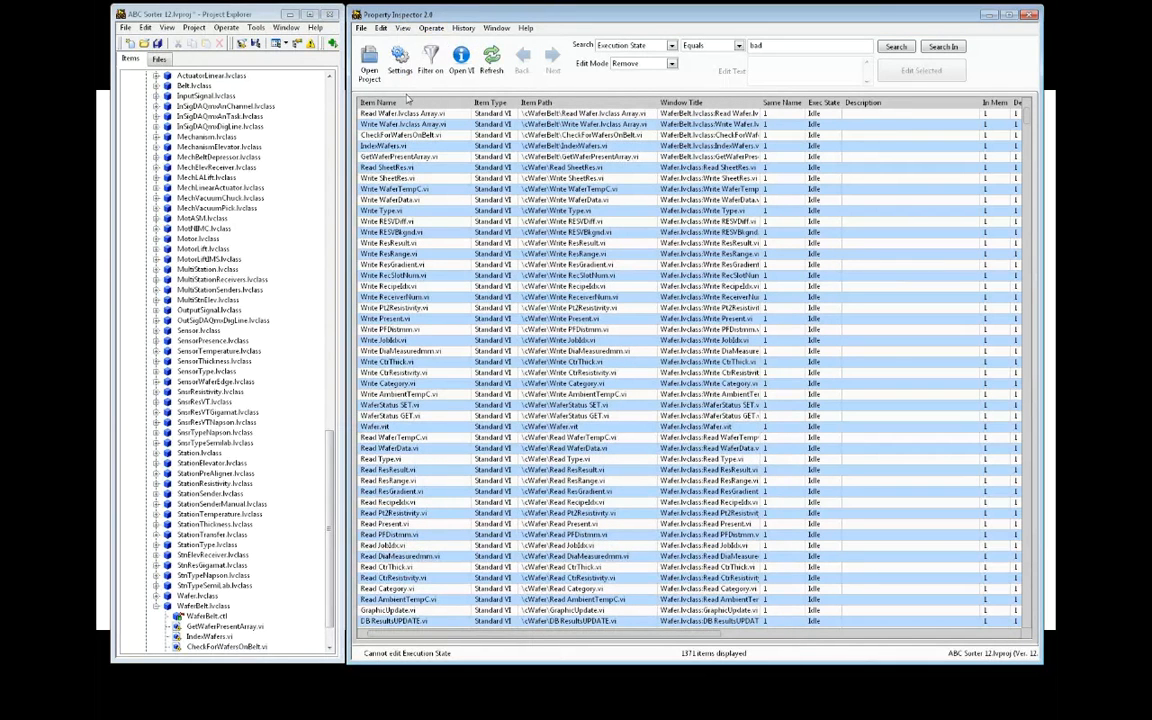
left_click(406, 104)
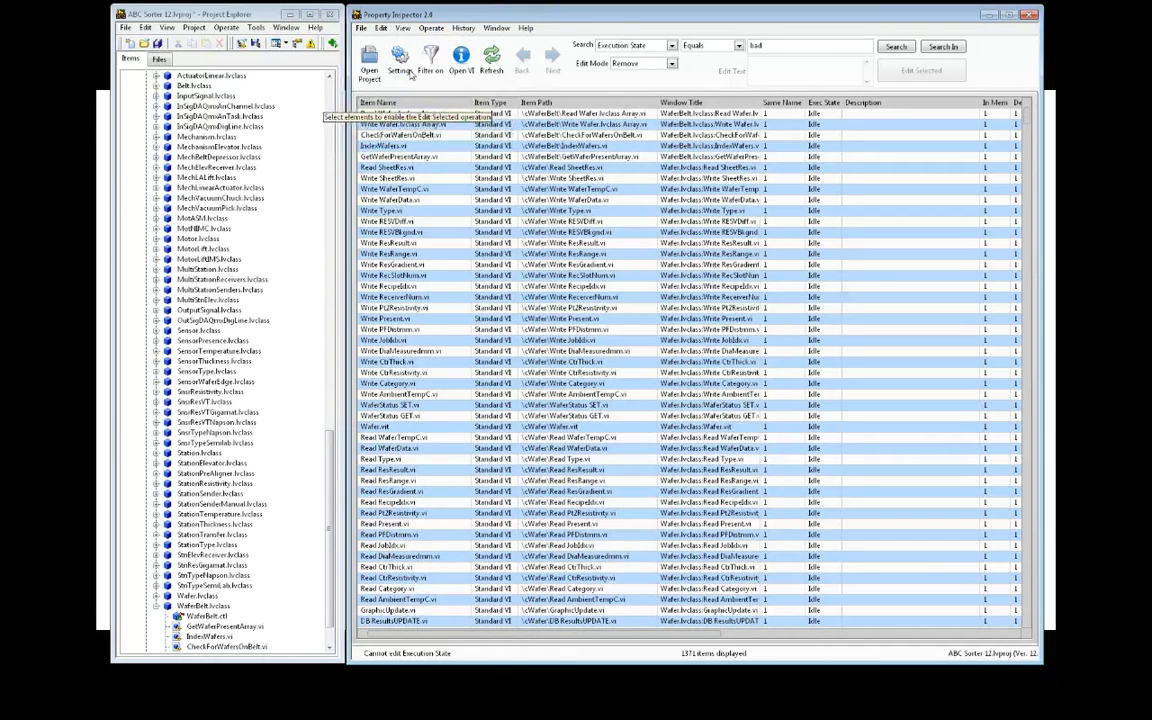
left_click(404, 29)
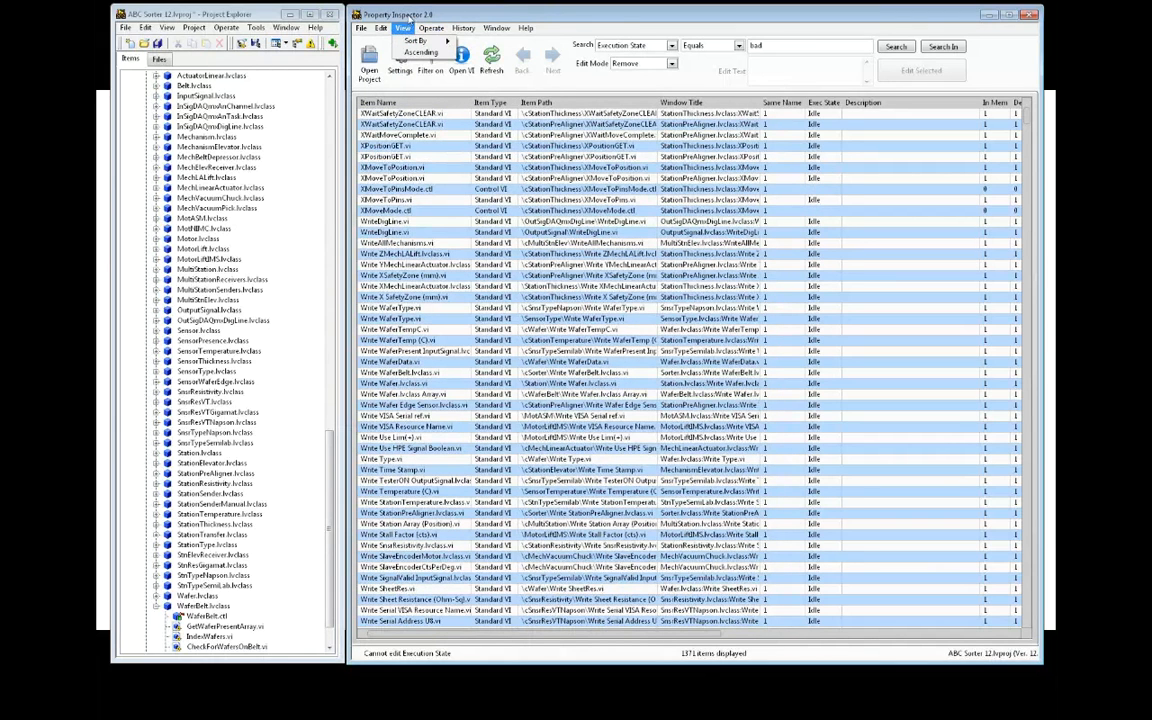
mouse_move(386, 42)
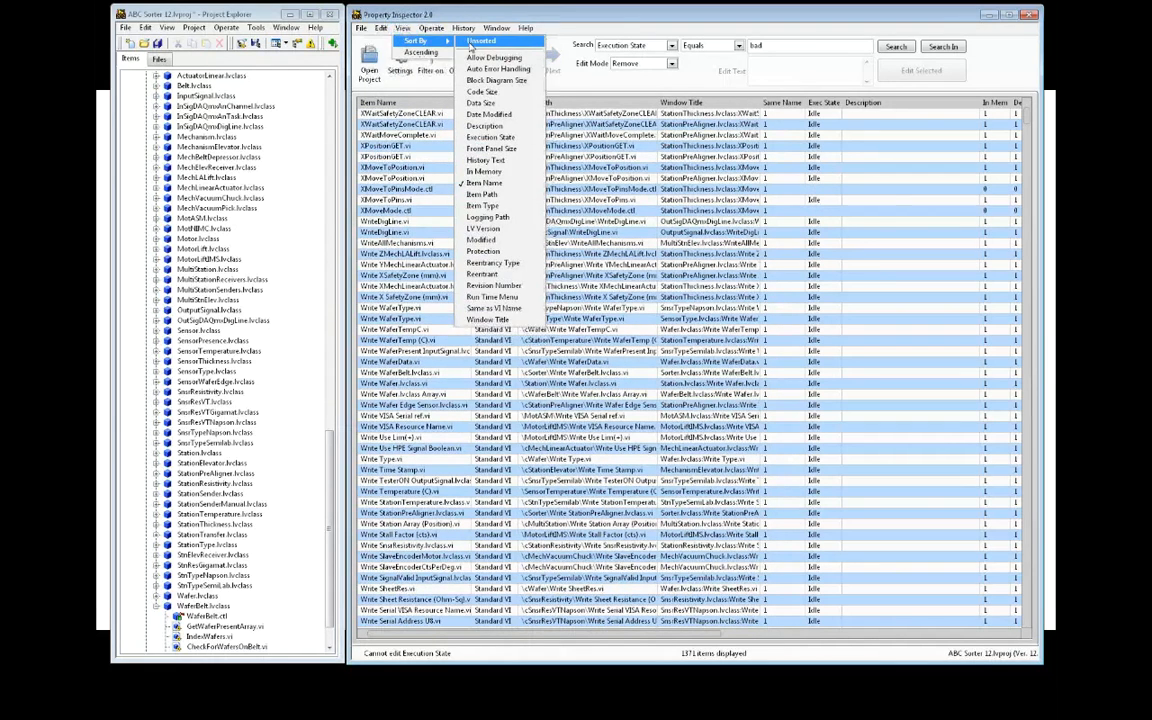
left_click(470, 43)
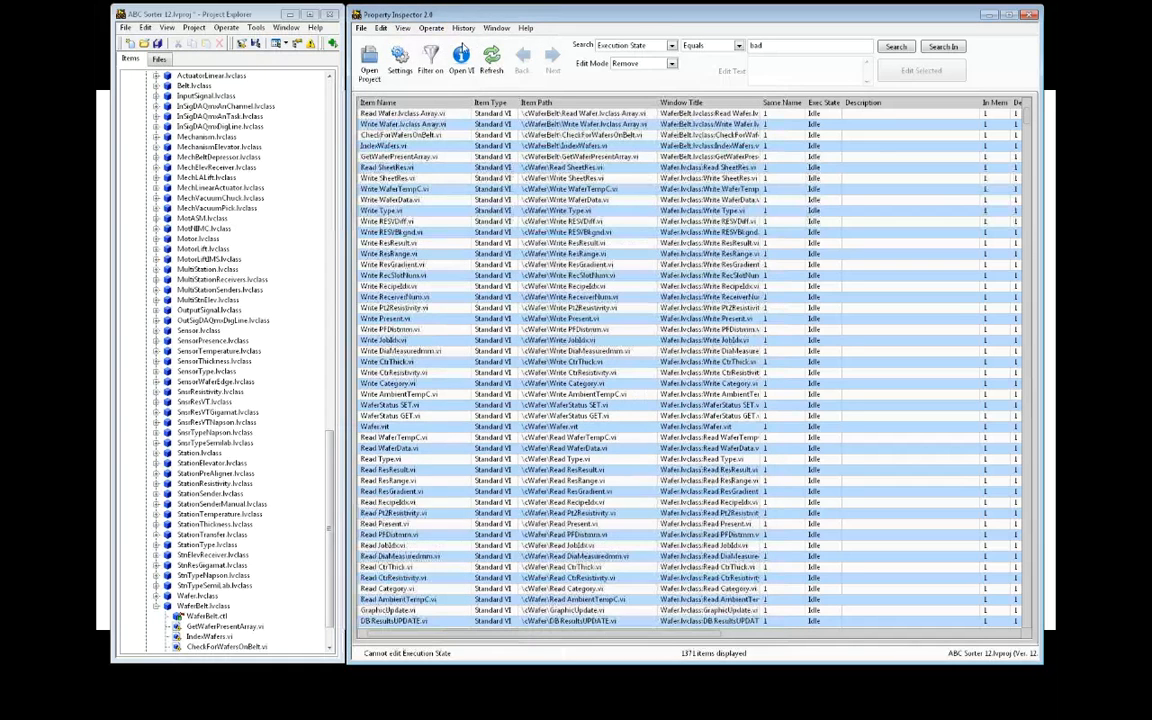
left_click(404, 29)
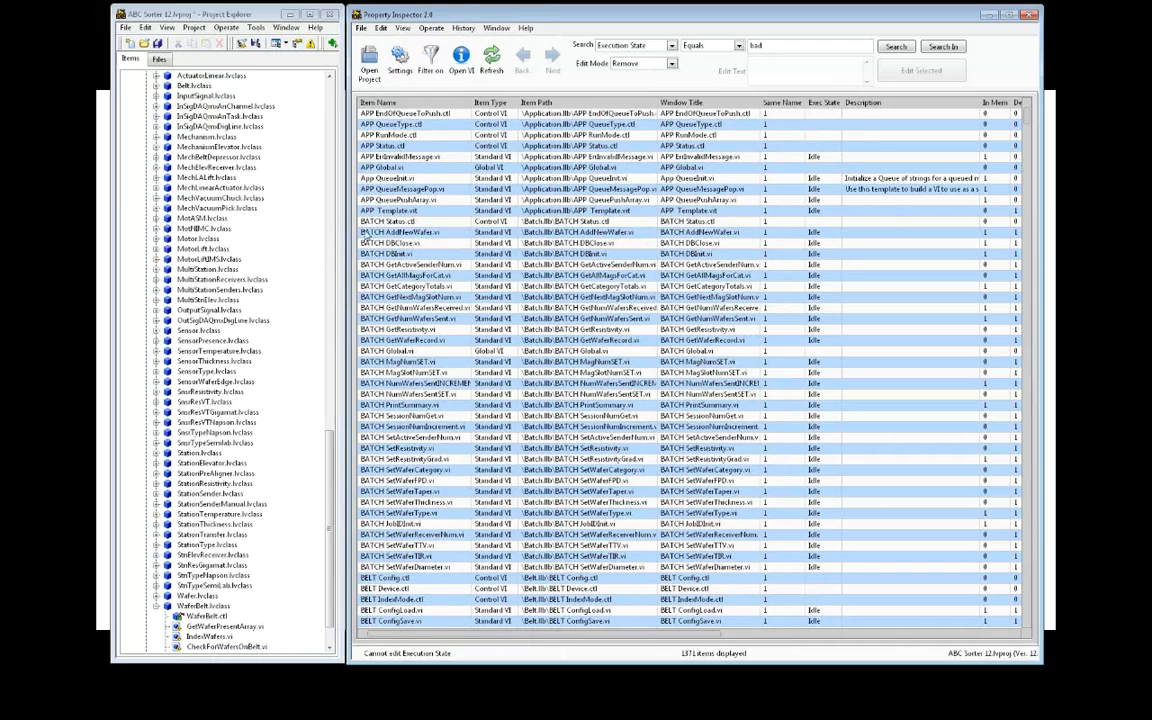
Select App QueueInit.vi, open its front panel from the list, then close it
left_click(395, 179)
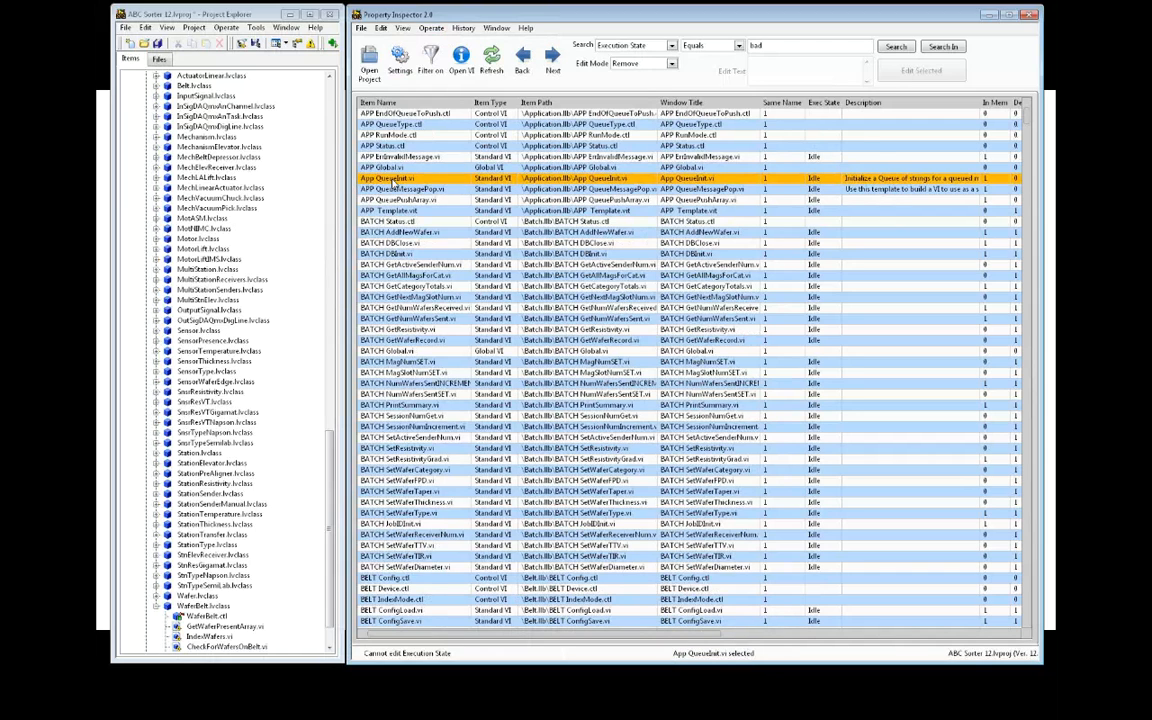
double_click(394, 182)
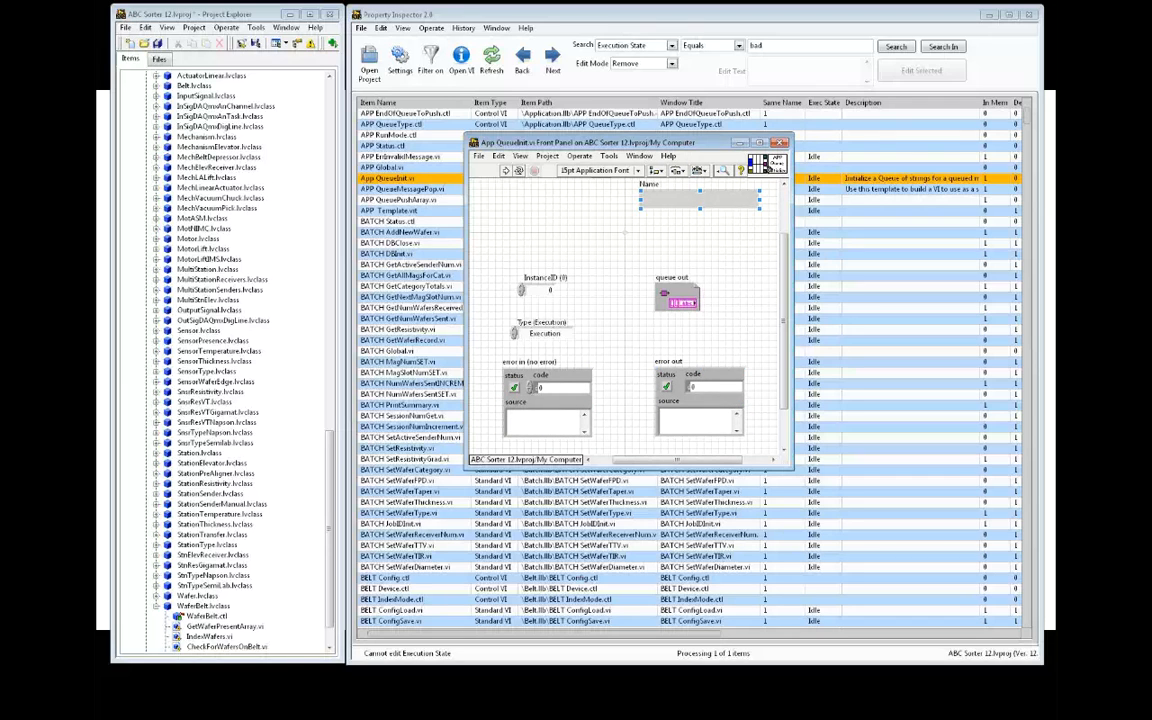
left_click(779, 143)
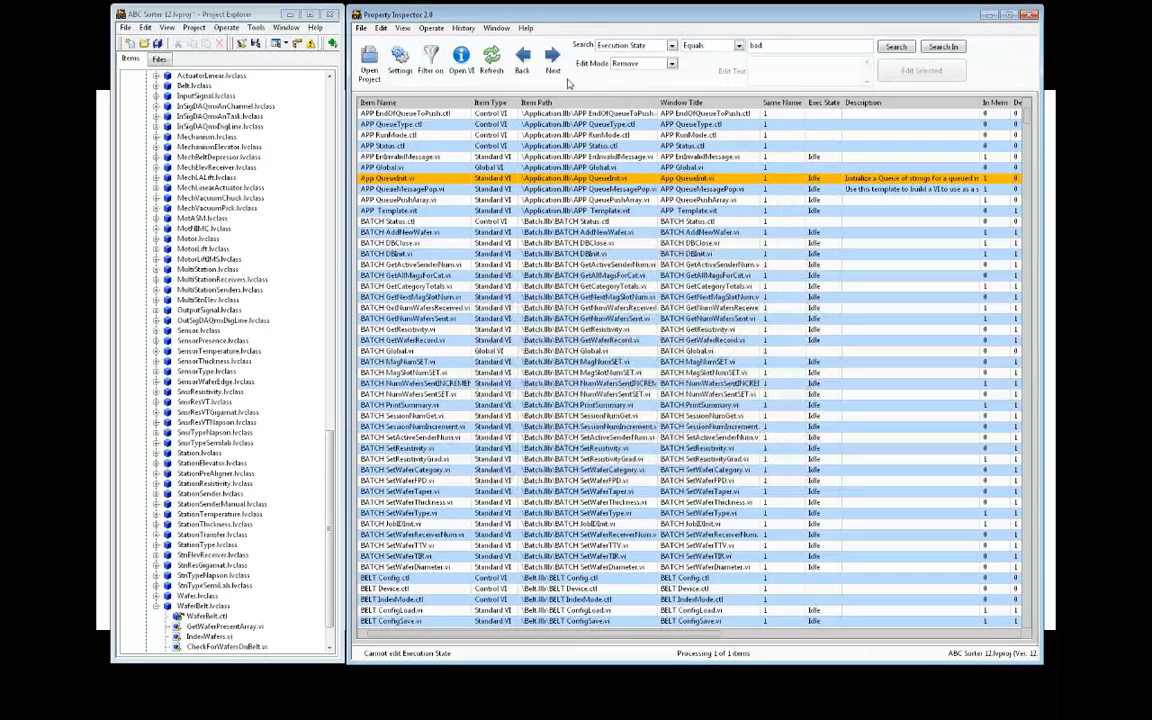
Choose Align To Connector Pane.vi from the QuickDrop plugins folder as the QD script file
left_click(380, 30)
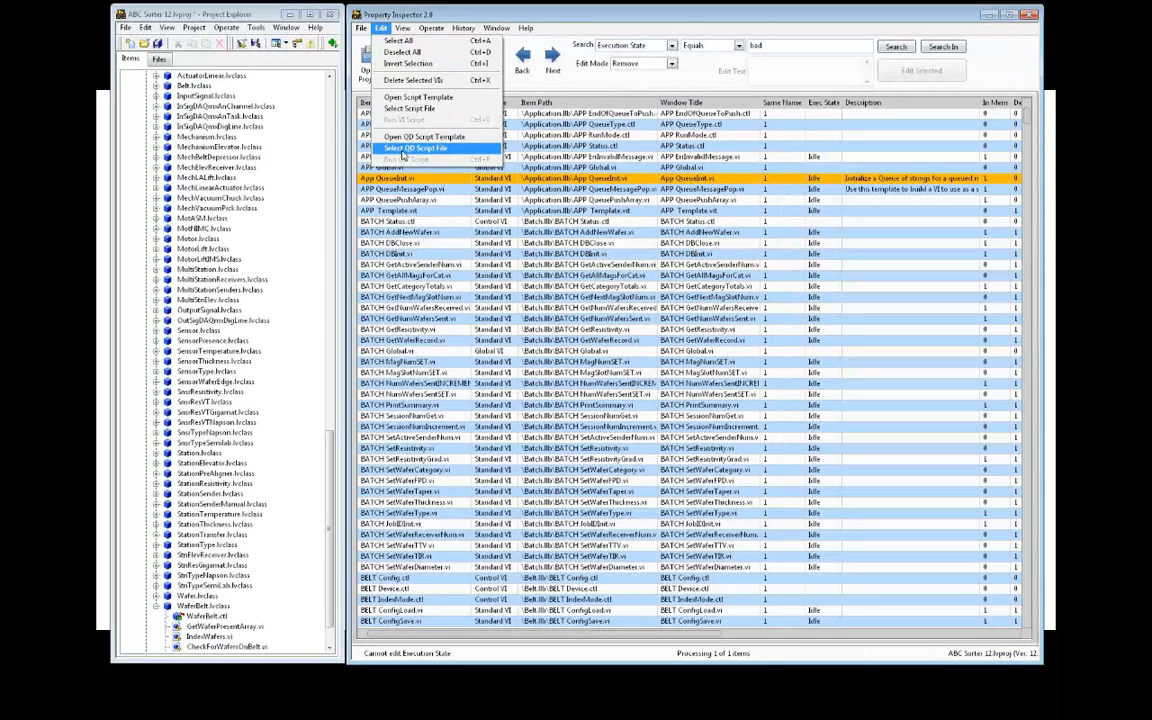
left_click(402, 155)
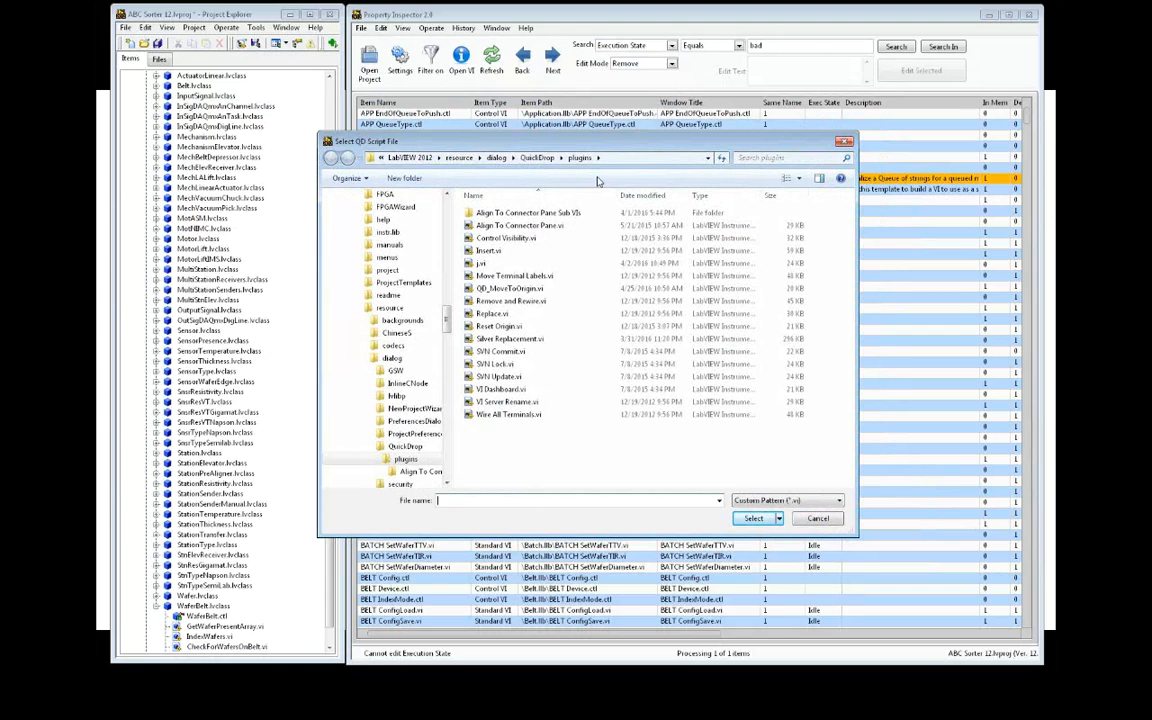
left_click(545, 226)
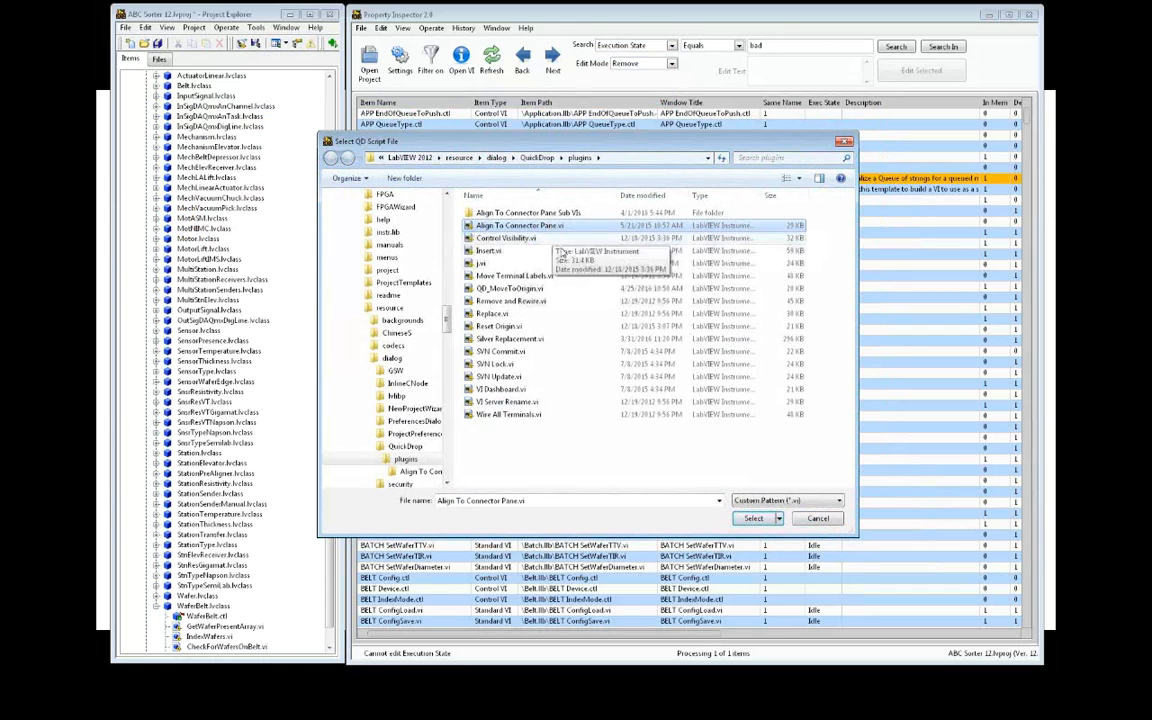
left_click(755, 523)
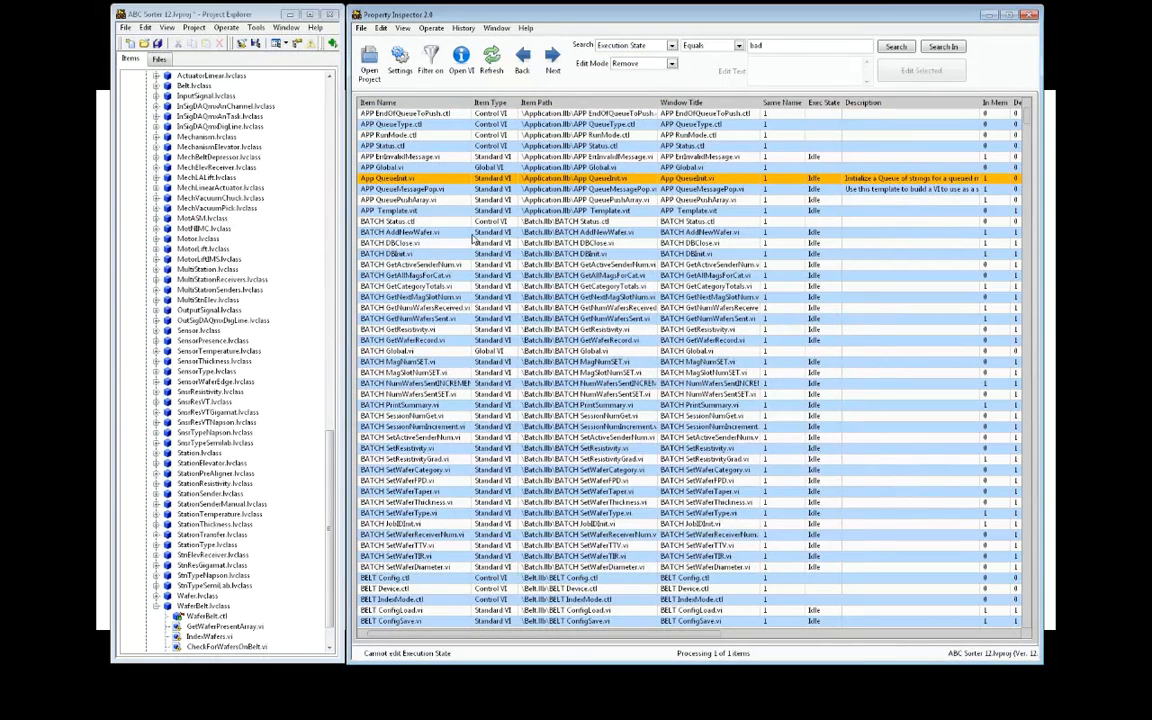
Run the QD script on App QueueInit.vi with Front Panel Active enabled, then open the VI
left_click(382, 28)
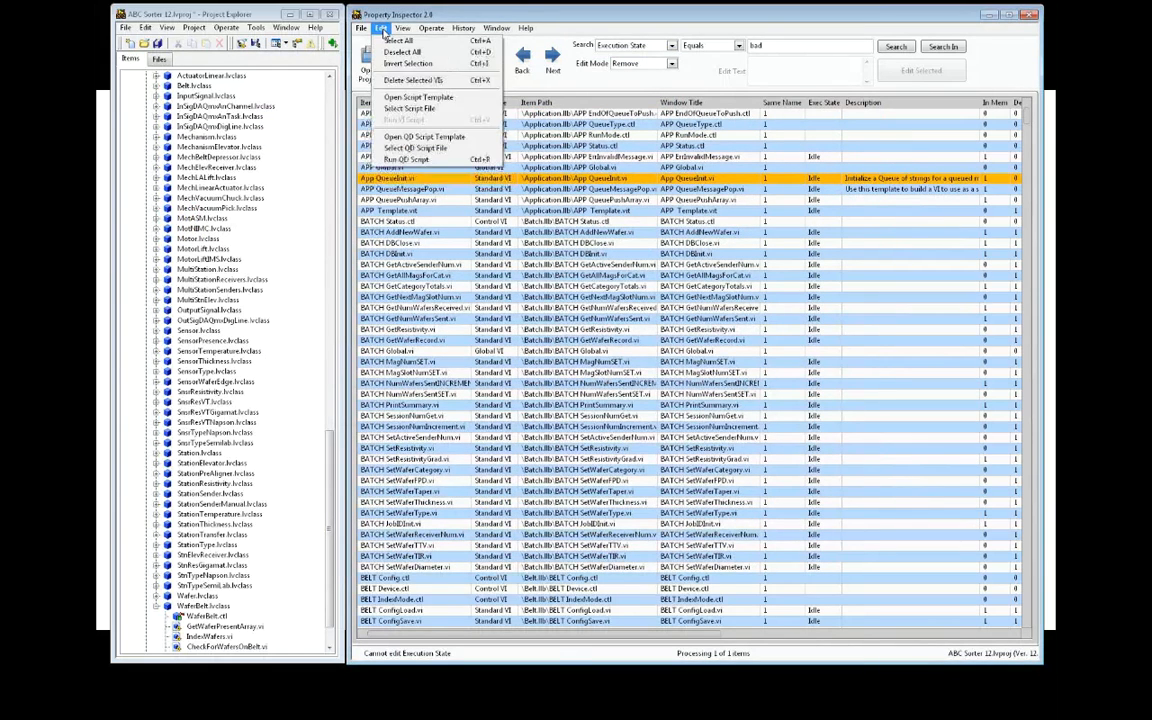
left_click(405, 160)
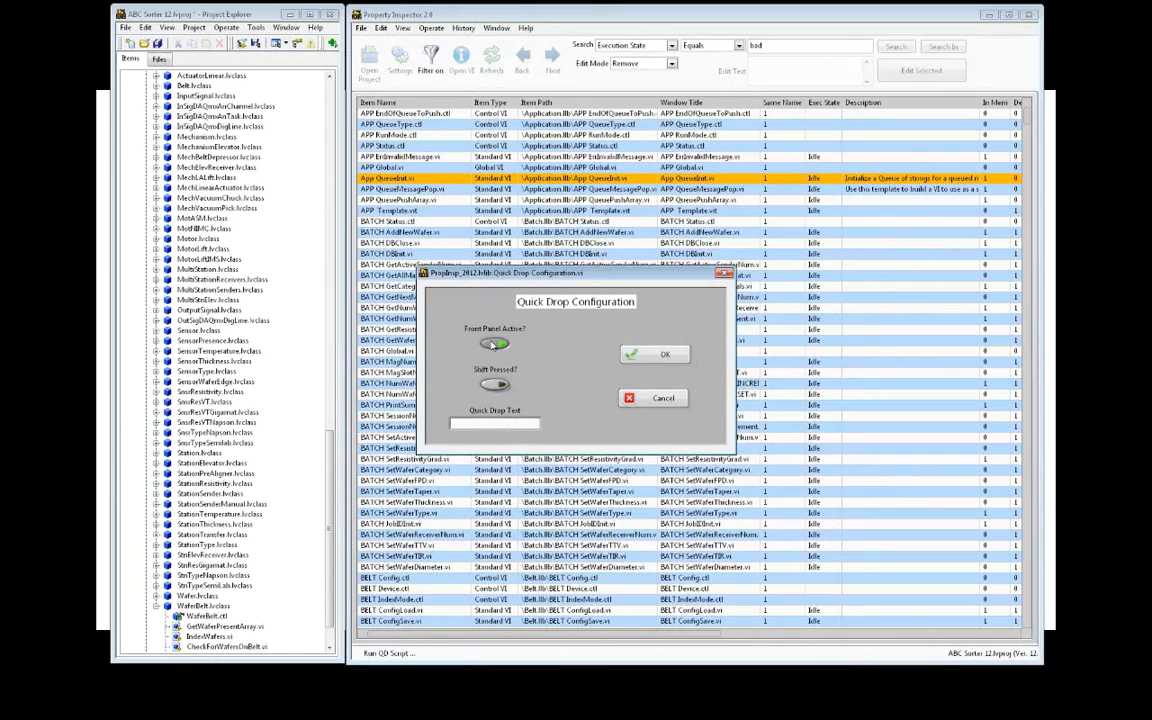
left_click(494, 344)
left_click(652, 356)
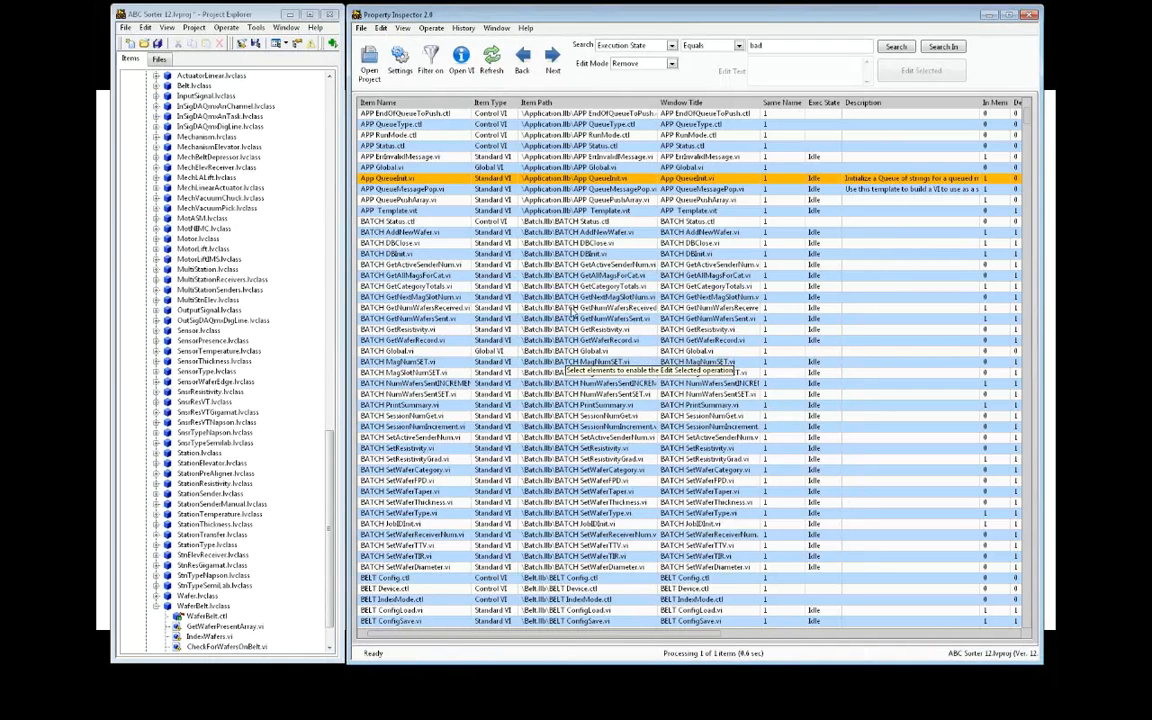
left_click(463, 63)
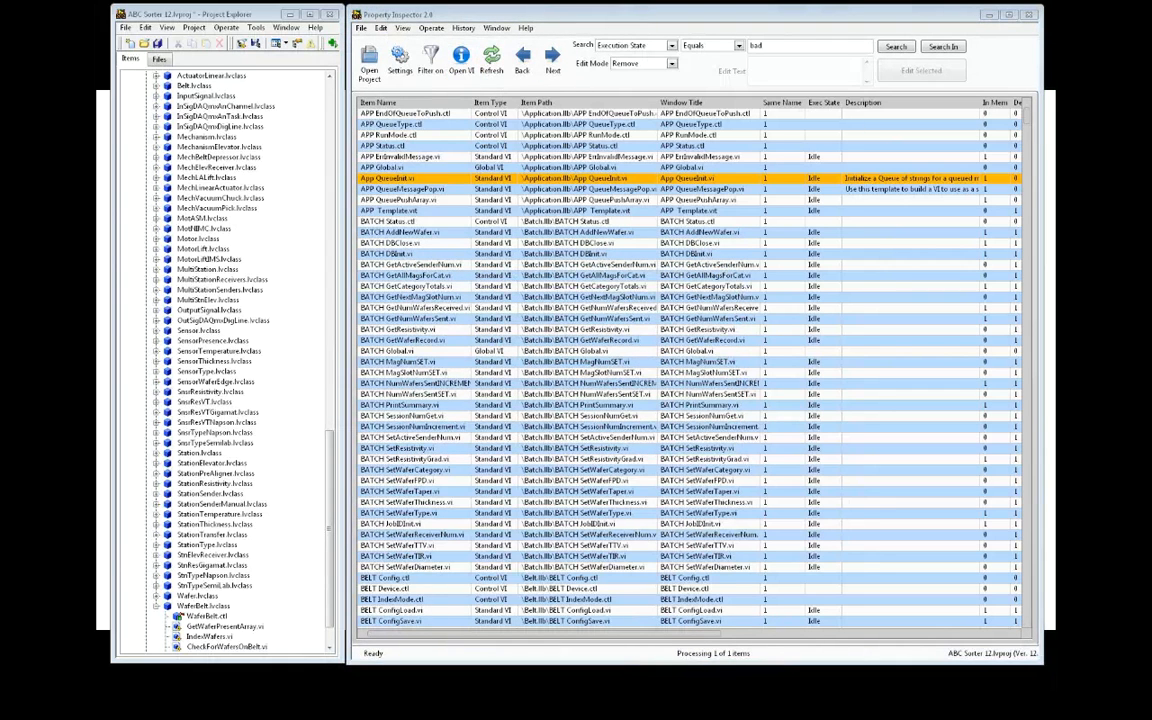
Reposition App QueueInit.vi's front panel and bring up its block diagram to check the result
left_click_drag(829, 116, 568, 162)
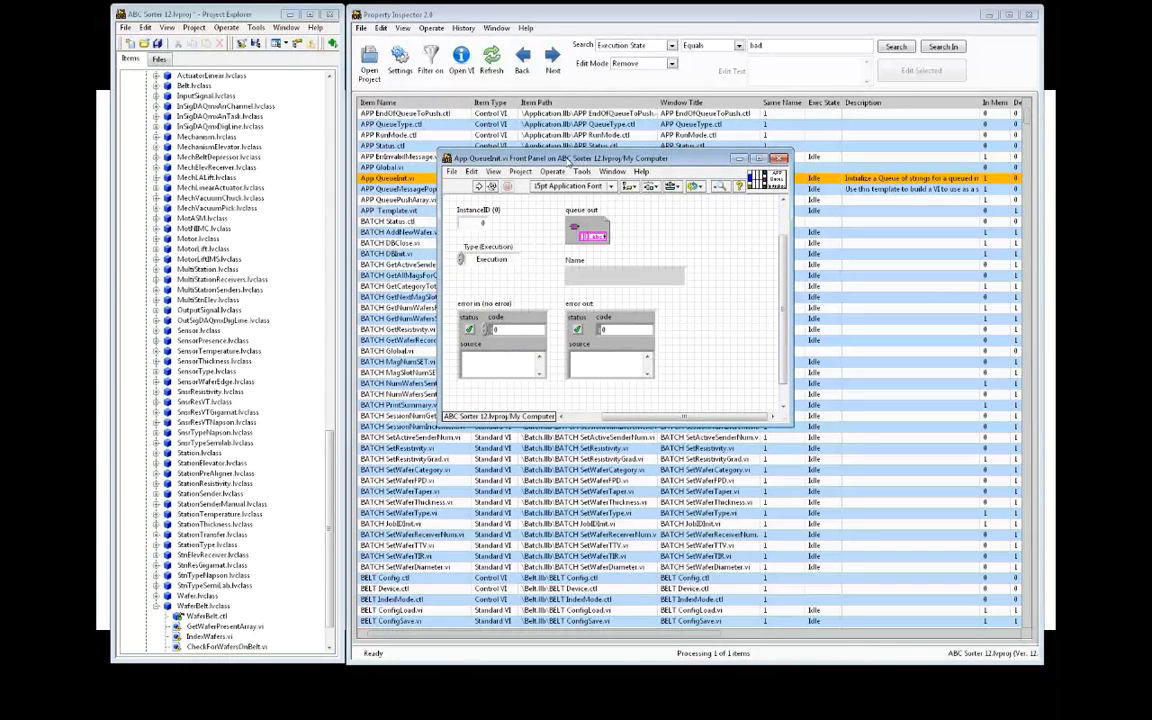
left_click_drag(570, 160, 645, 202)
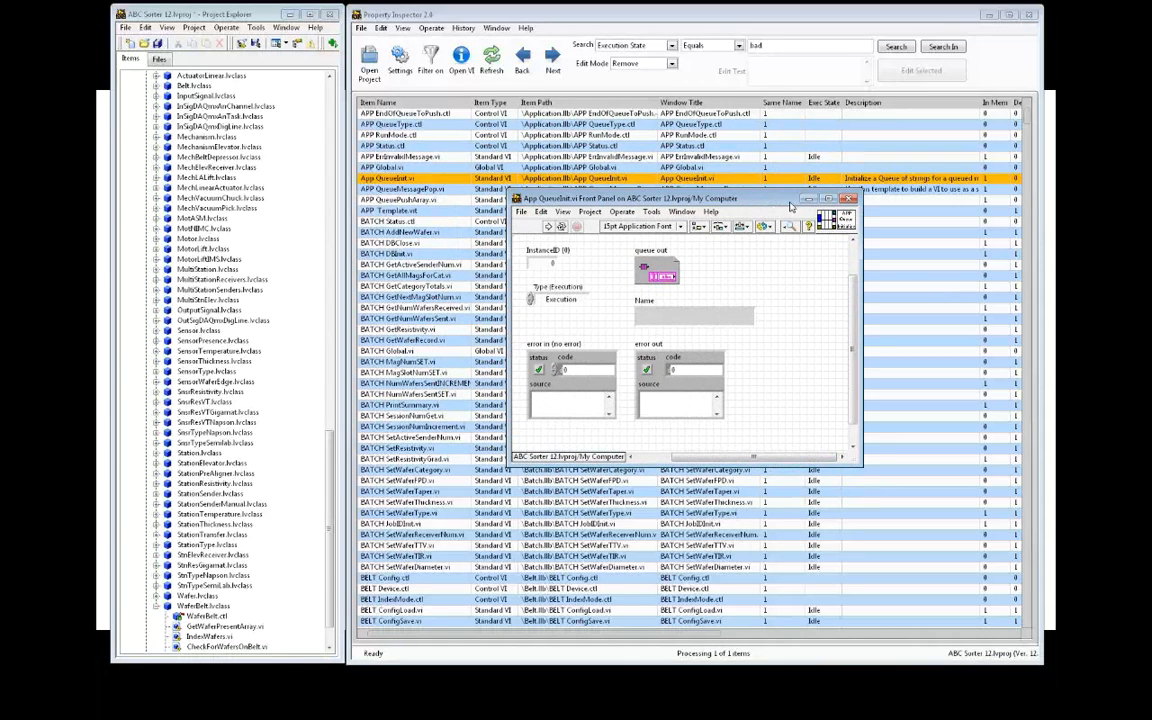
left_click_drag(790, 205, 795, 240)
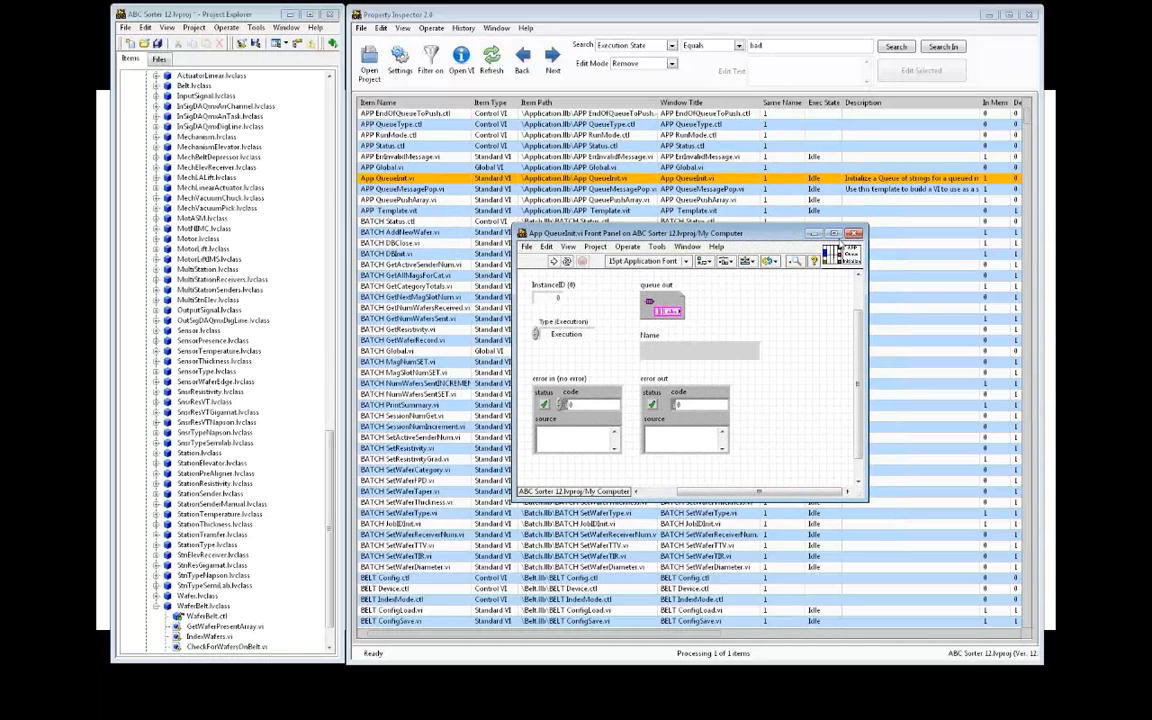
left_click(686, 246)
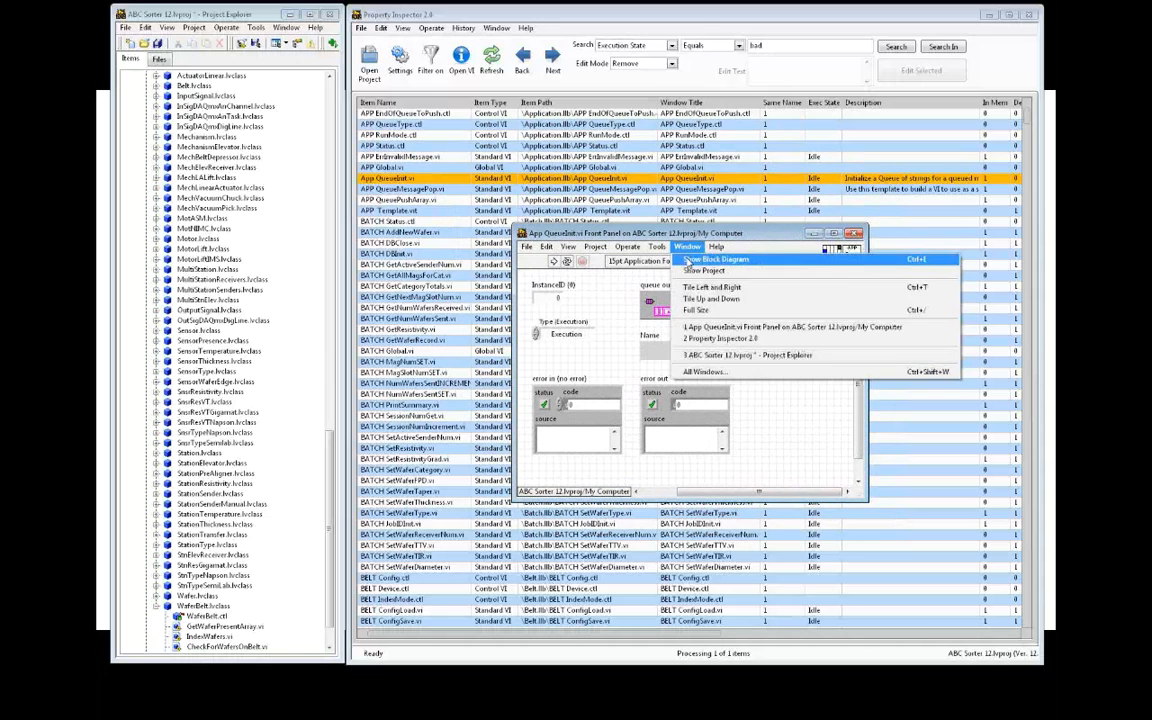
left_click(688, 261)
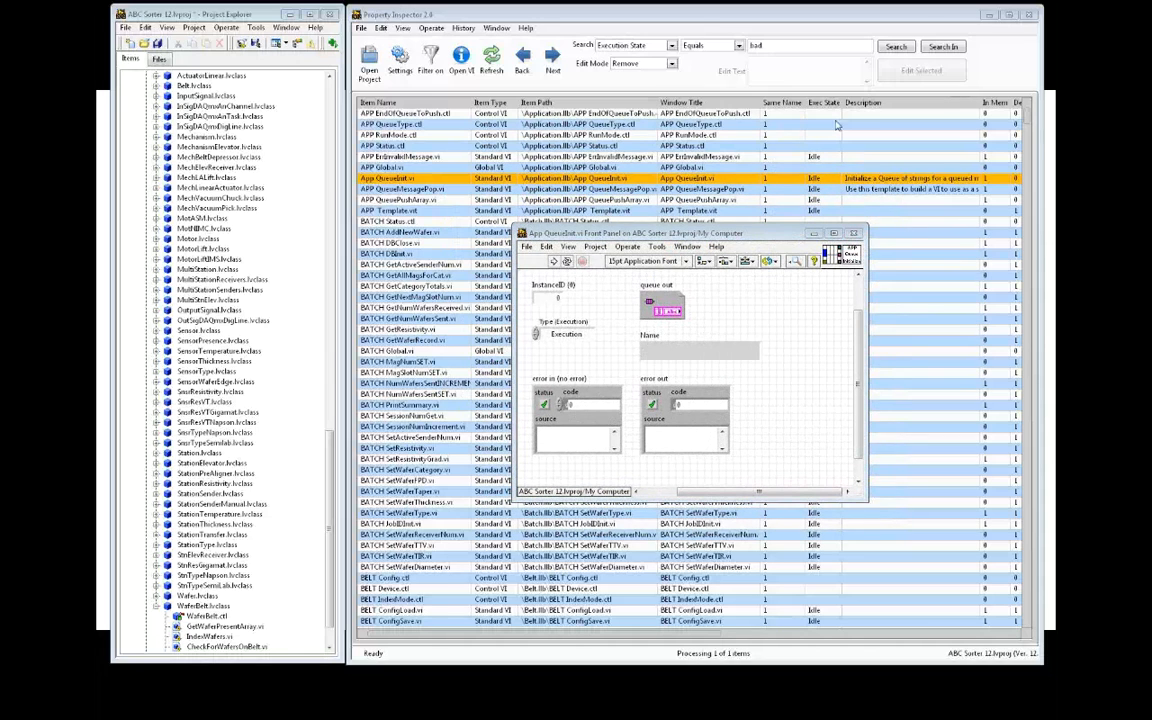
left_click_drag(617, 135, 460, 187)
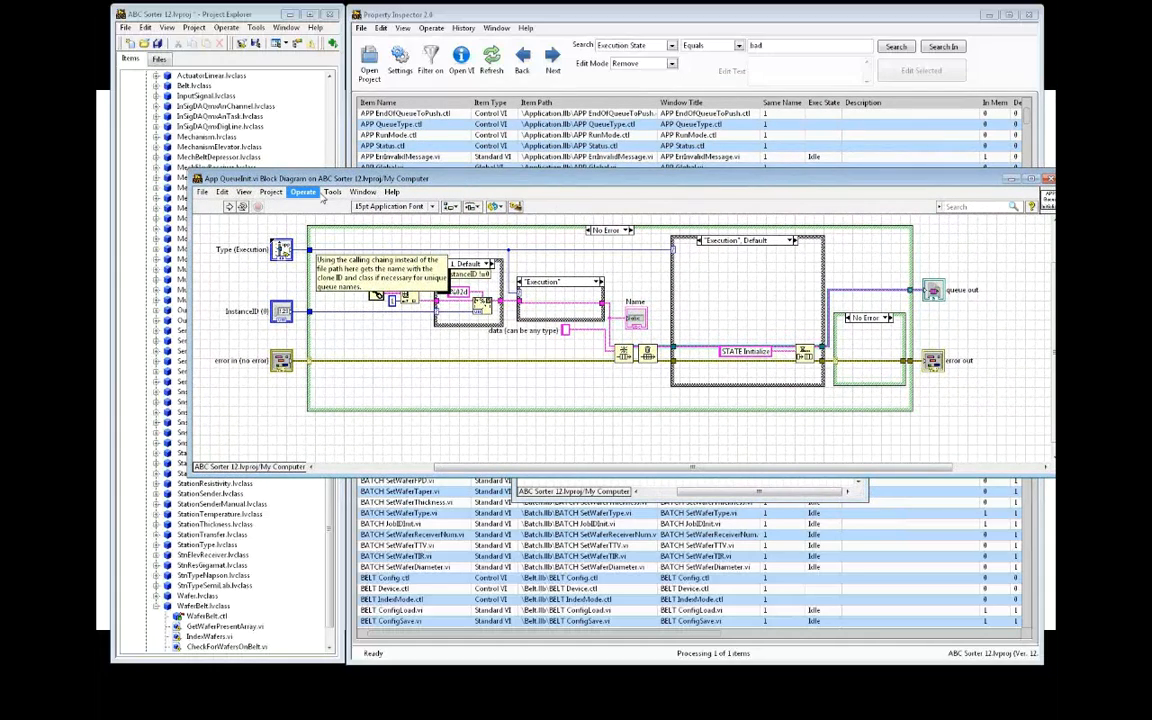
Close App QueueInit.vi's block diagram and front panel with Ctrl+W
key("ctrl+w")
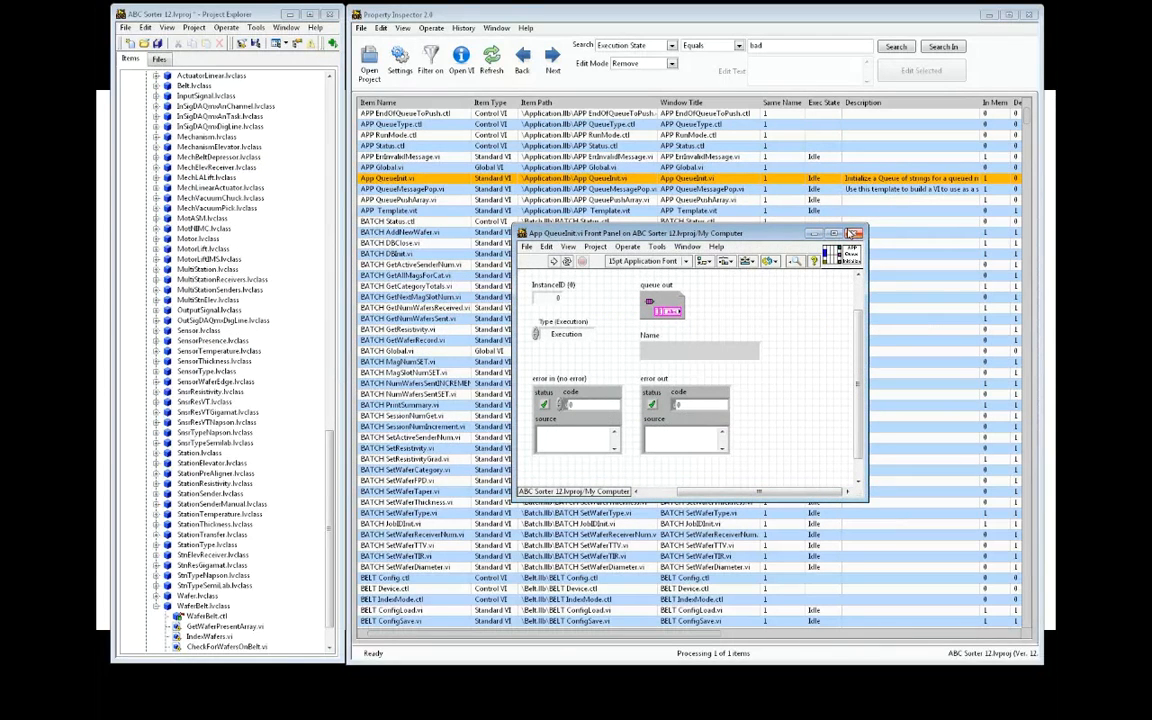
key("ctrl+w")
left_click(382, 29)
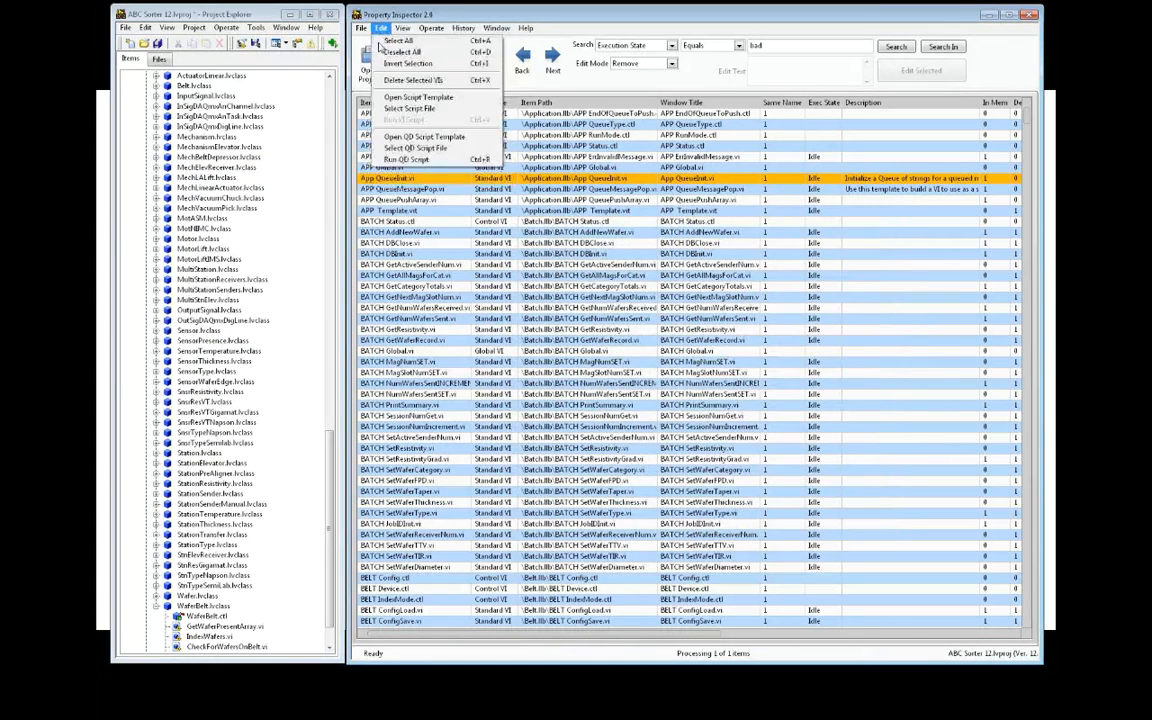
Select QD_MoveToOrigin.vi as the Quick Drop script and run it on App QueueInit.vi
left_click(405, 155)
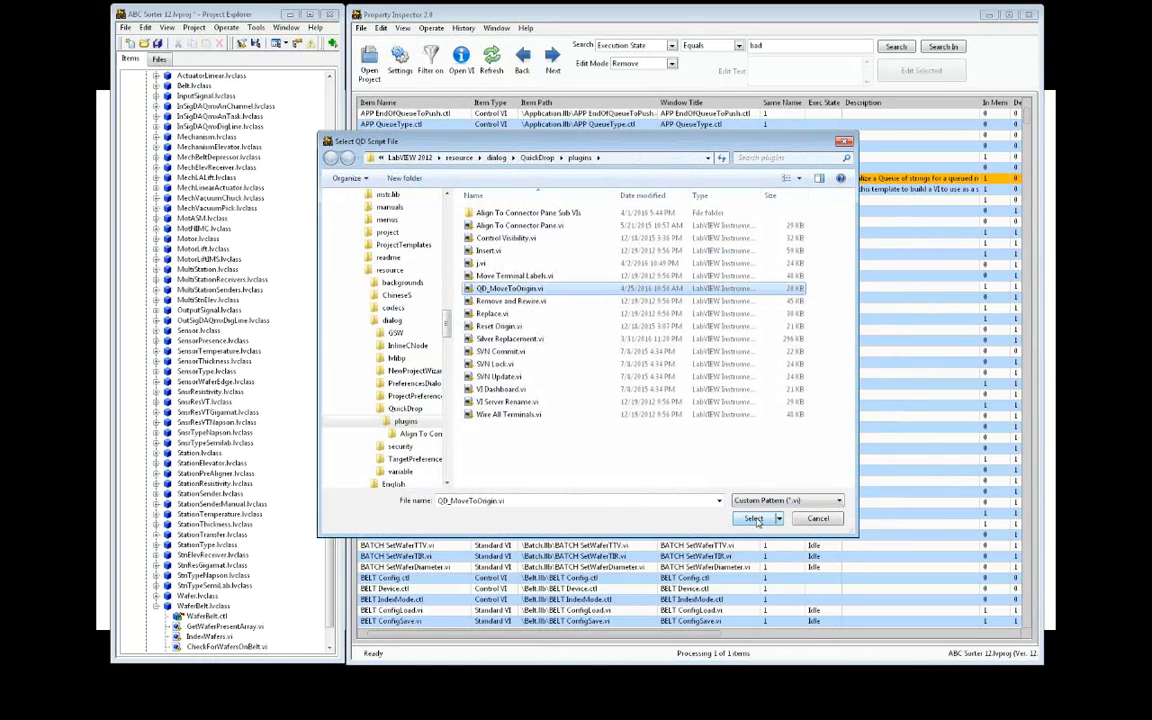
left_click(753, 518)
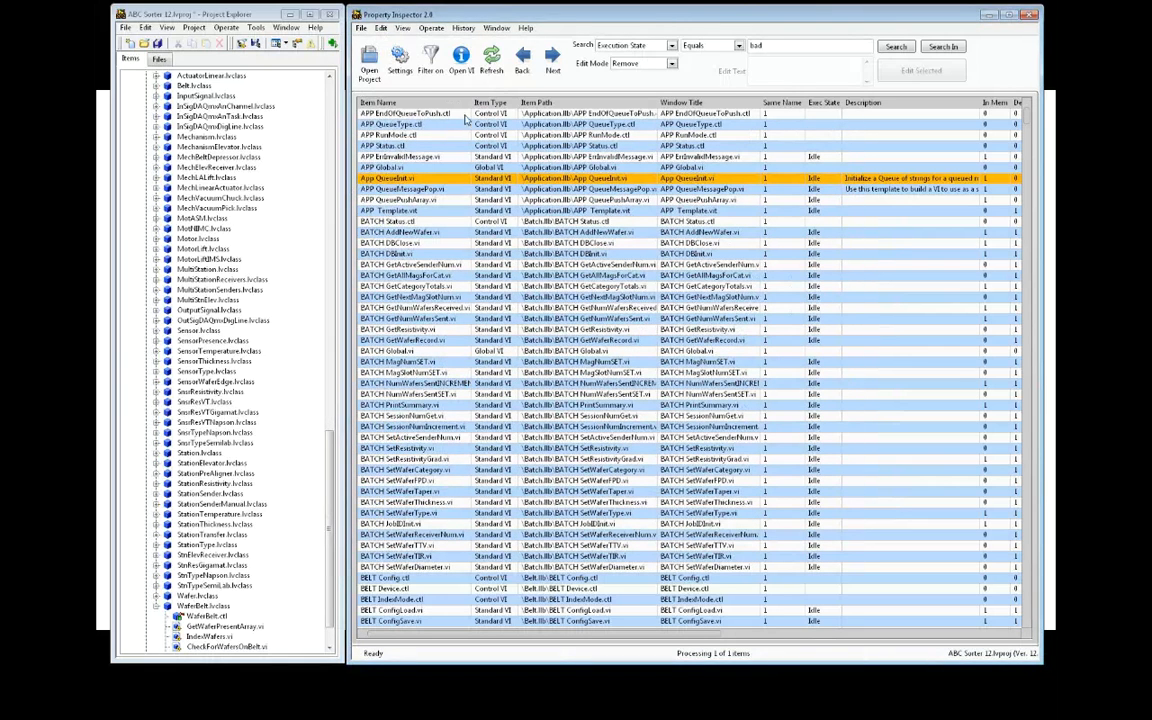
left_click(381, 28)
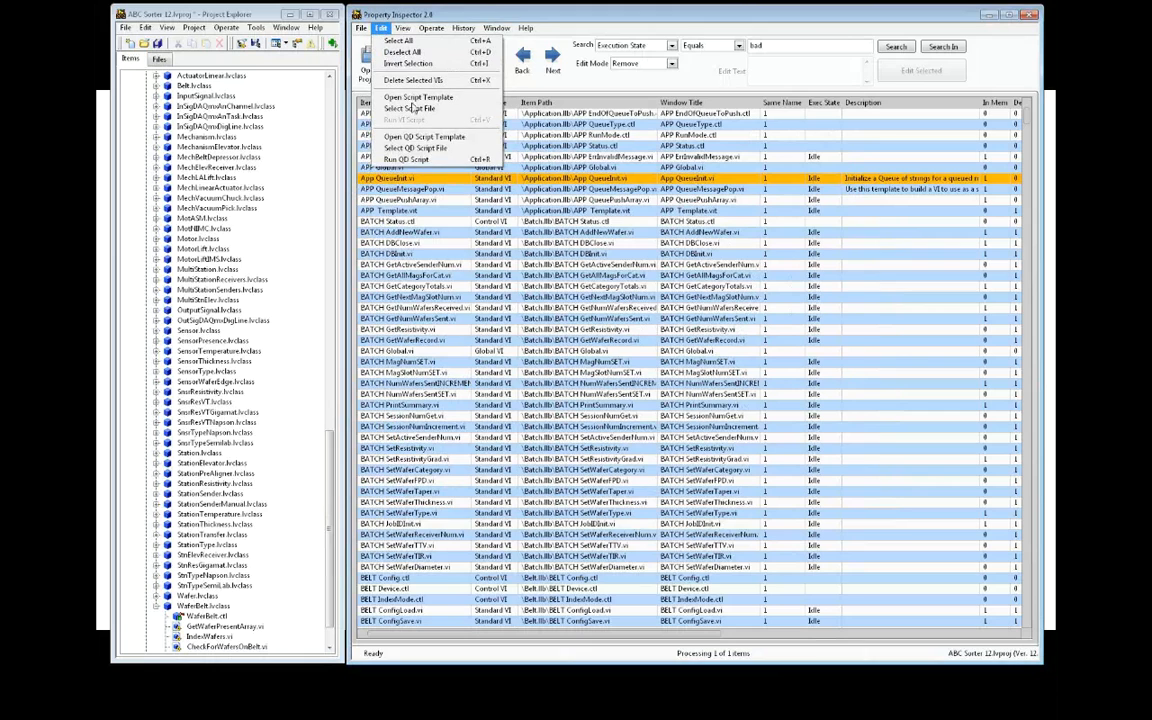
left_click(430, 159)
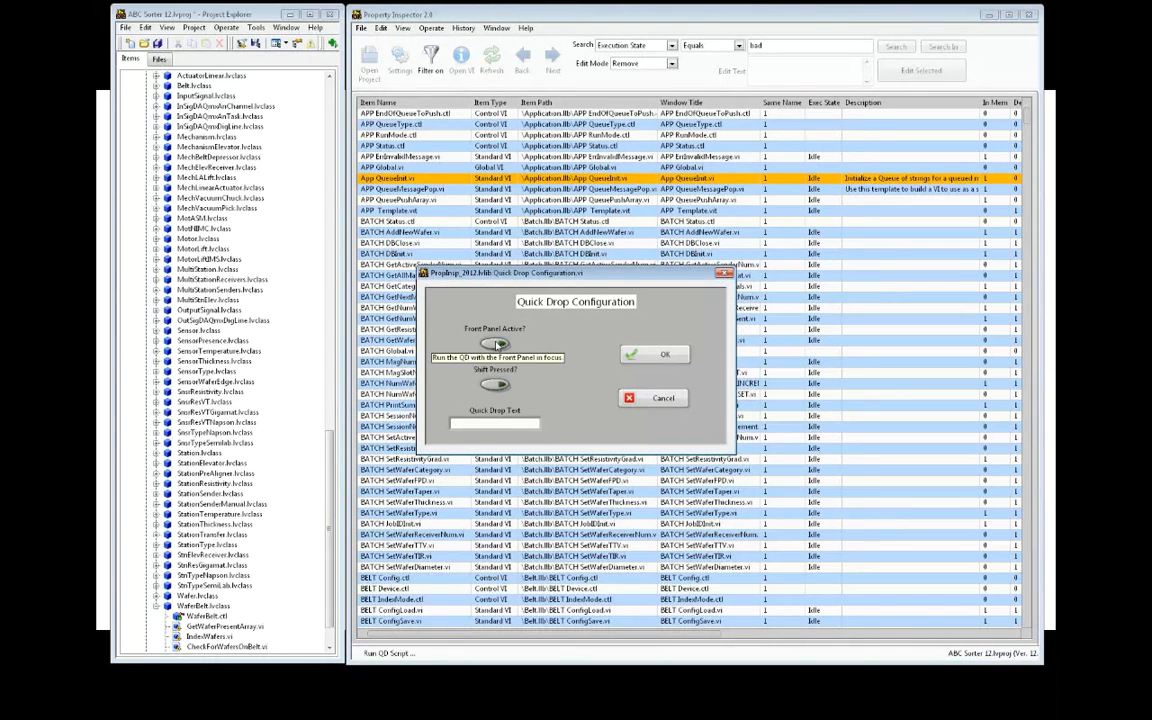
left_click(662, 354)
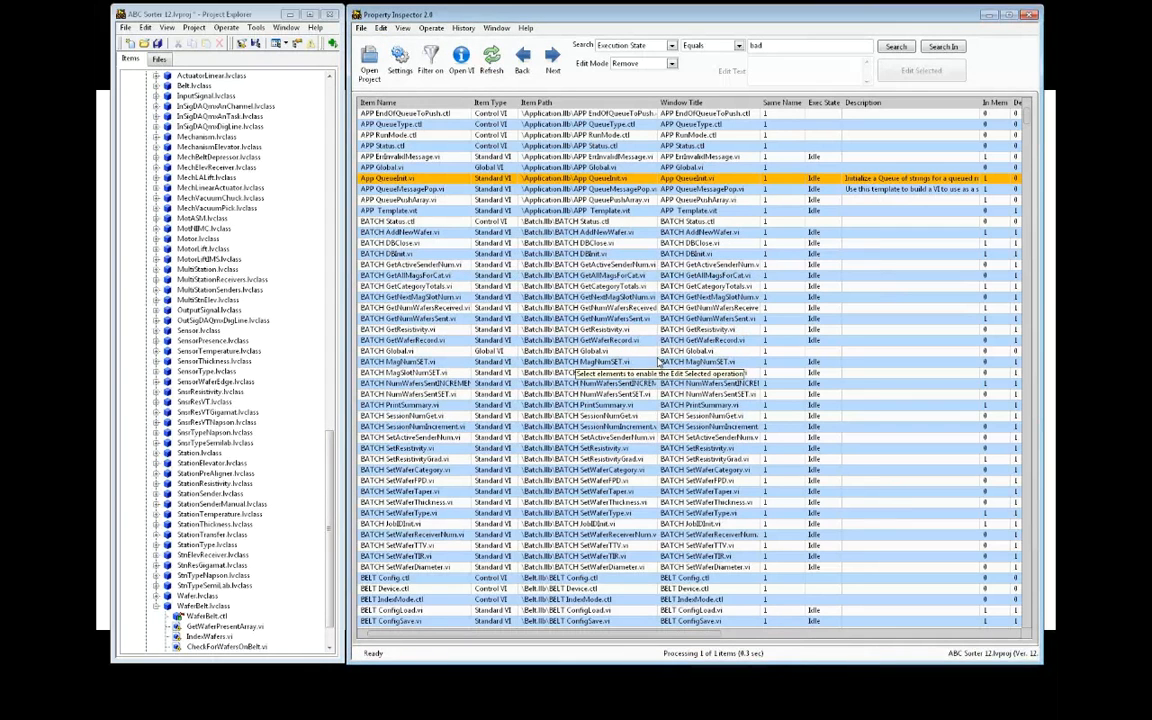
left_click(461, 62)
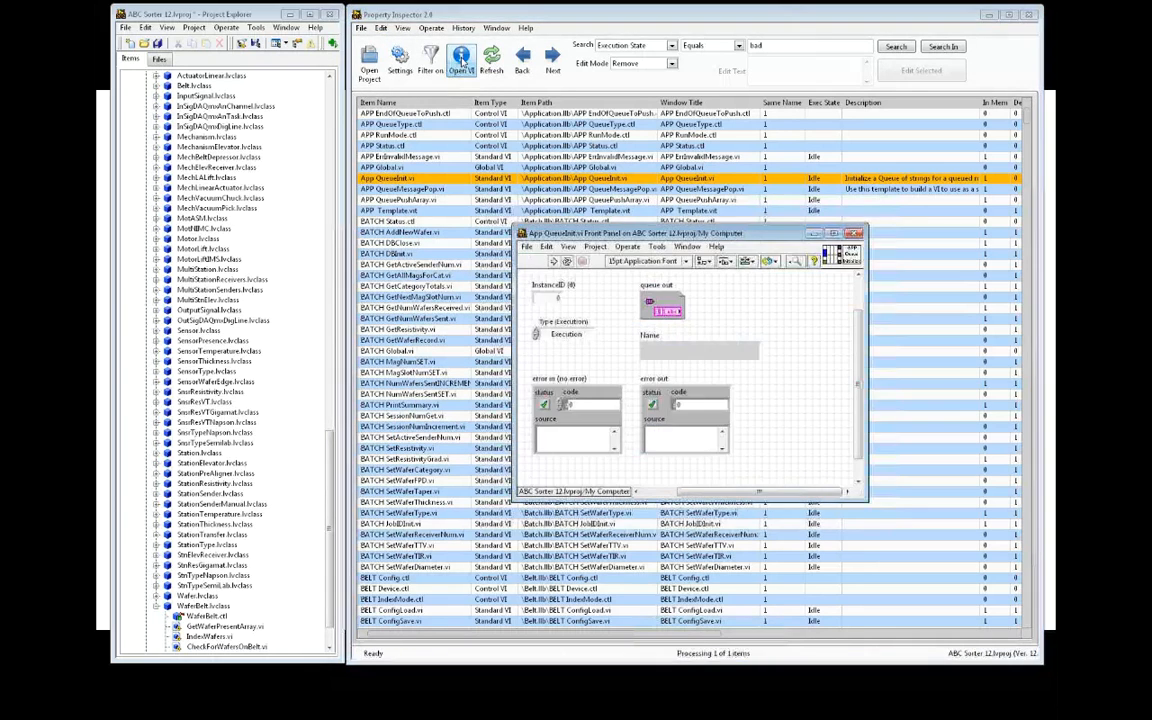
left_click(687, 246)
left_click(688, 259)
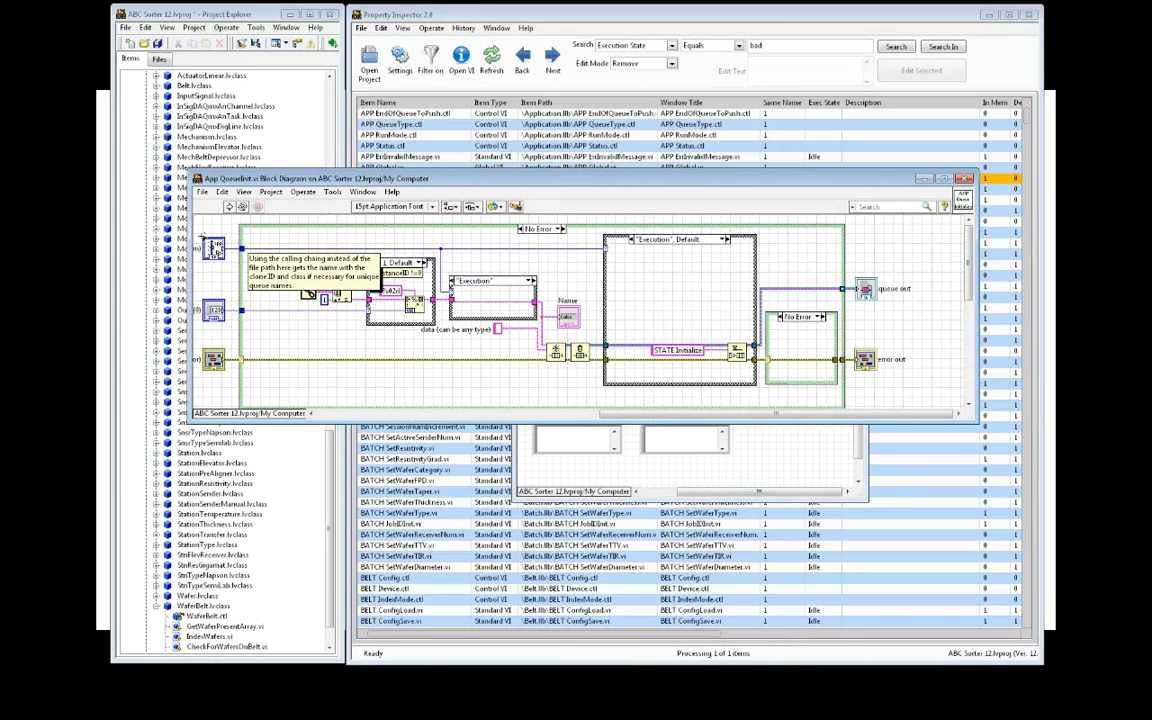
key("ctrl+e")
key("ctrl+w")
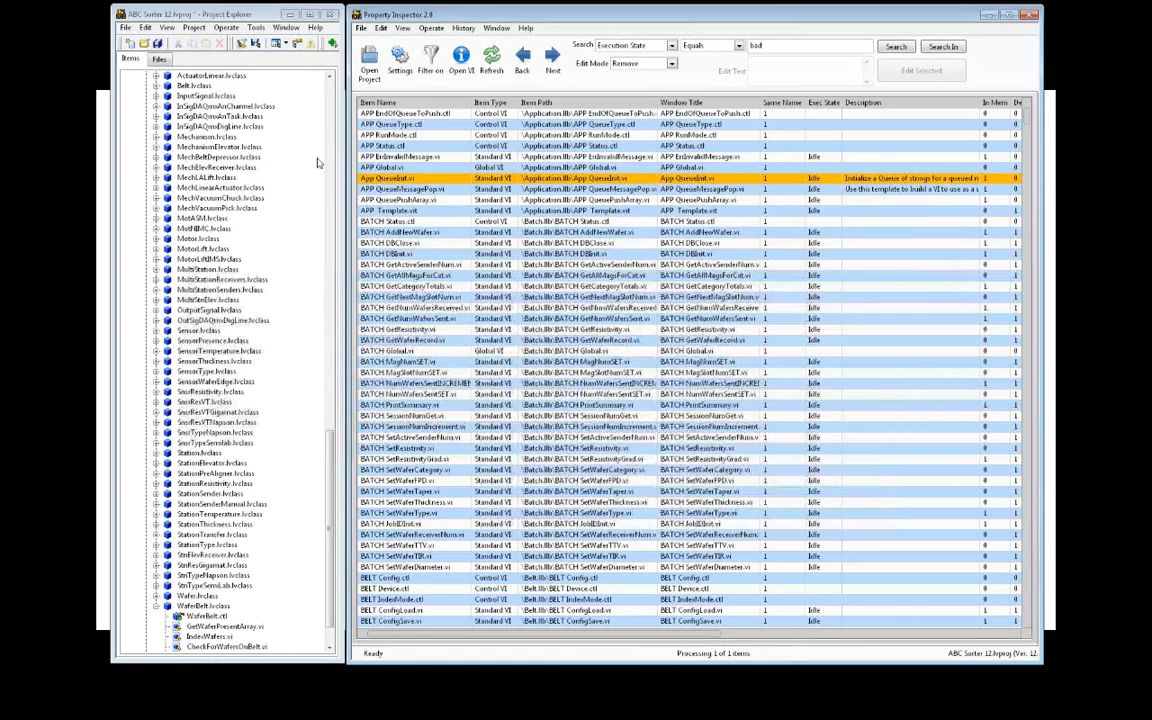
left_click(381, 28)
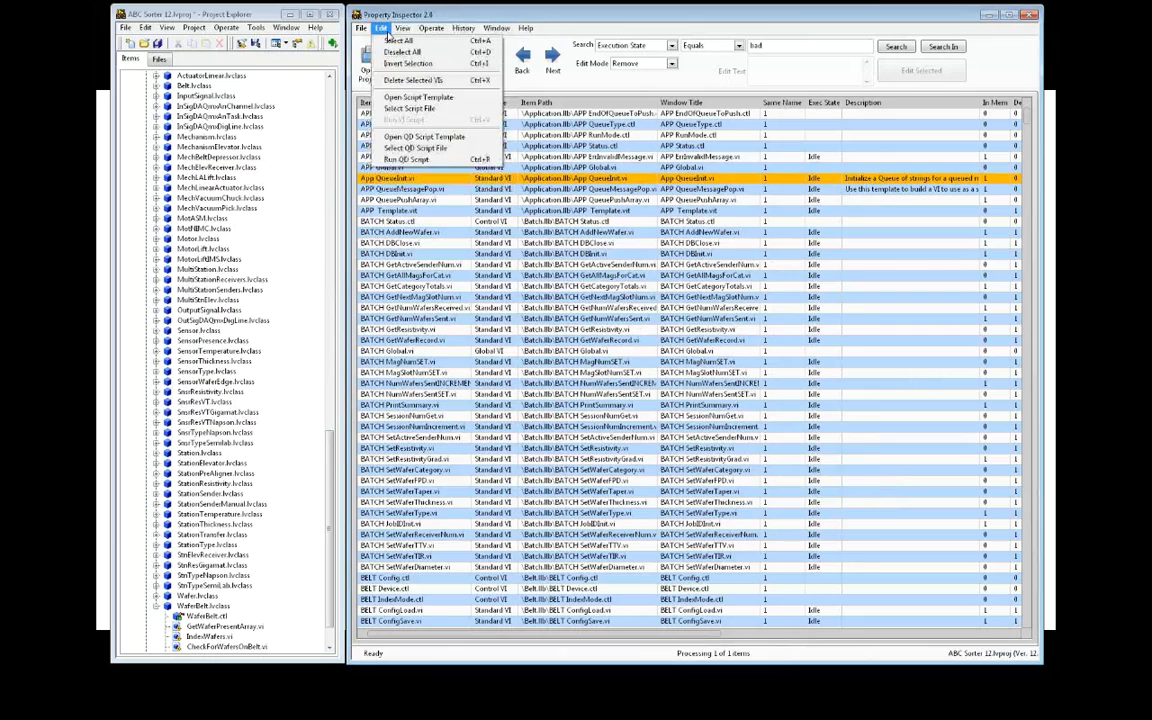
left_click(407, 97)
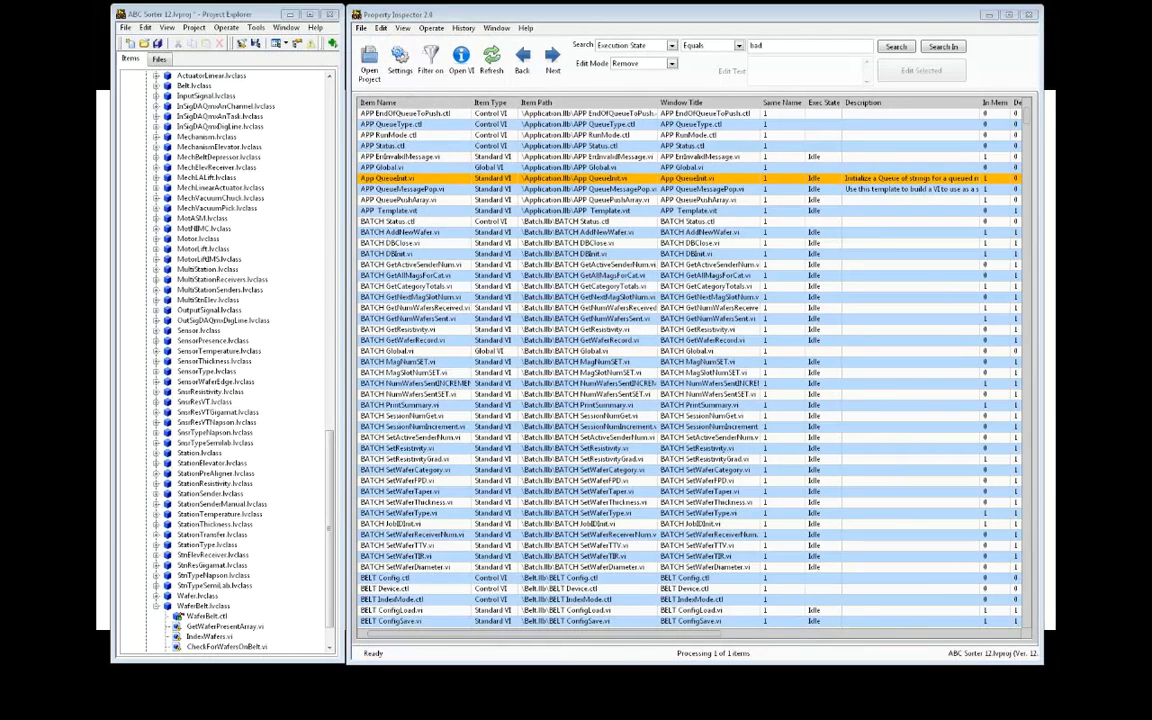
left_click_drag(1120, 220, 591, 173)
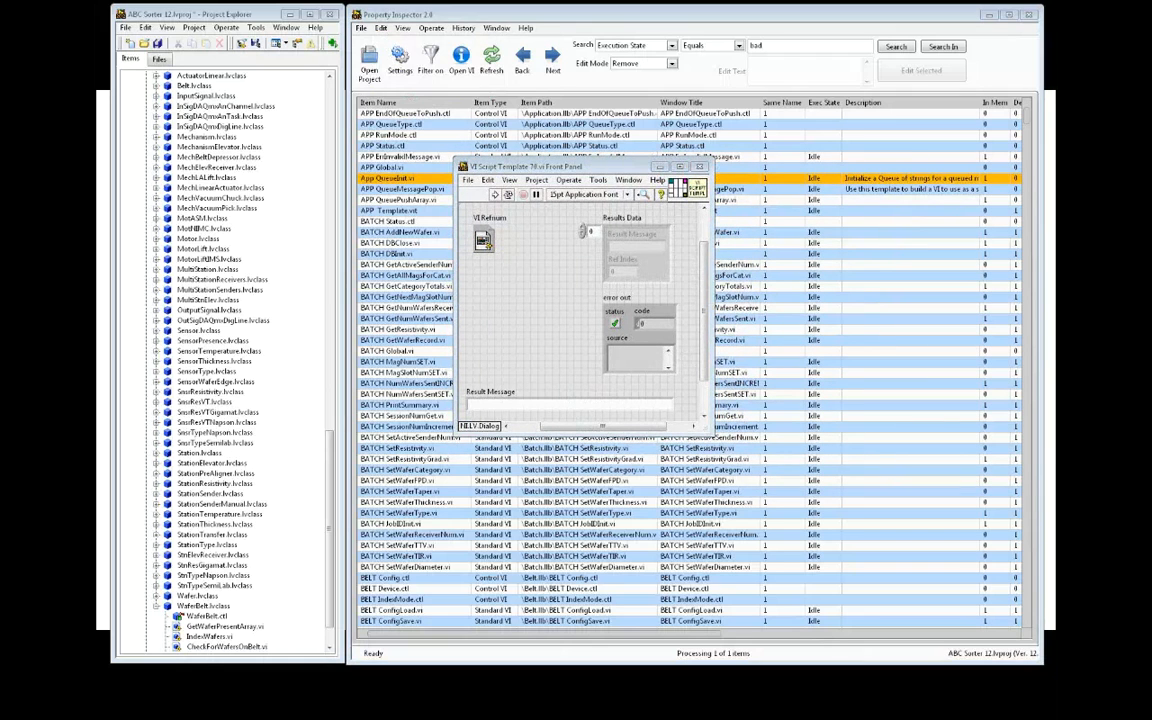
key("ctrl+e")
left_click_drag(906, 228, 596, 362)
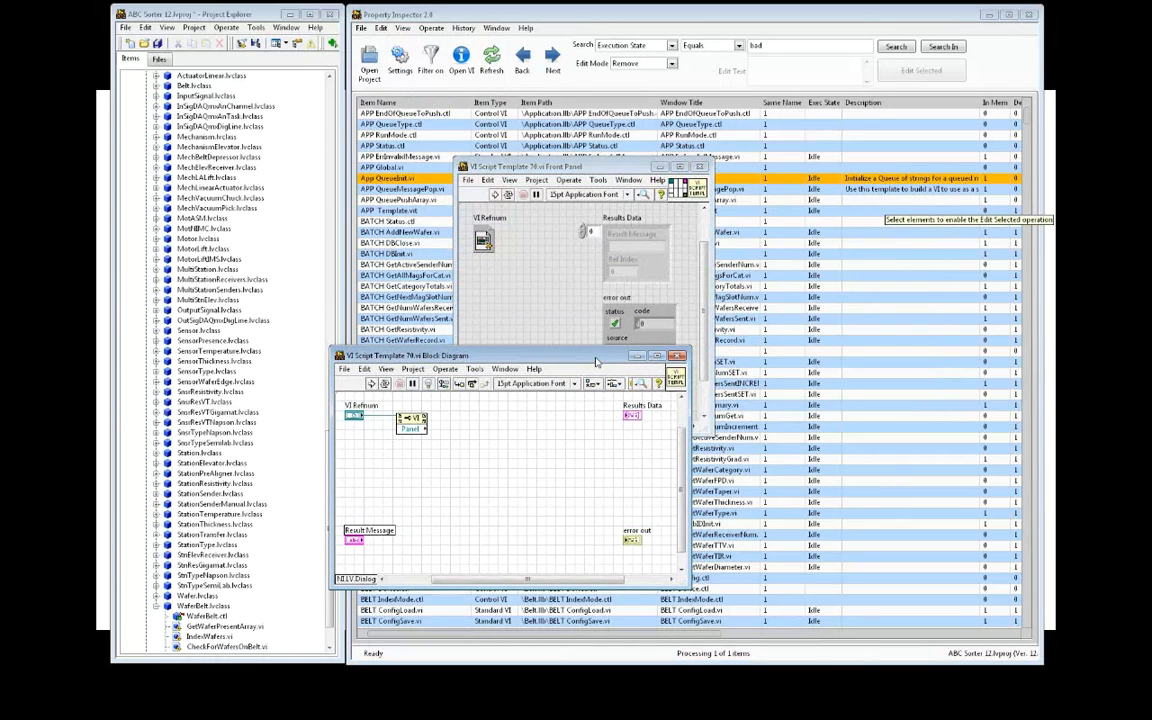
left_click_drag(596, 362, 676, 370)
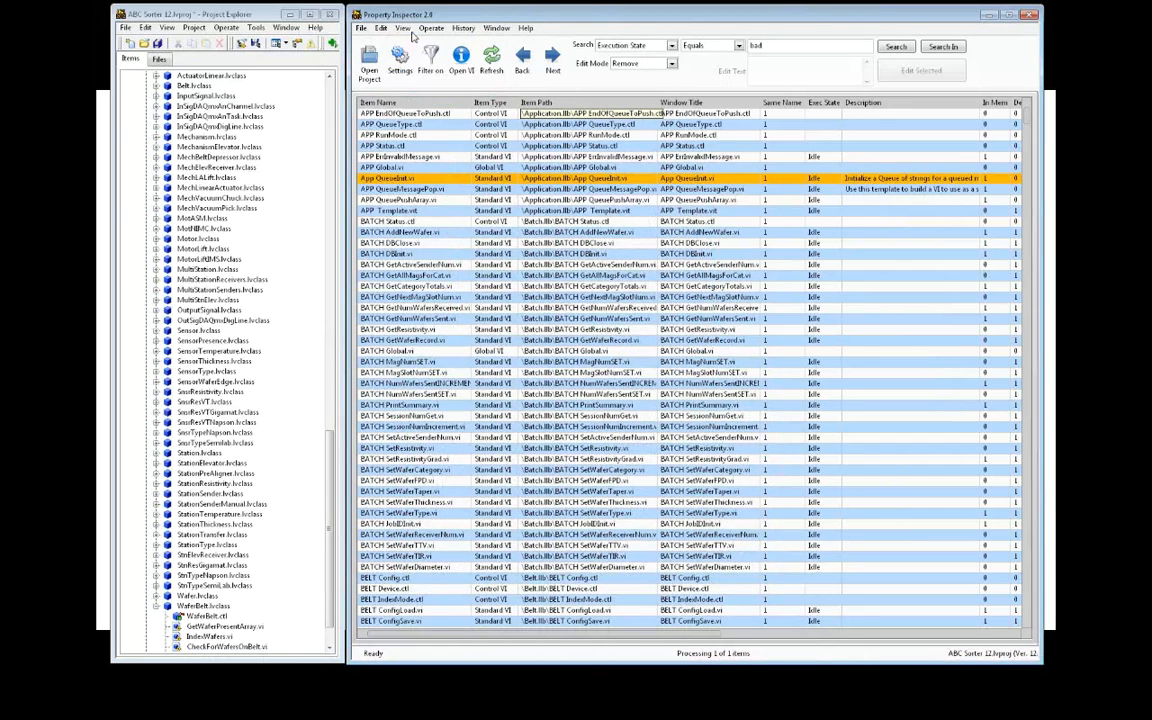
Choose Script Hide FP Controls.vi as the VI script file
left_click(381, 28)
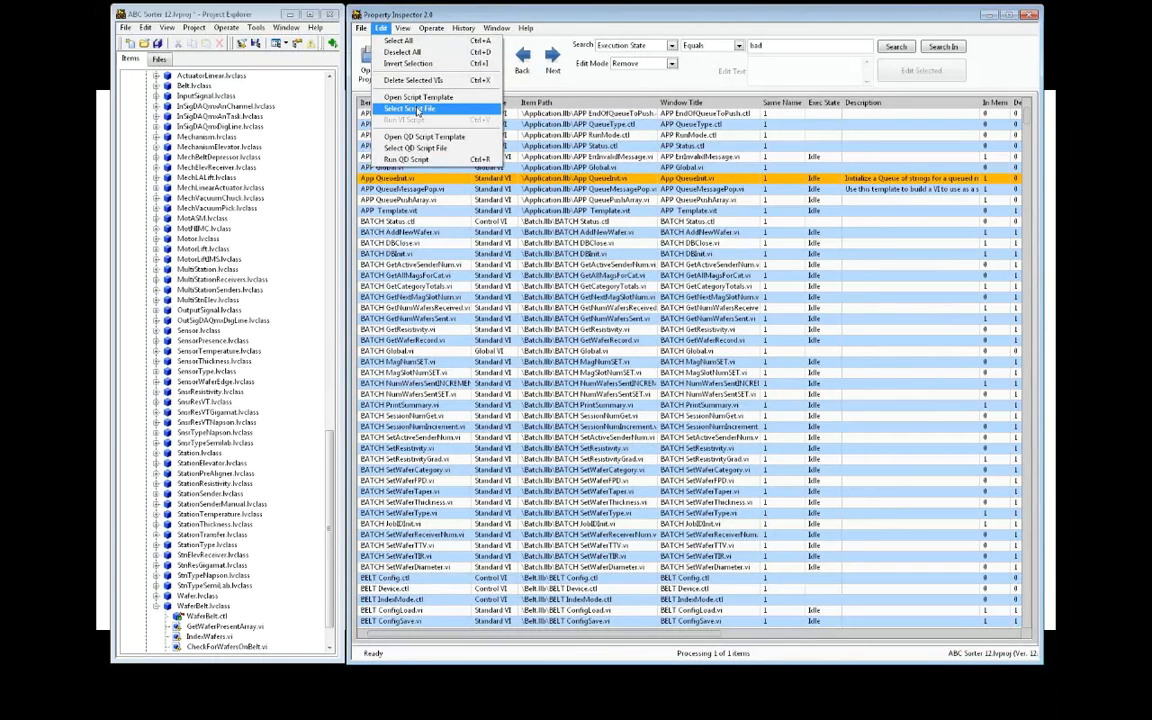
left_click(416, 109)
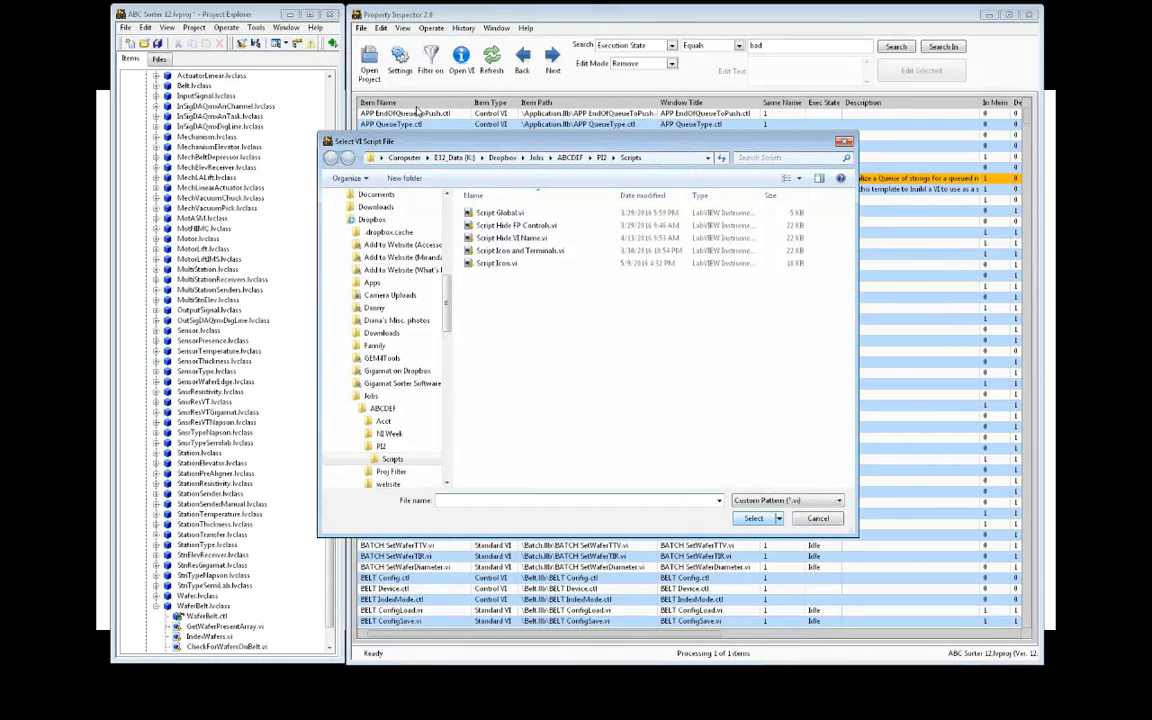
left_click(546, 225)
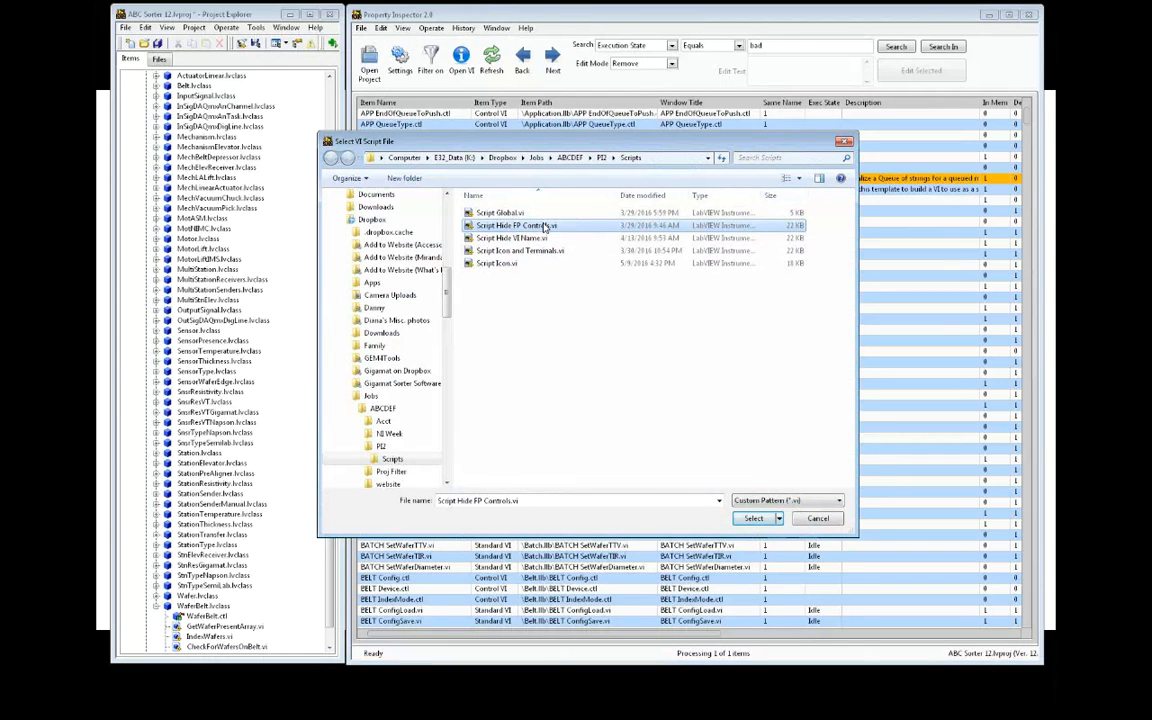
left_click(753, 519)
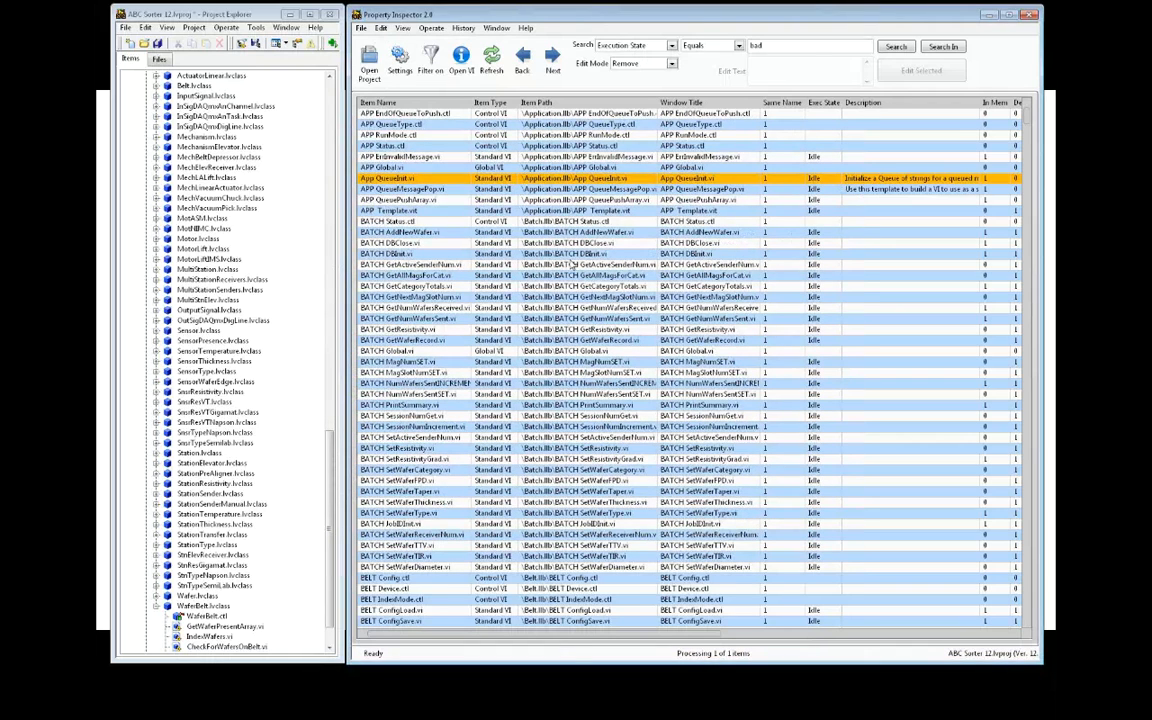
Run the VI script on App QueueInit.vi, open the VI to check it, then close it
left_click(381, 28)
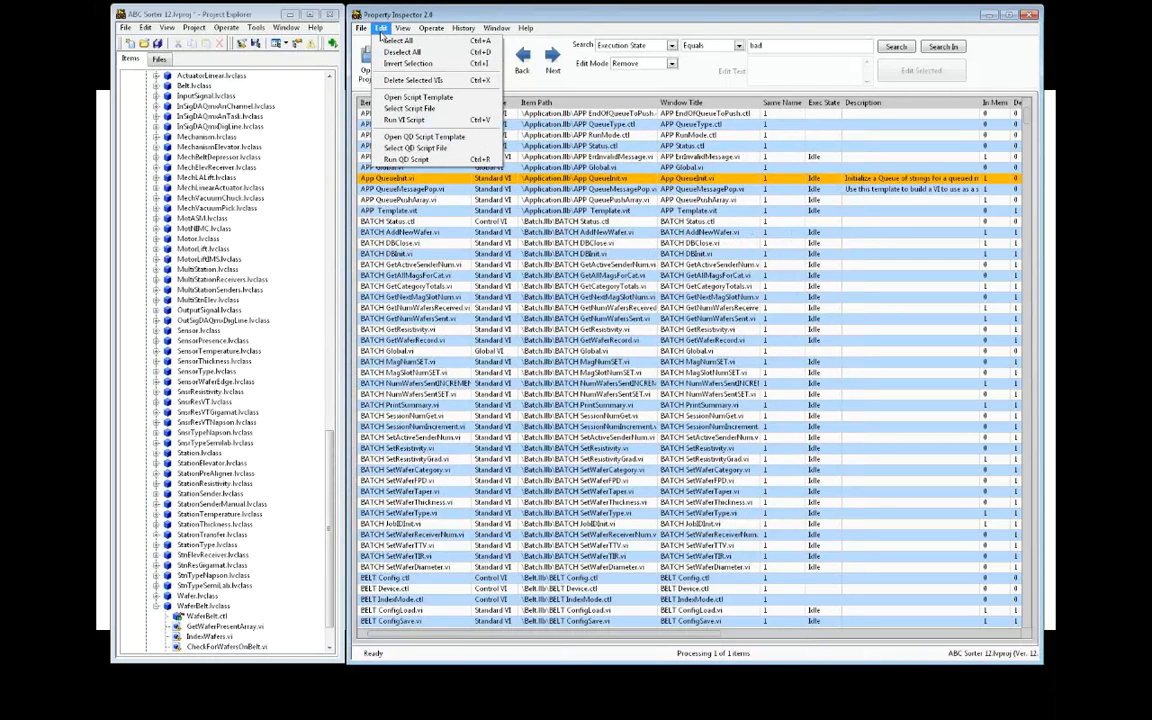
left_click(403, 119)
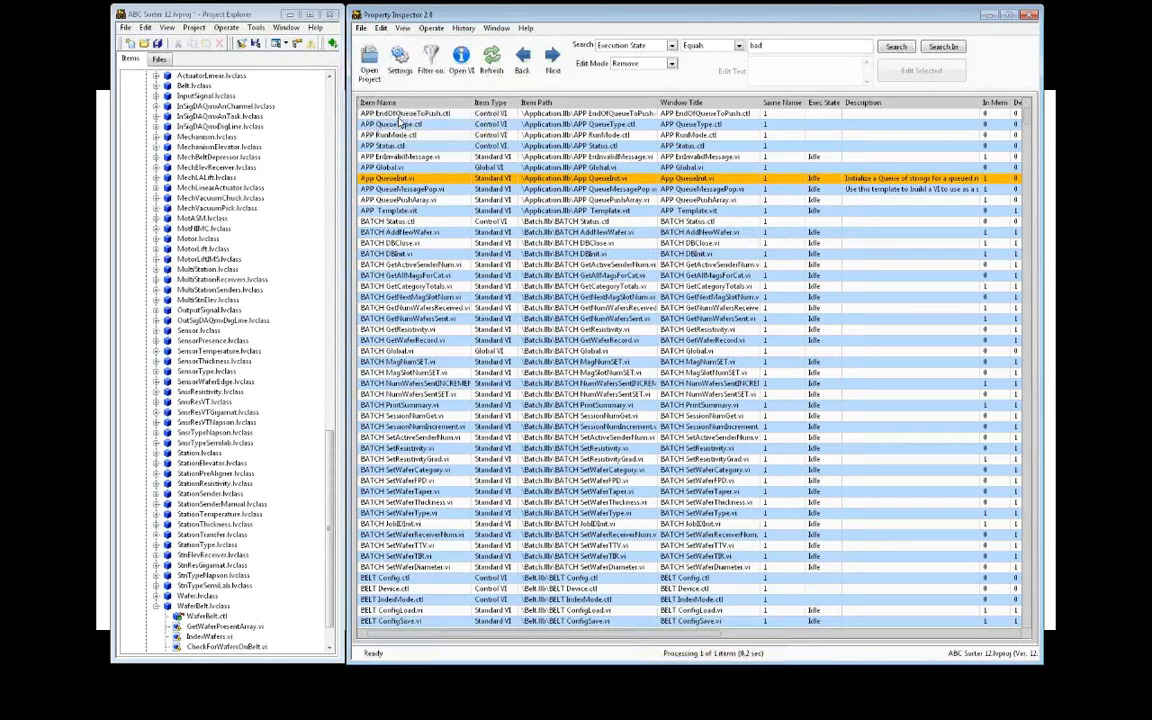
left_click(461, 56)
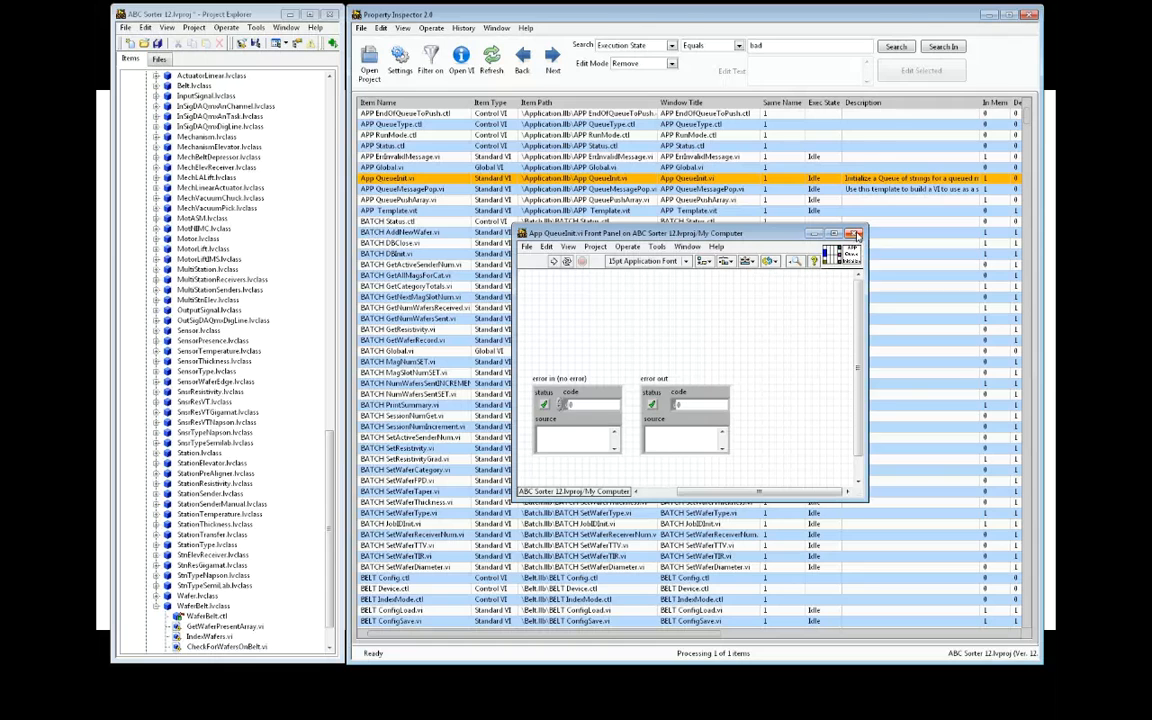
left_click(853, 234)
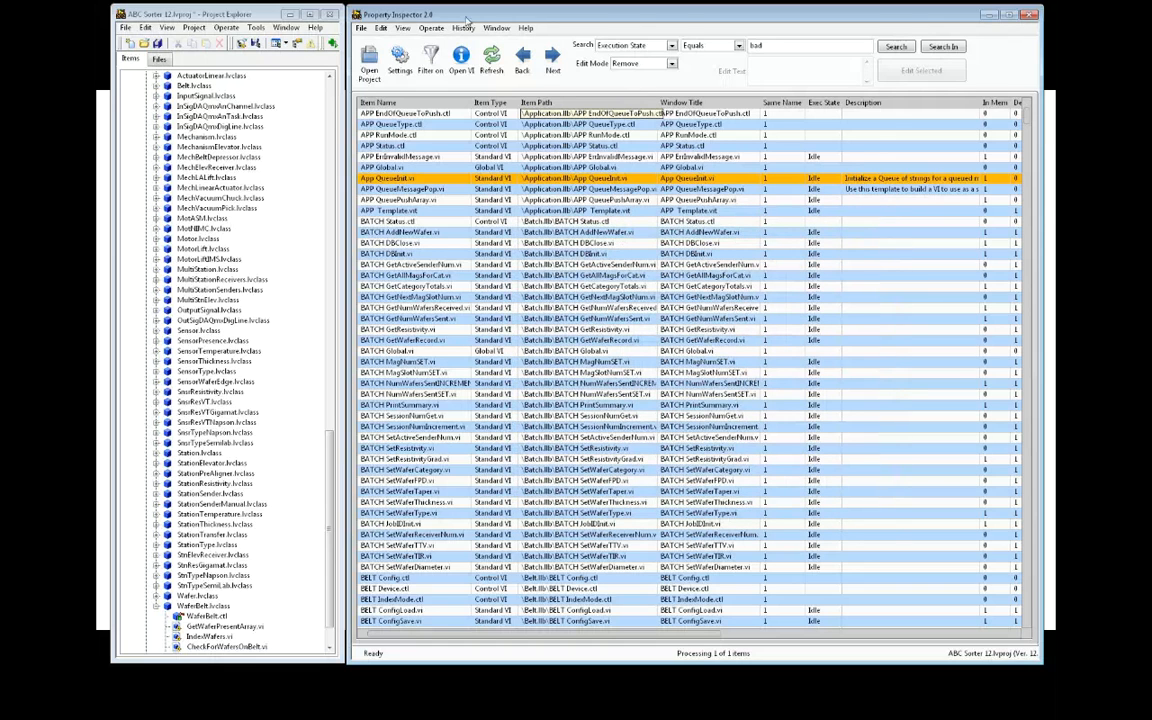
left_click(431, 29)
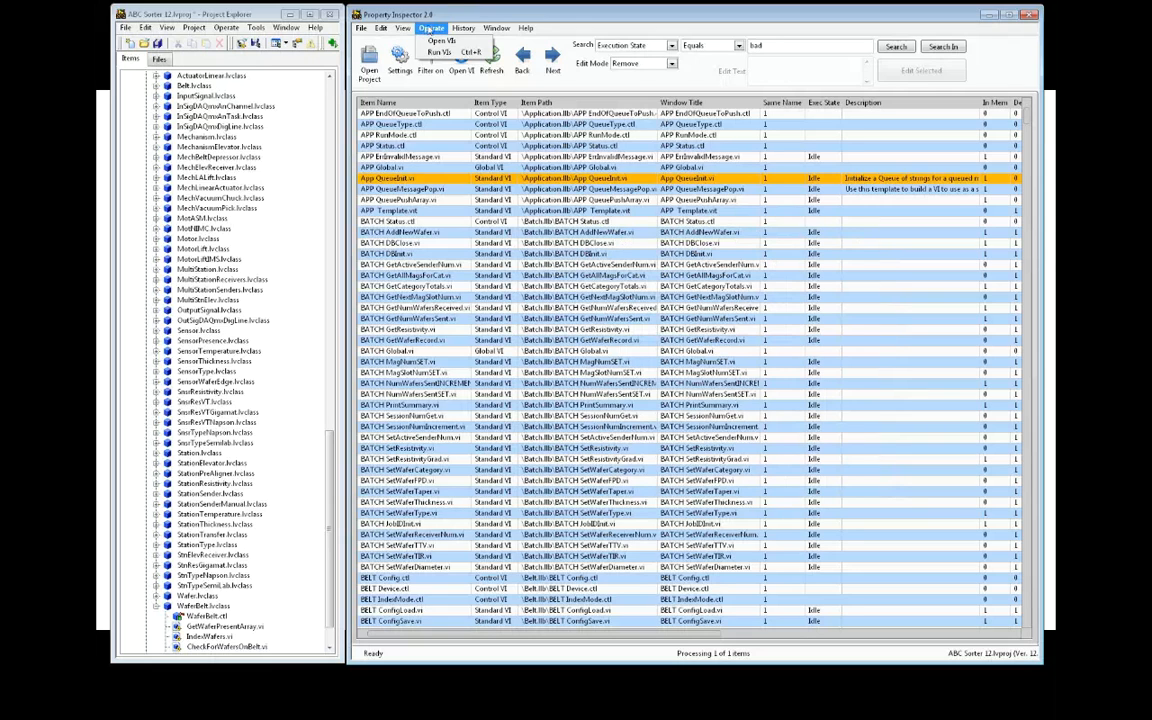
mouse_move(496, 30)
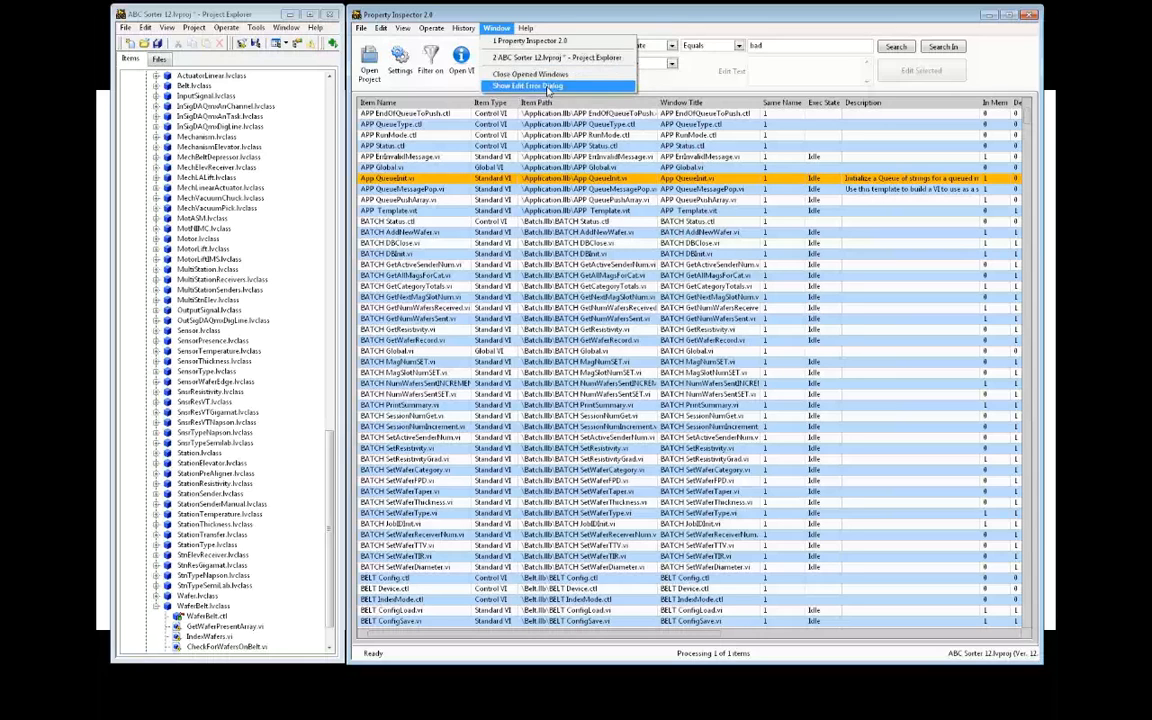
left_click(527, 85)
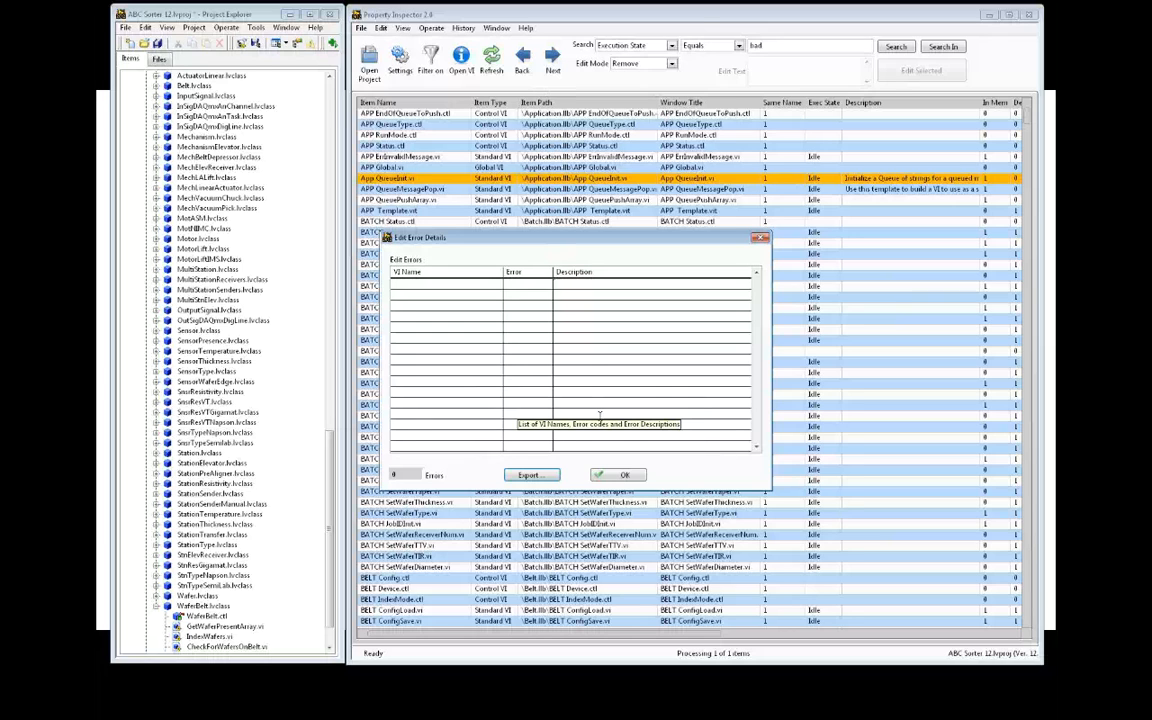
left_click(625, 476)
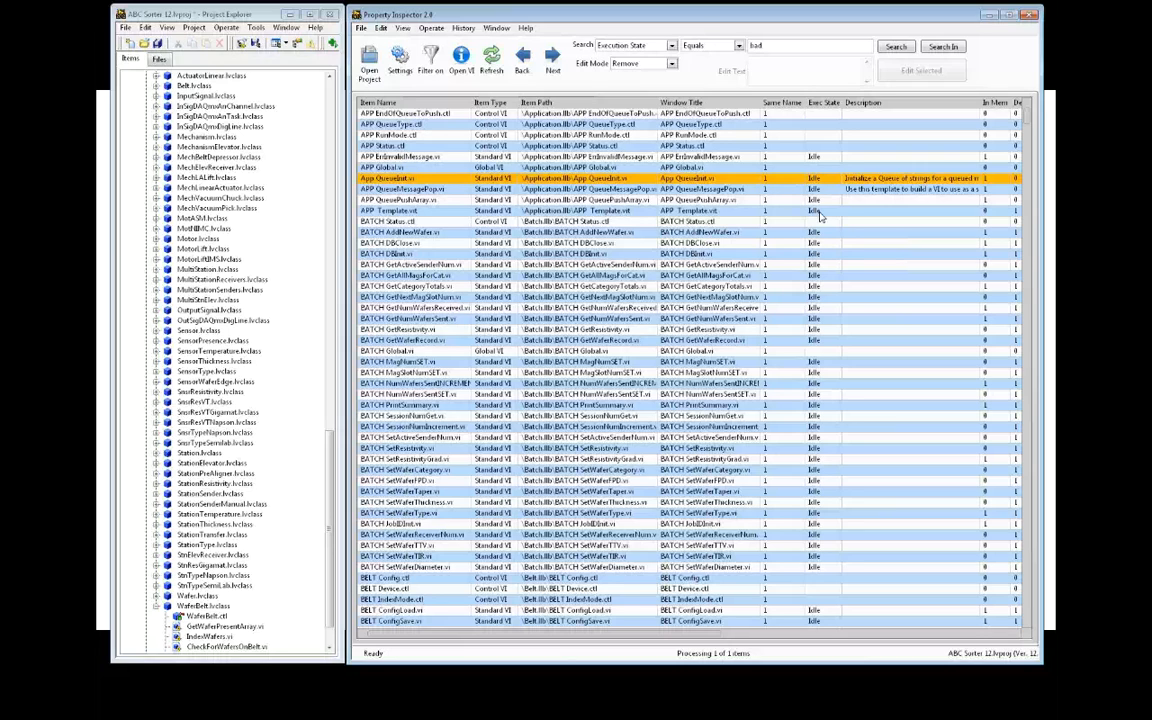
Open the File menu, then move across to the History menu of past searches
left_click(359, 29)
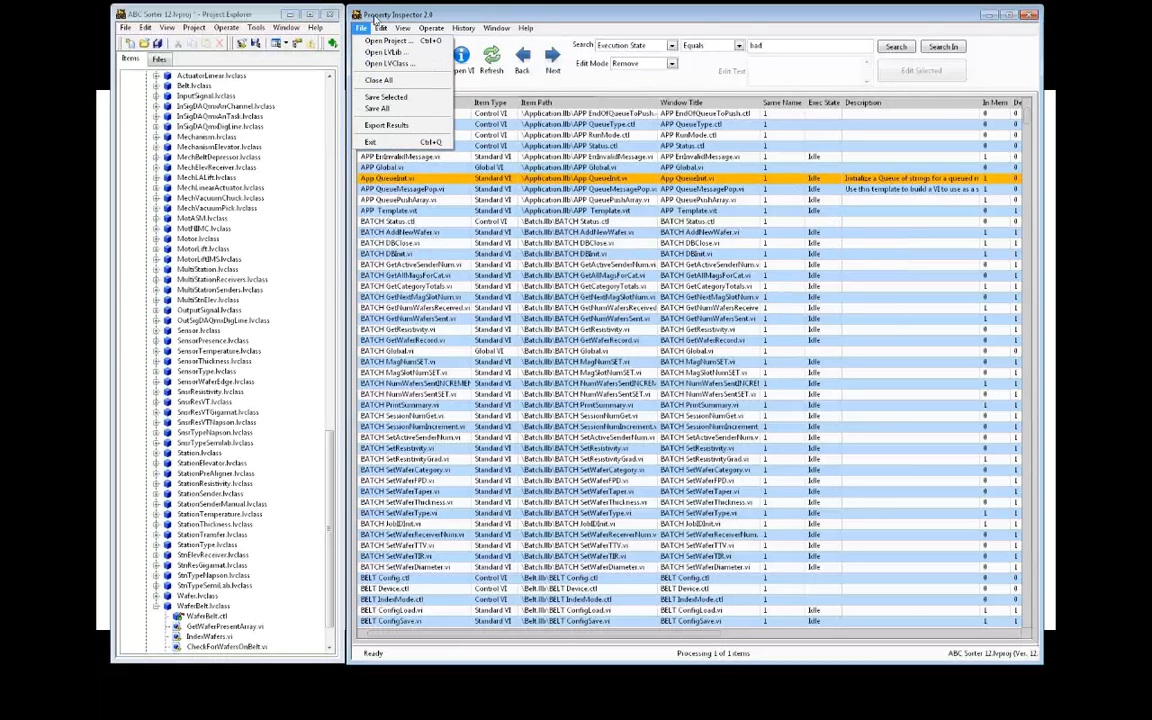
left_click(376, 19)
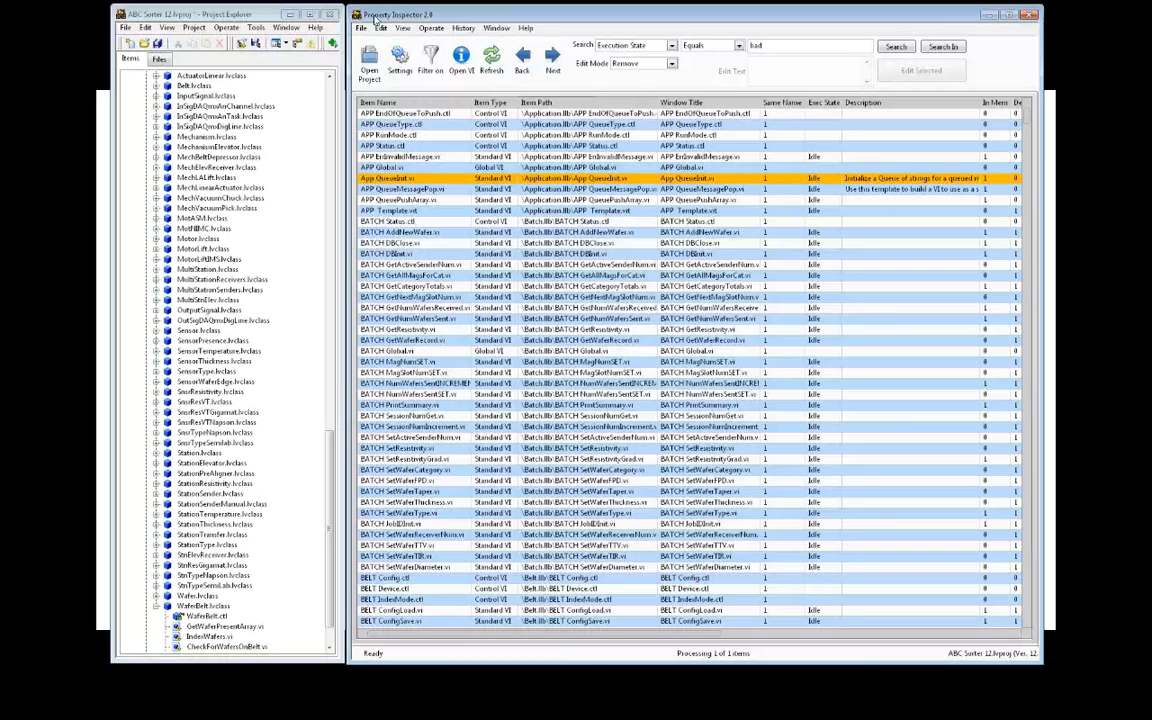
left_click(361, 28)
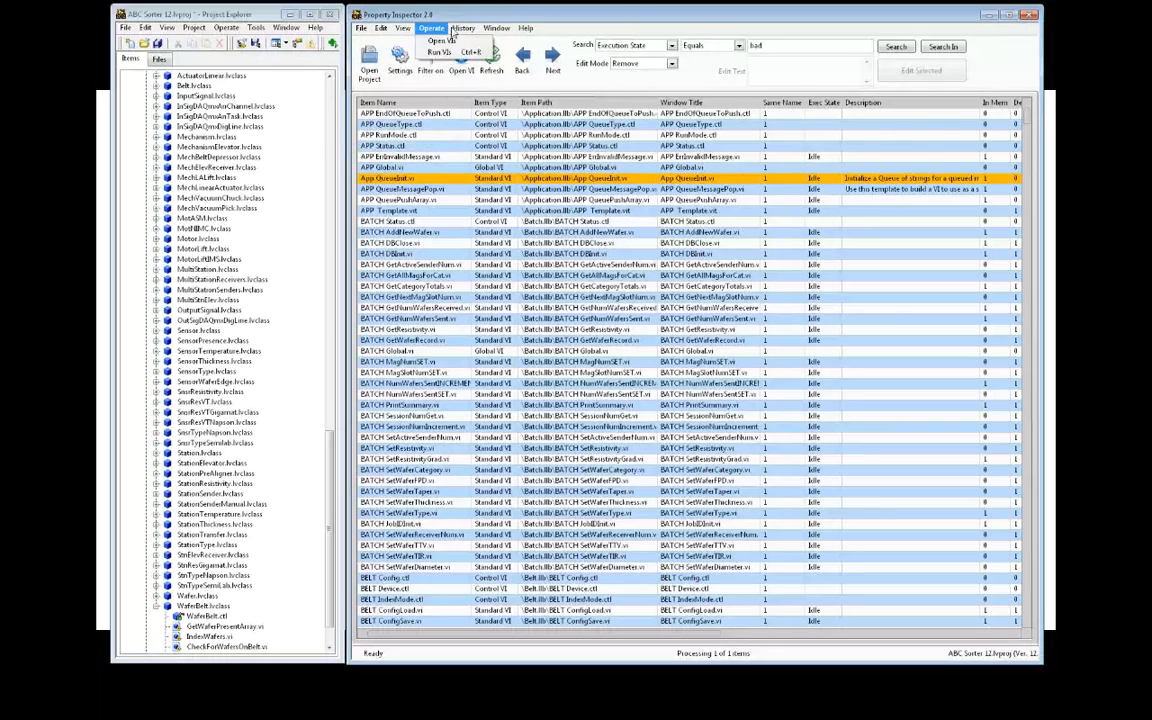
mouse_move(464, 29)
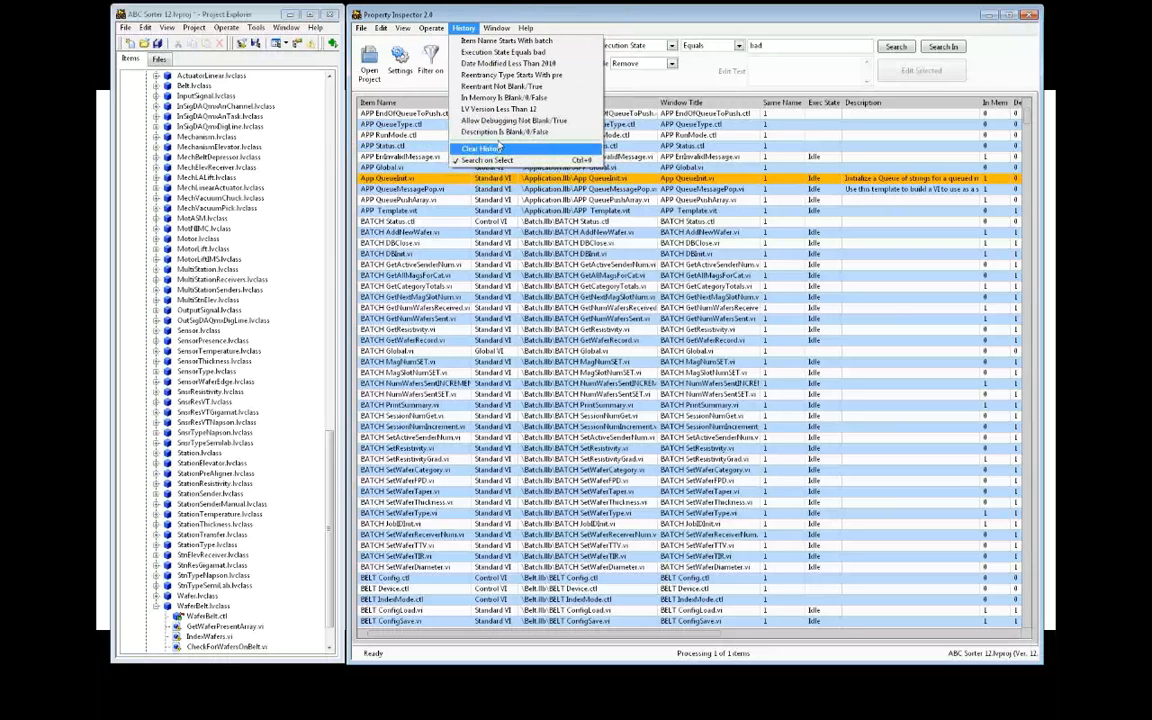
Rerun the Execution State Equals bad search from History and step through its 20 results
left_click(502, 52)
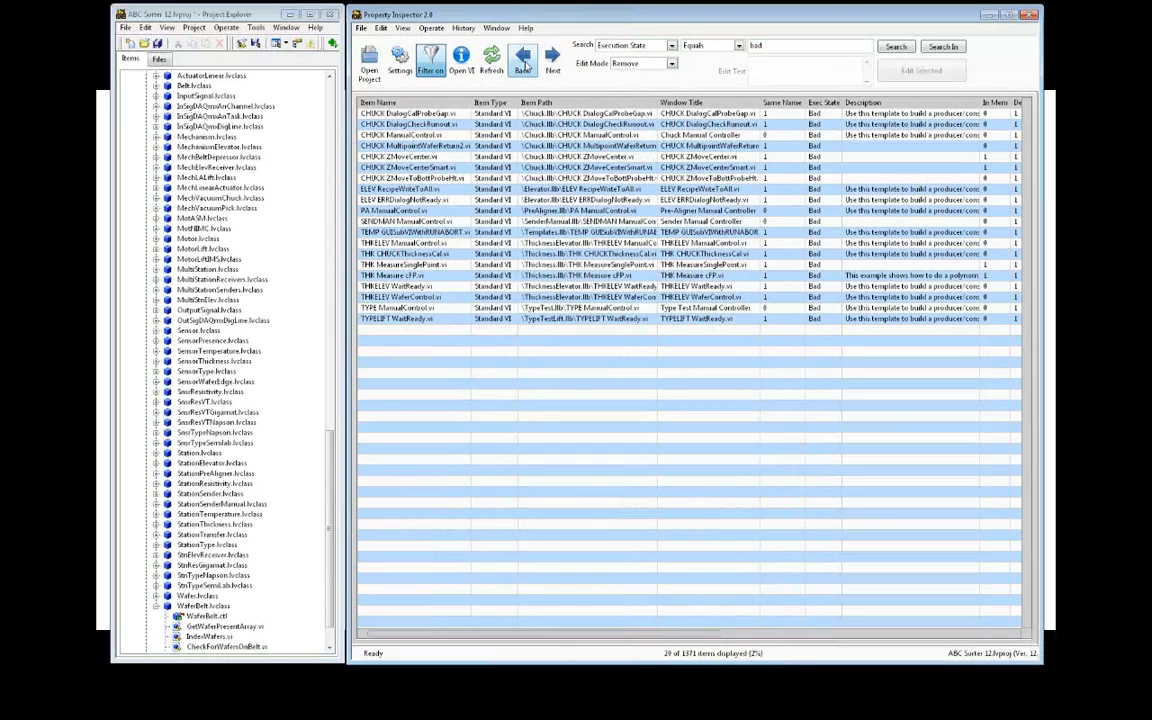
left_click(554, 68)
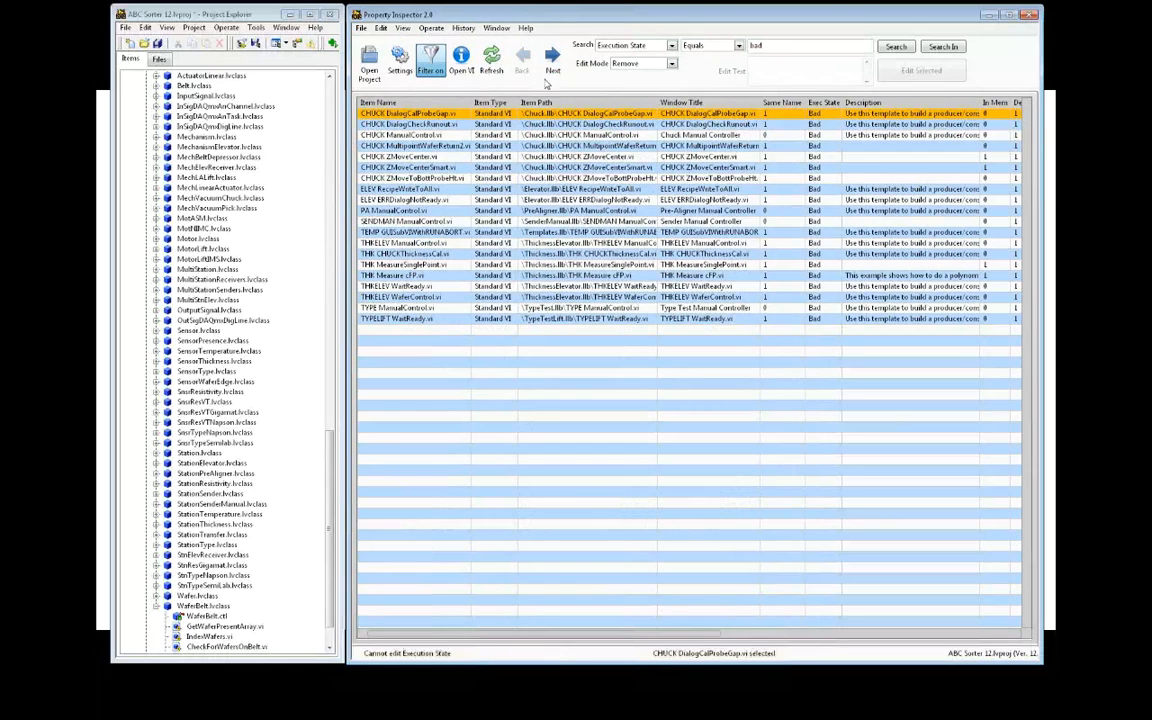
left_click(554, 68)
left_click(554, 68)
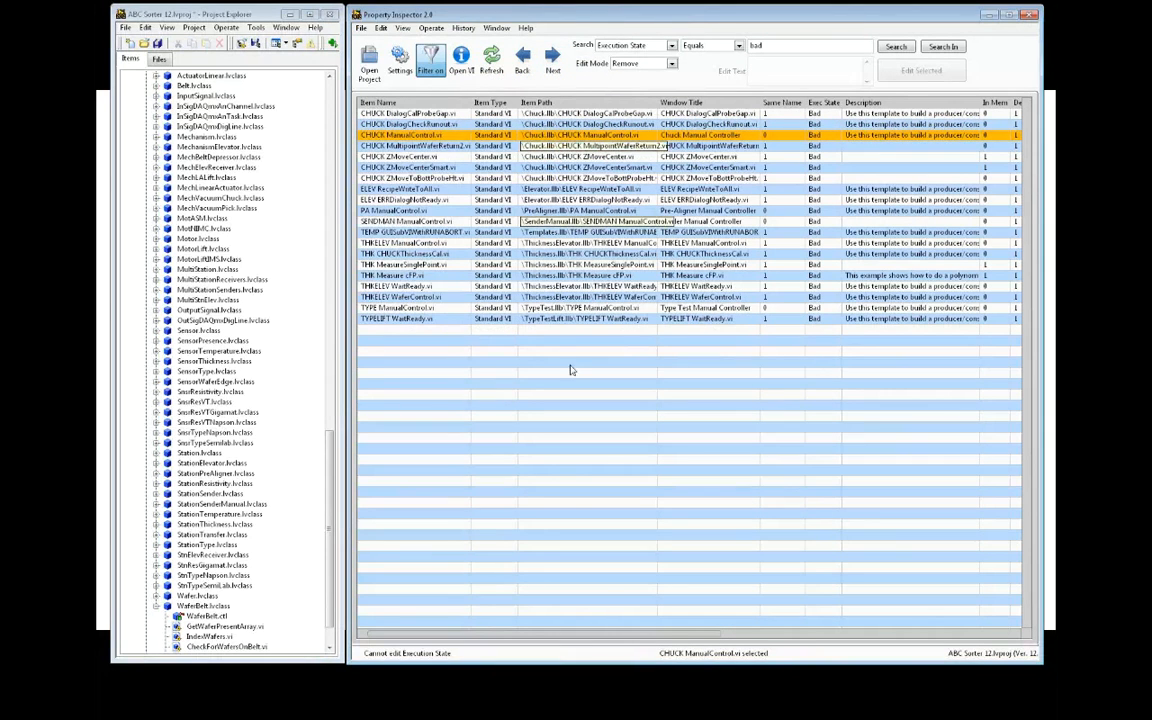
left_click_drag(663, 638, 771, 642)
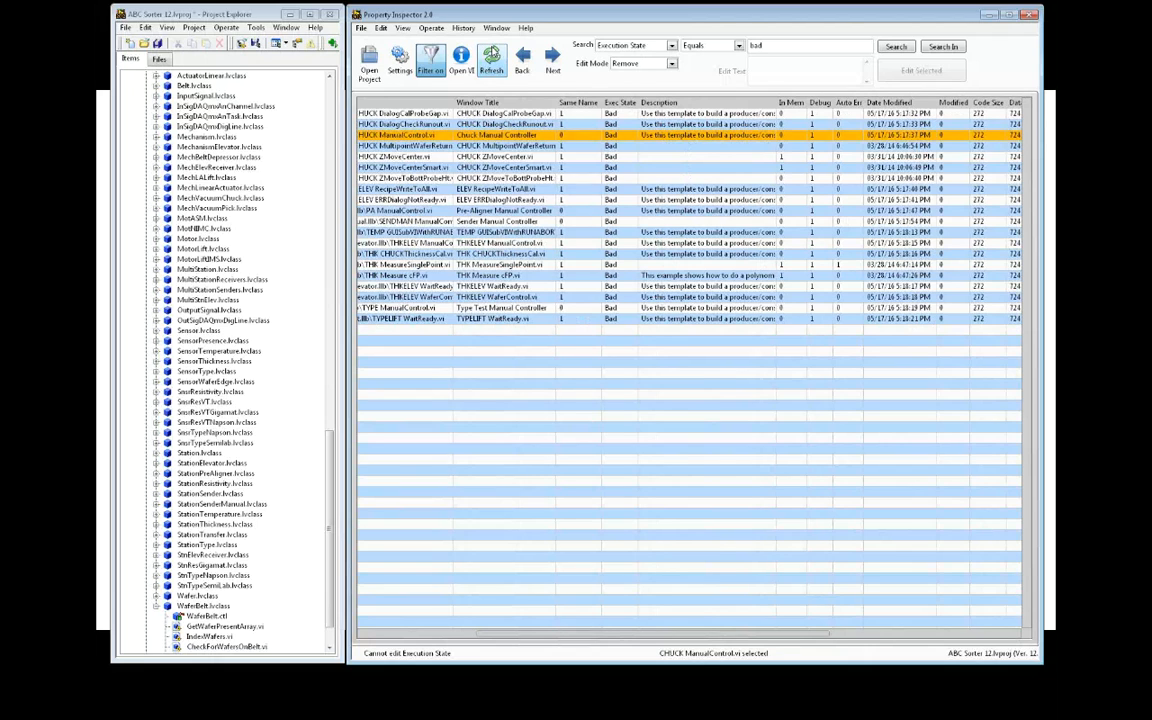
Refresh to list all 1371 items, then sort by LV Version and Revision descending
left_click(491, 58)
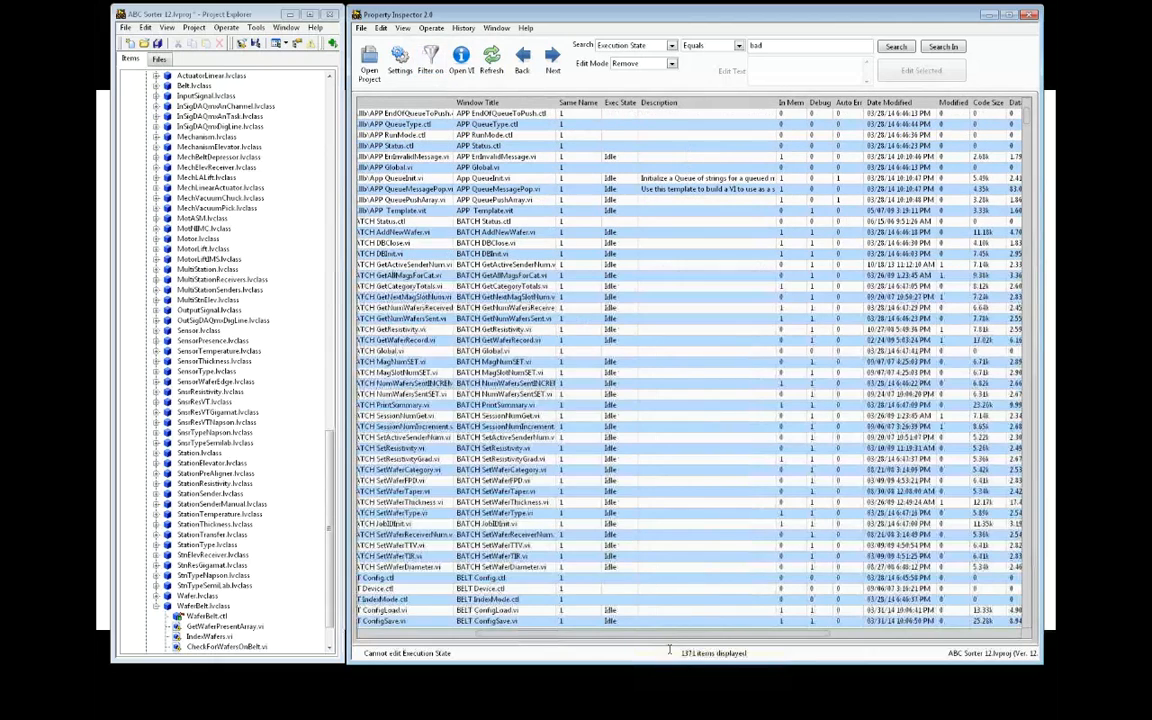
left_click_drag(697, 637, 794, 647)
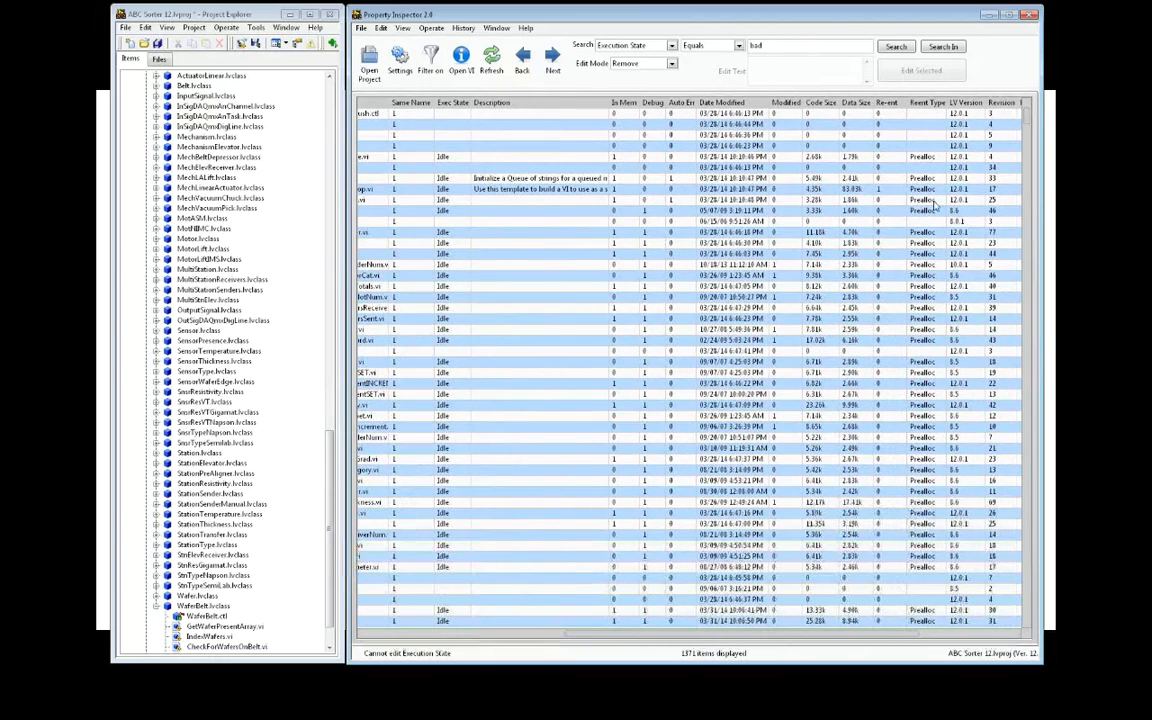
left_click(966, 104)
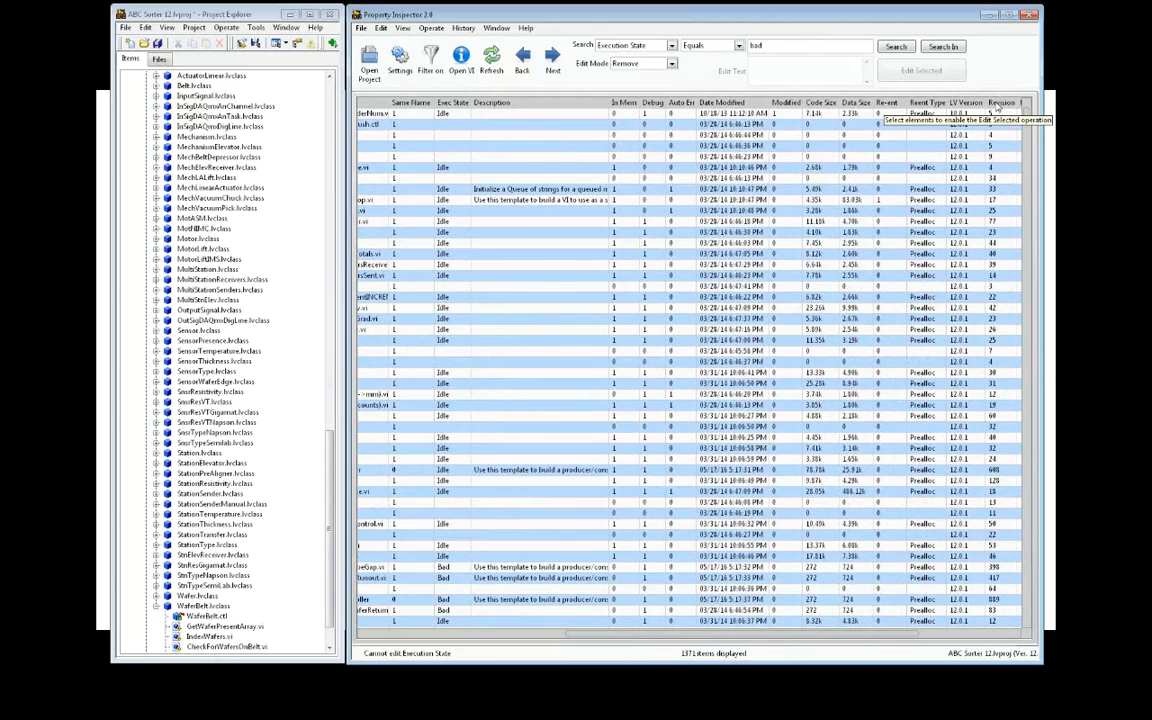
left_click(998, 104)
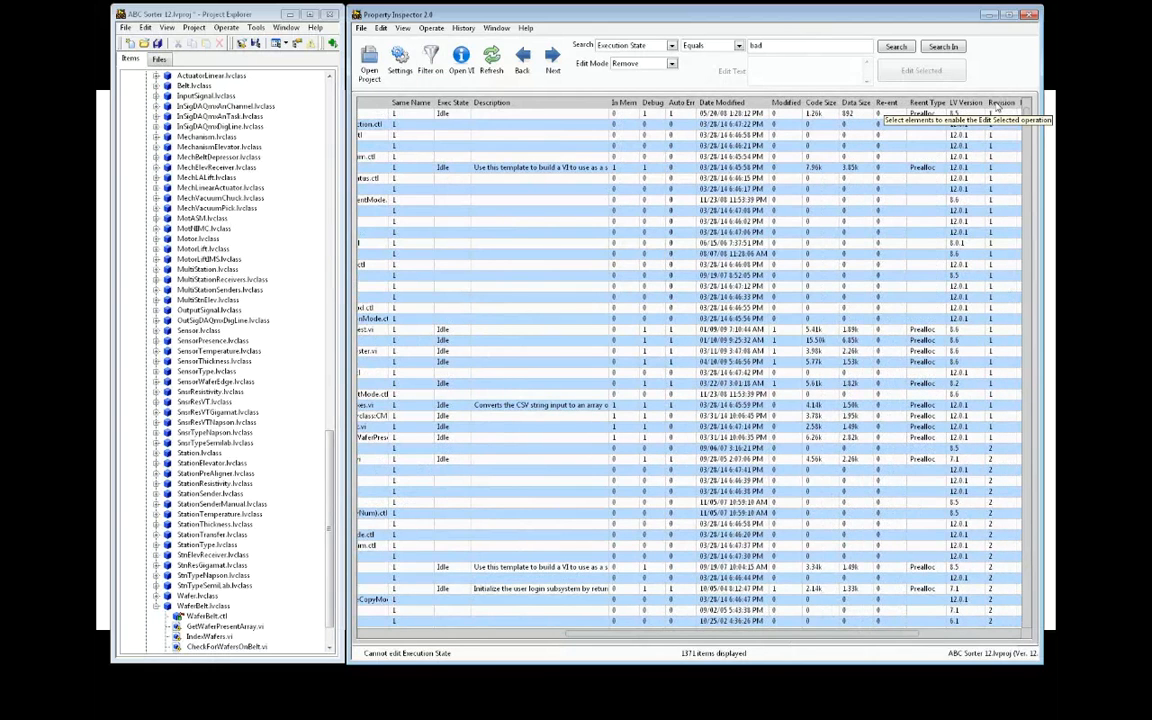
left_click(998, 104)
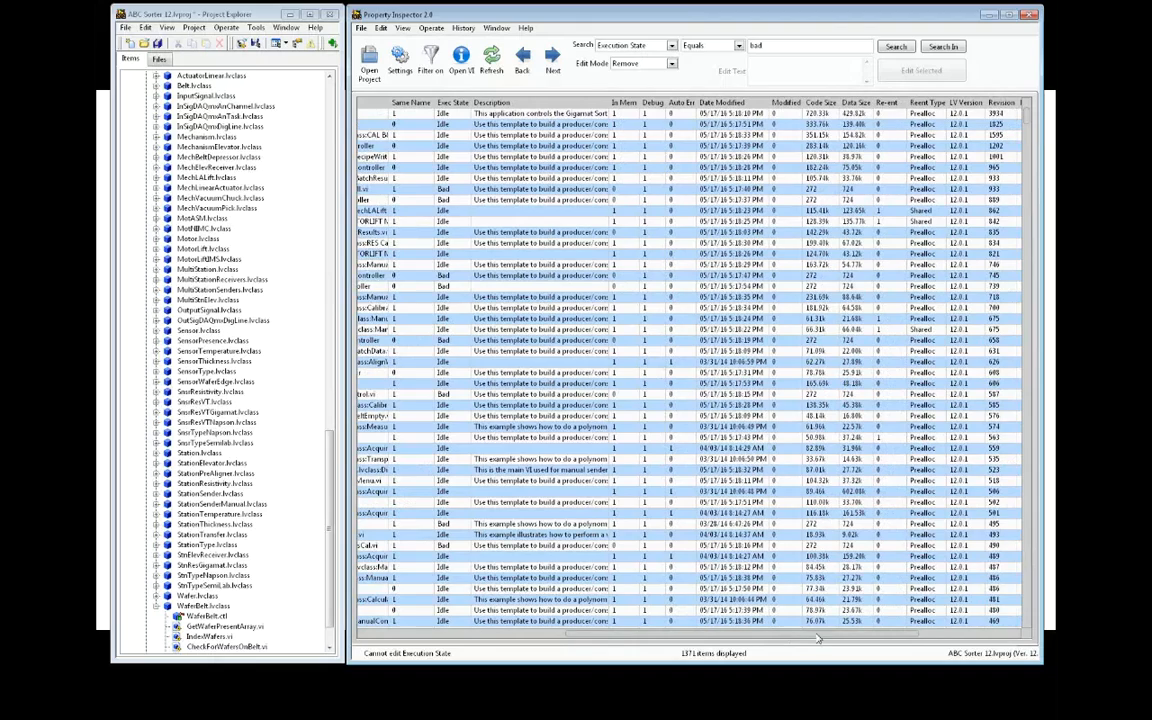
left_click_drag(803, 636, 905, 635)
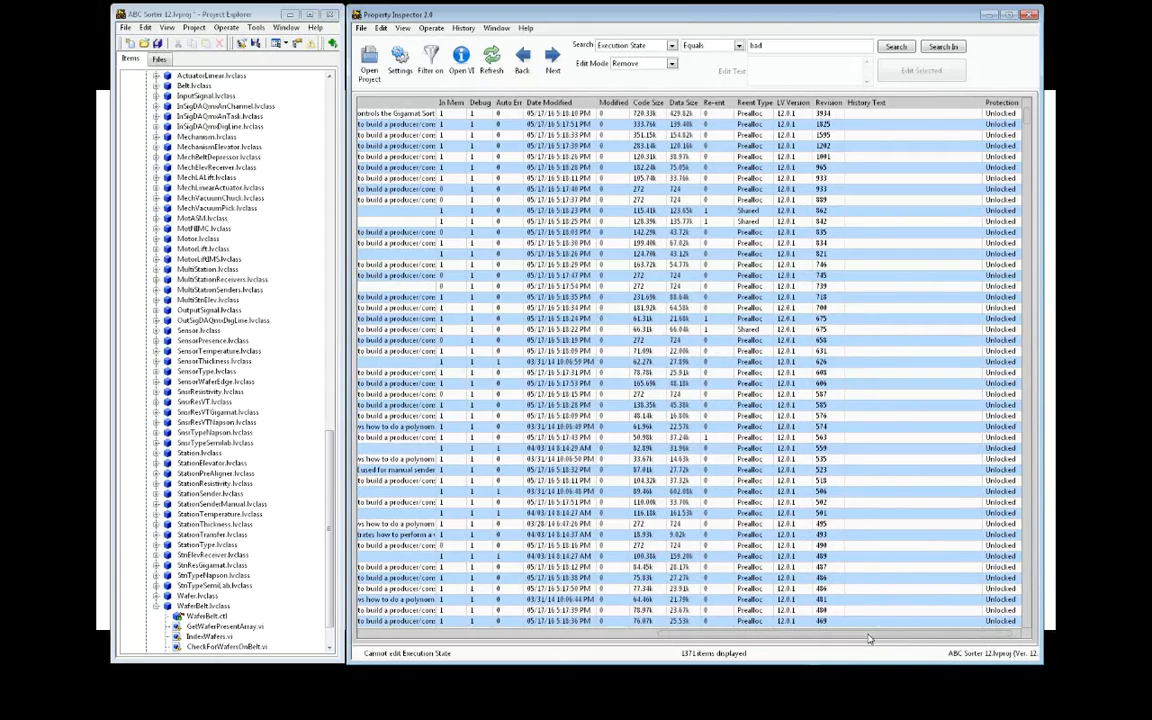
left_click_drag(868, 638, 526, 591)
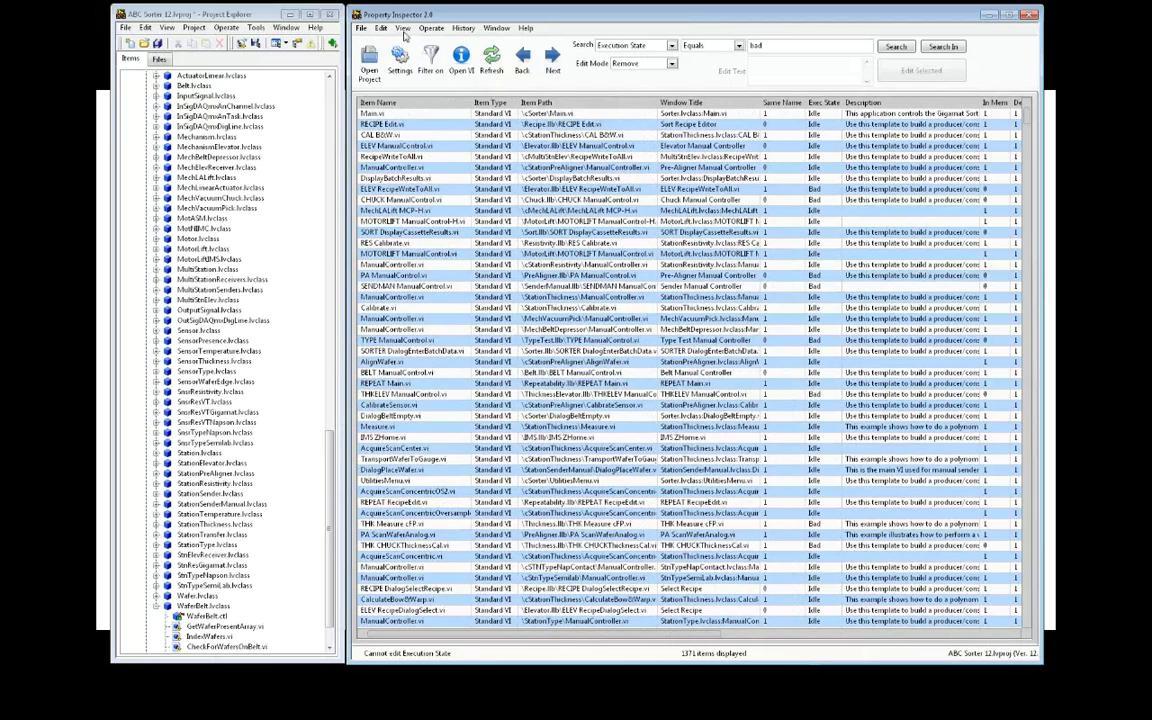
Set the list to Unsorted, ascending order and select App QueueInit.vi
left_click(403, 29)
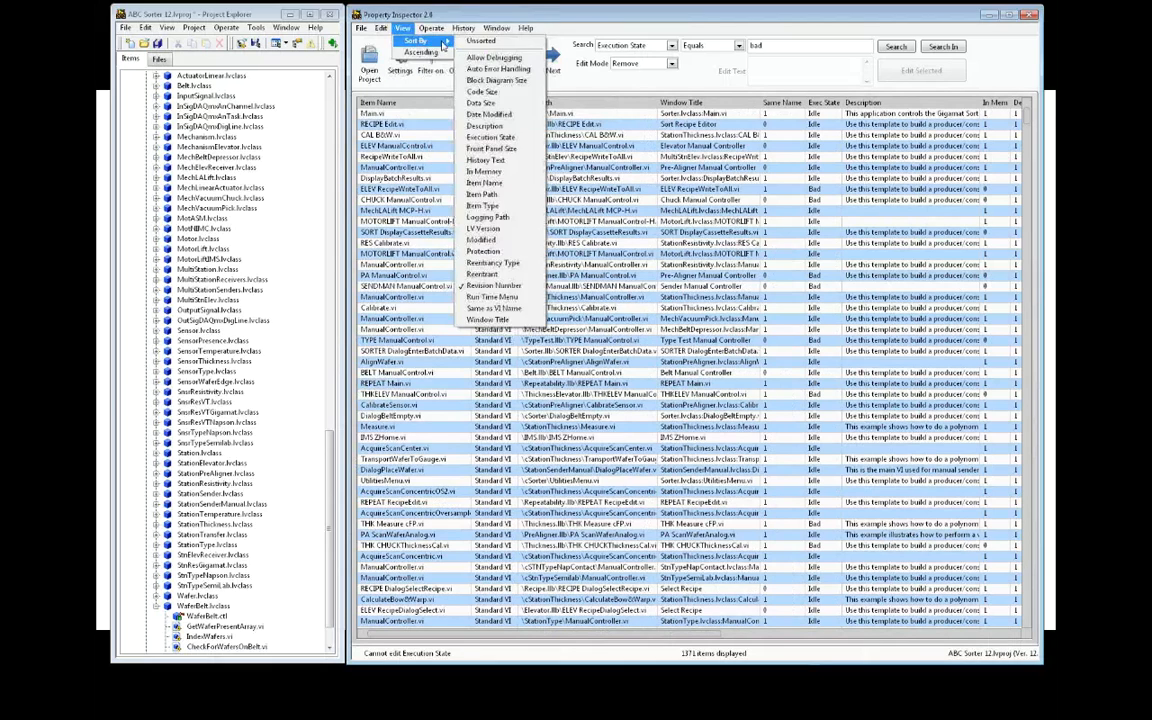
left_click(472, 41)
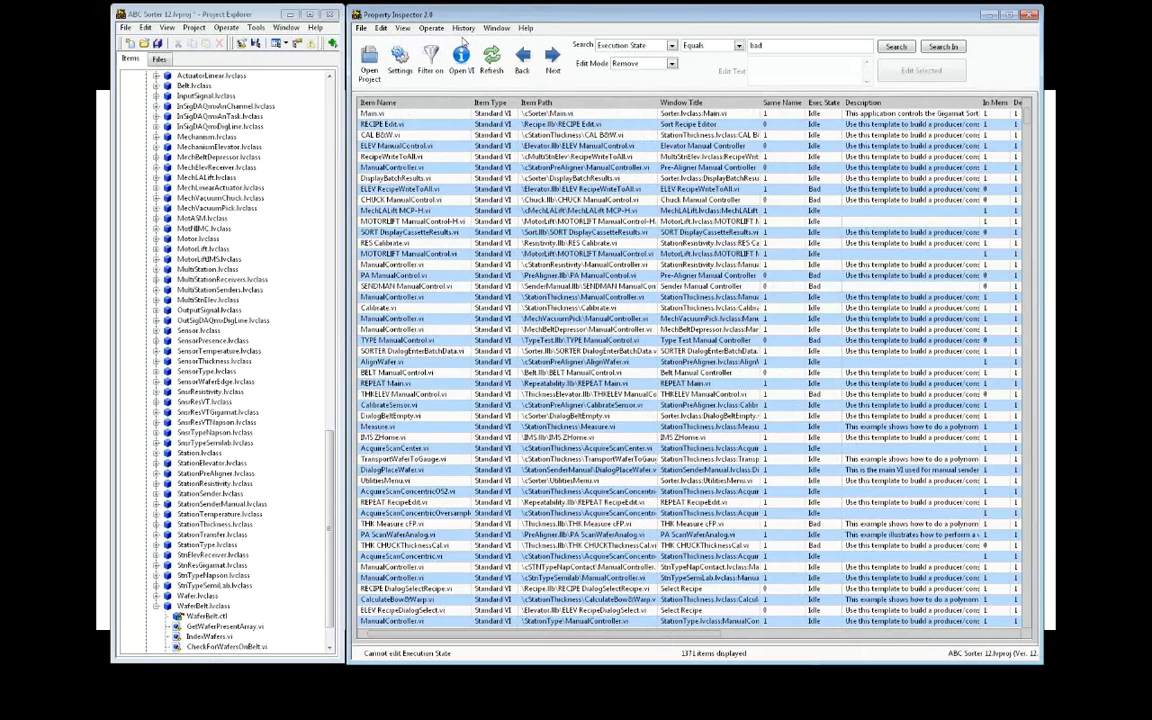
left_click(403, 29)
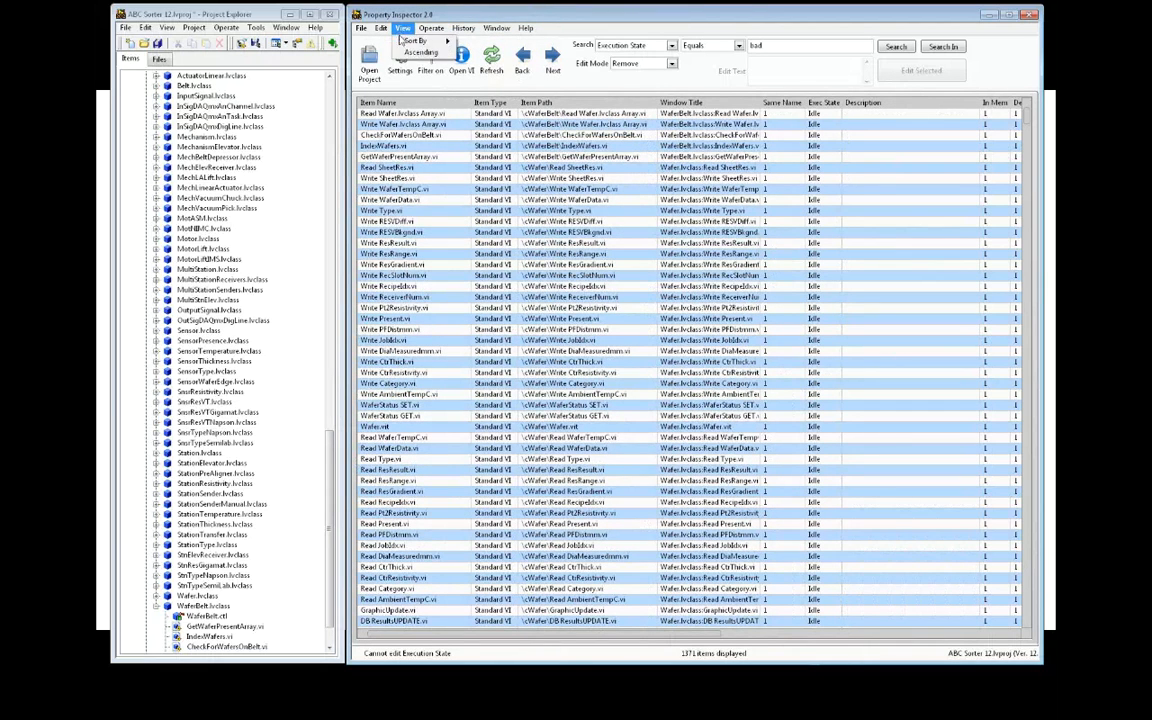
left_click(411, 52)
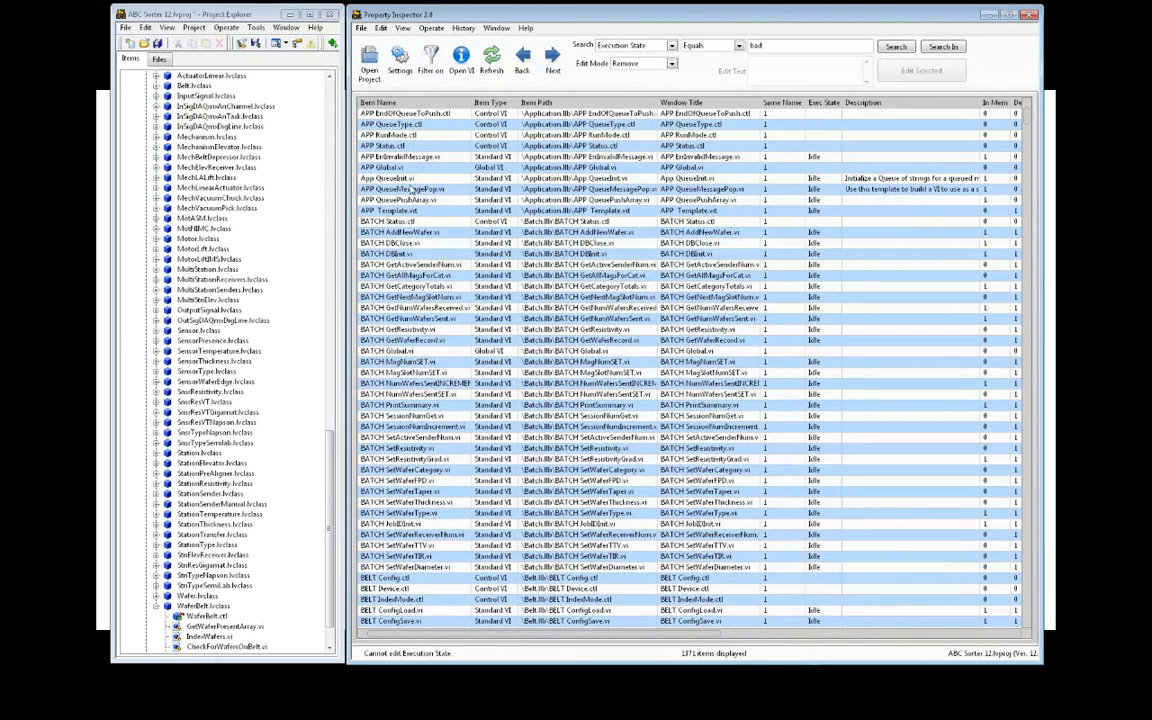
left_click(410, 179)
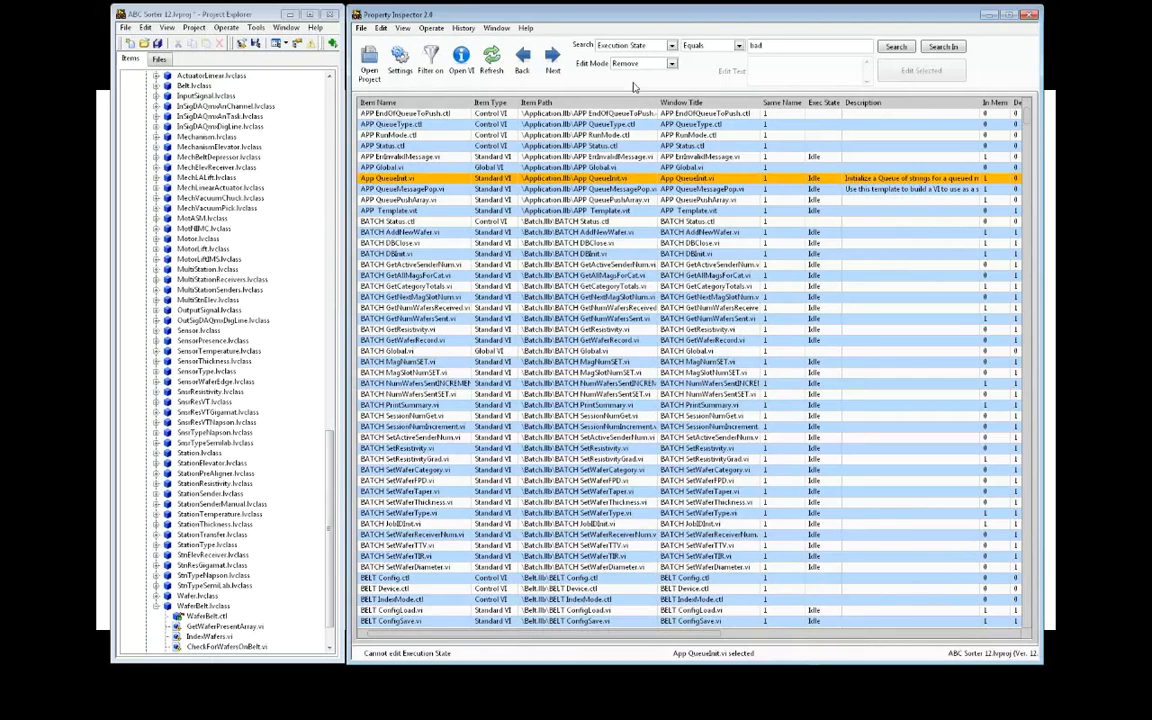
Password-protect App QueueInit.vi by replacing its Protection property with a new password
left_click(636, 46)
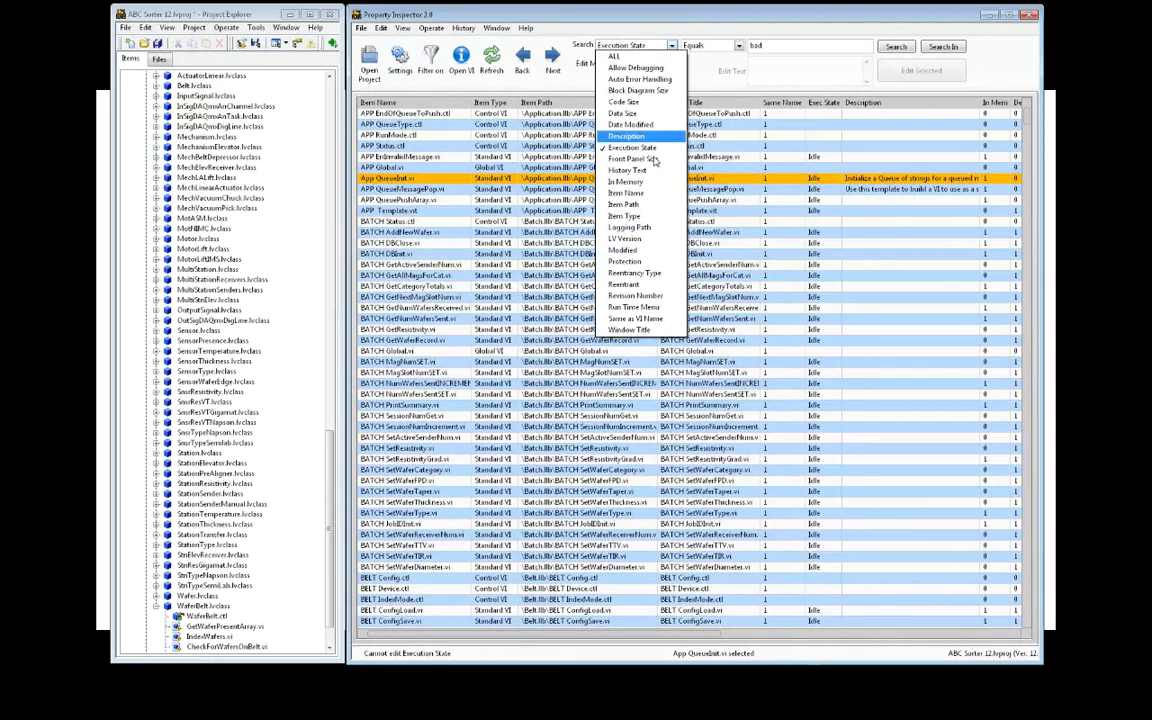
left_click(624, 261)
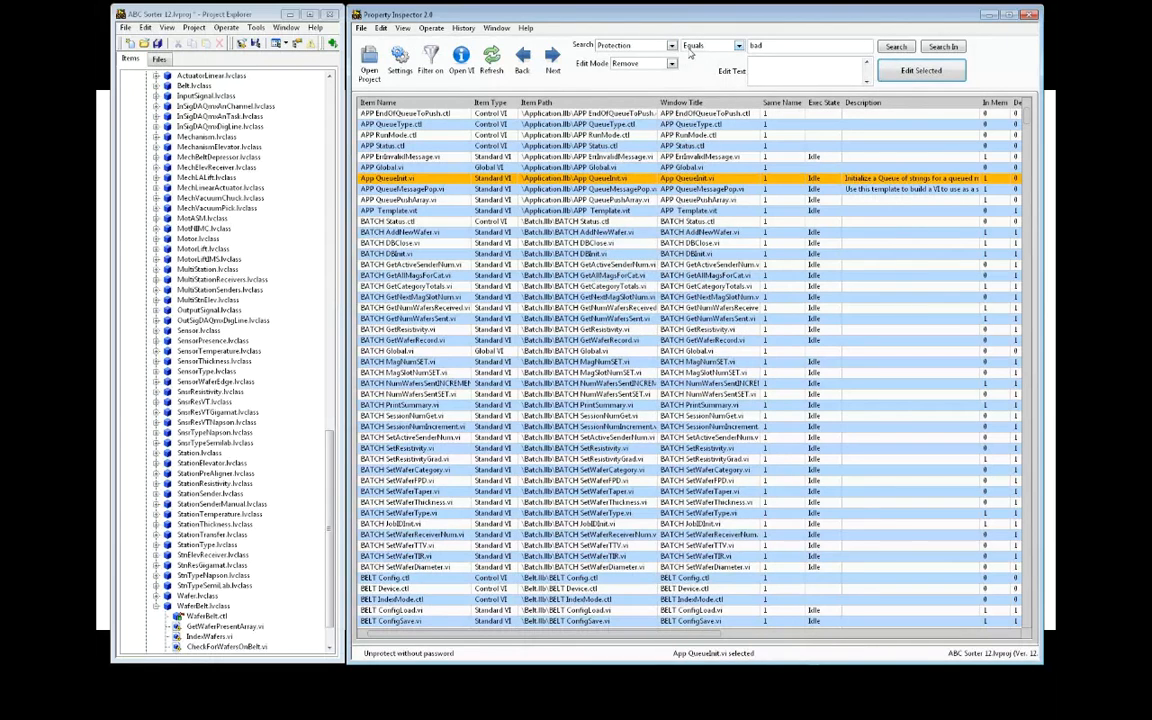
left_click(598, 63)
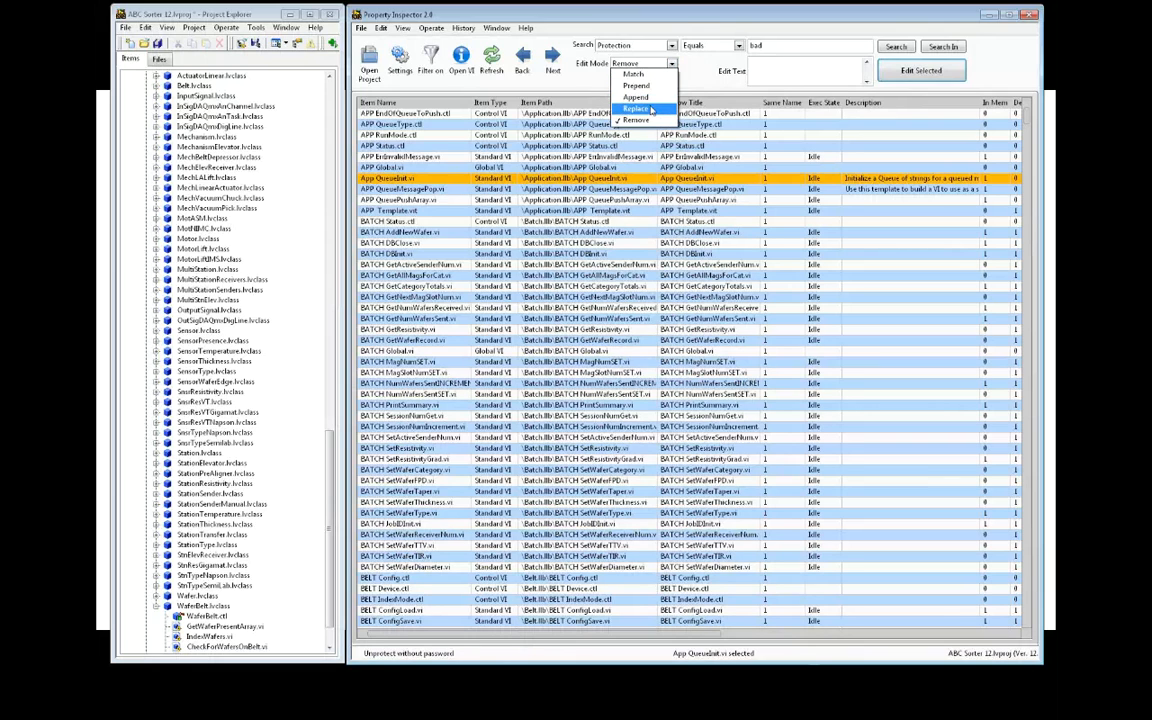
left_click(652, 109)
left_click(767, 71)
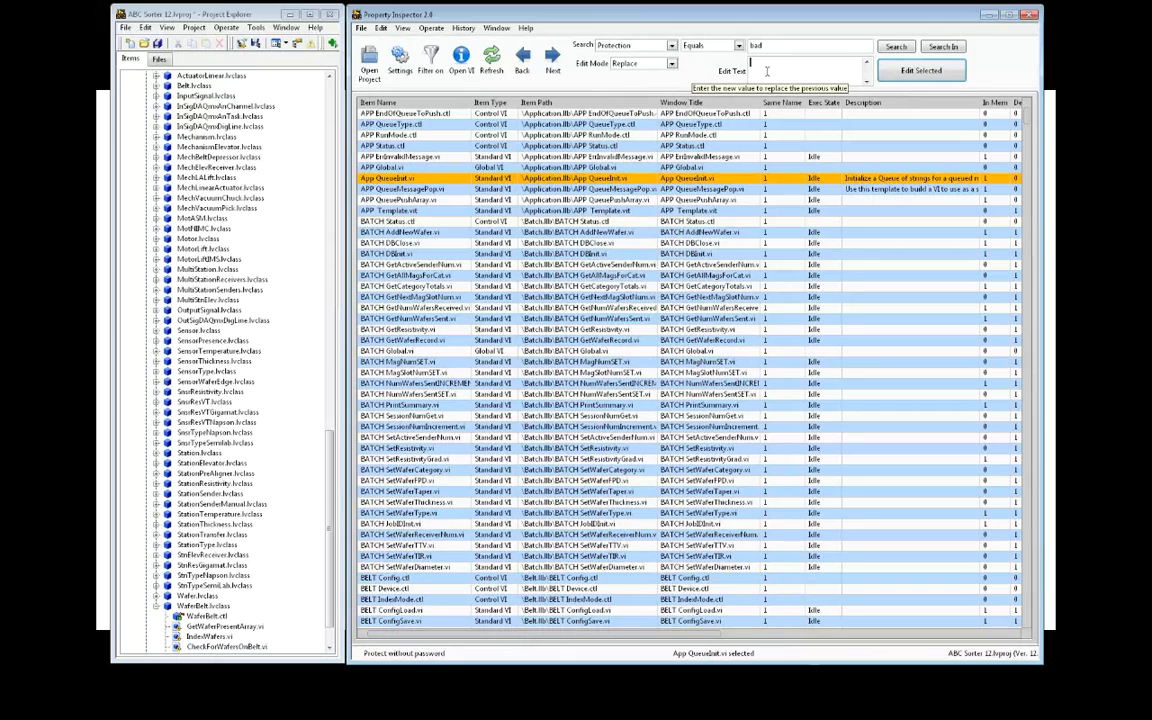
type("CLA")
left_click(925, 77)
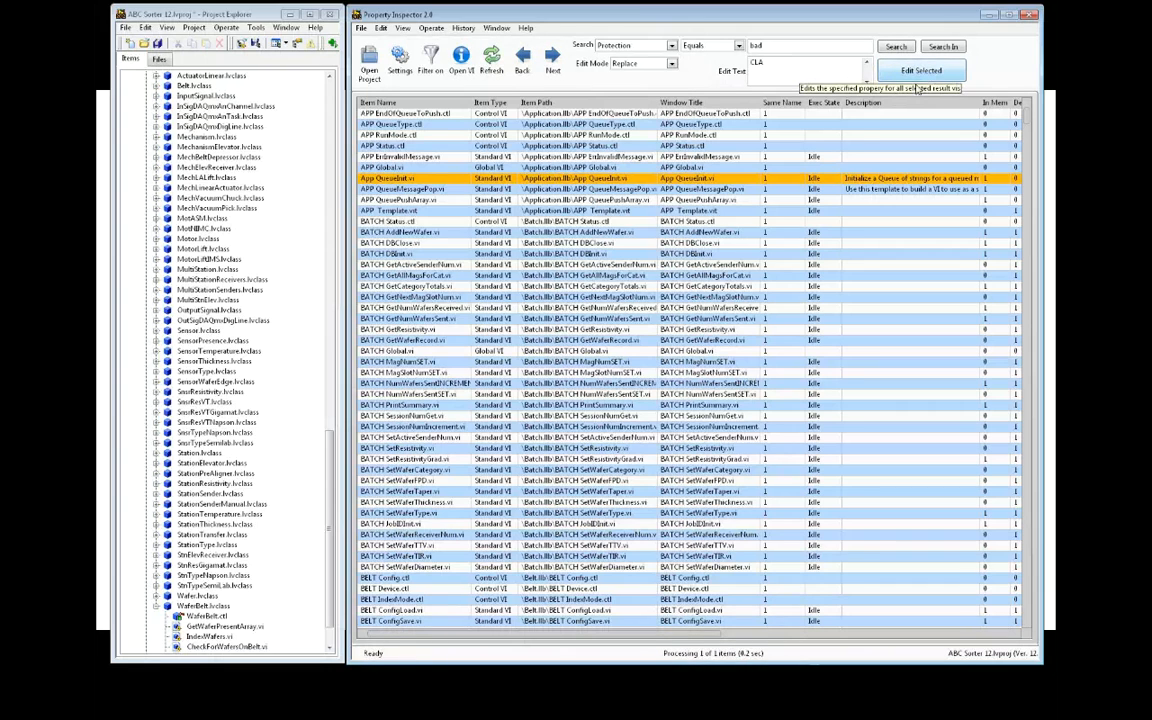
Open App QueueInit.vi to confirm it asks for the password, cancel the prompt, and close it
left_click(463, 64)
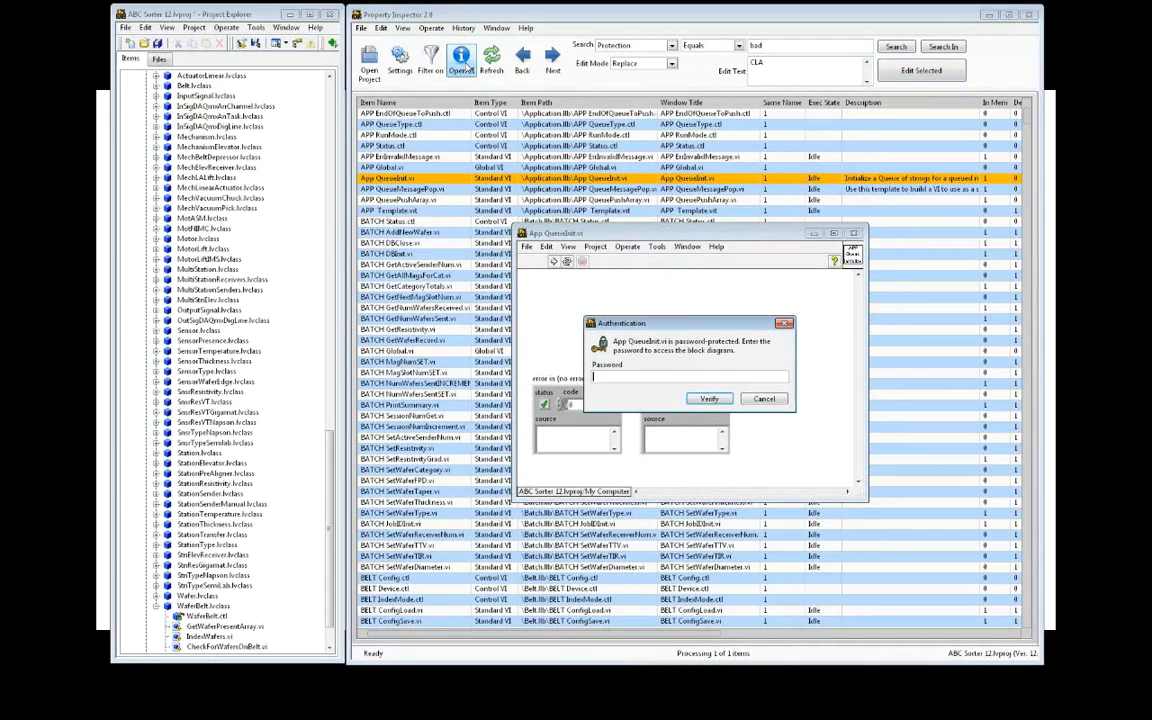
left_click(764, 398)
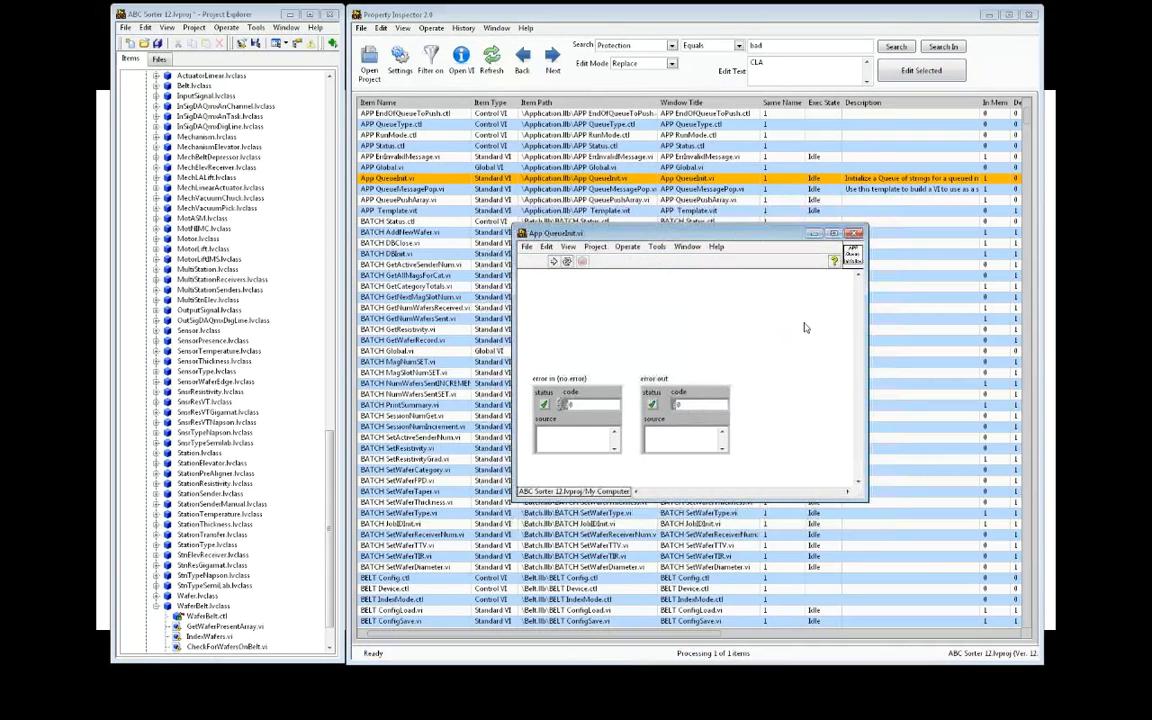
left_click(854, 234)
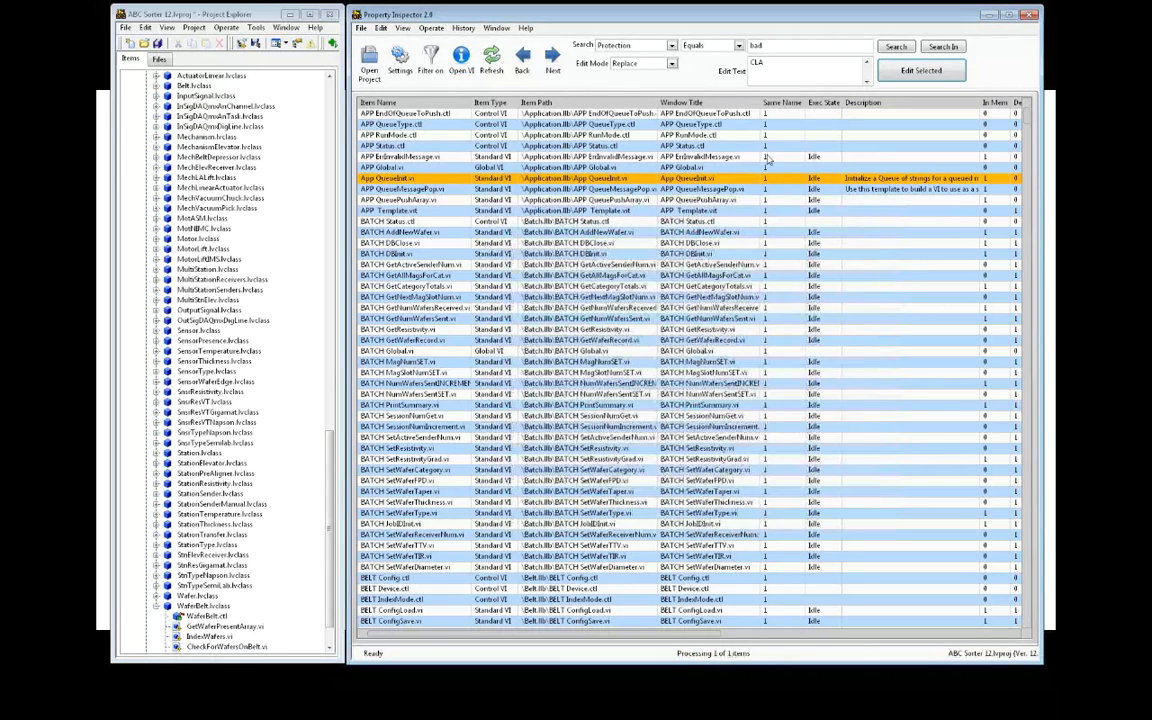
Remove the Protection from App QueueInit.vi, then confirm it opens without a password prompt
left_click(673, 67)
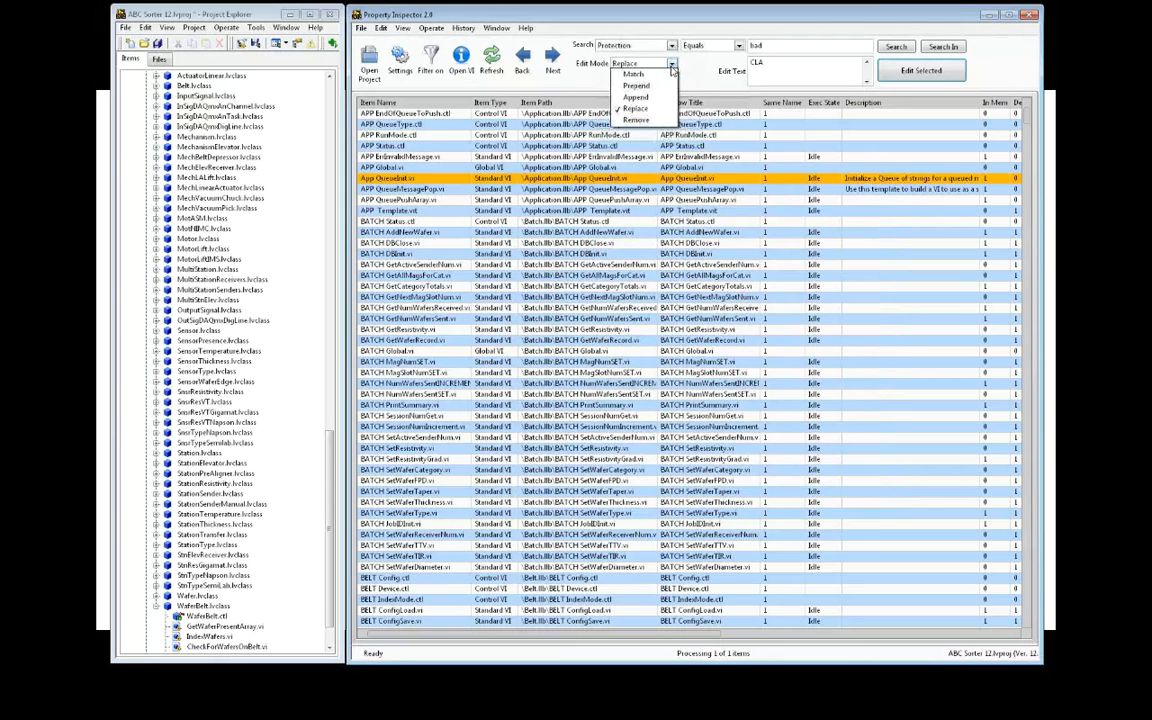
left_click(585, 111)
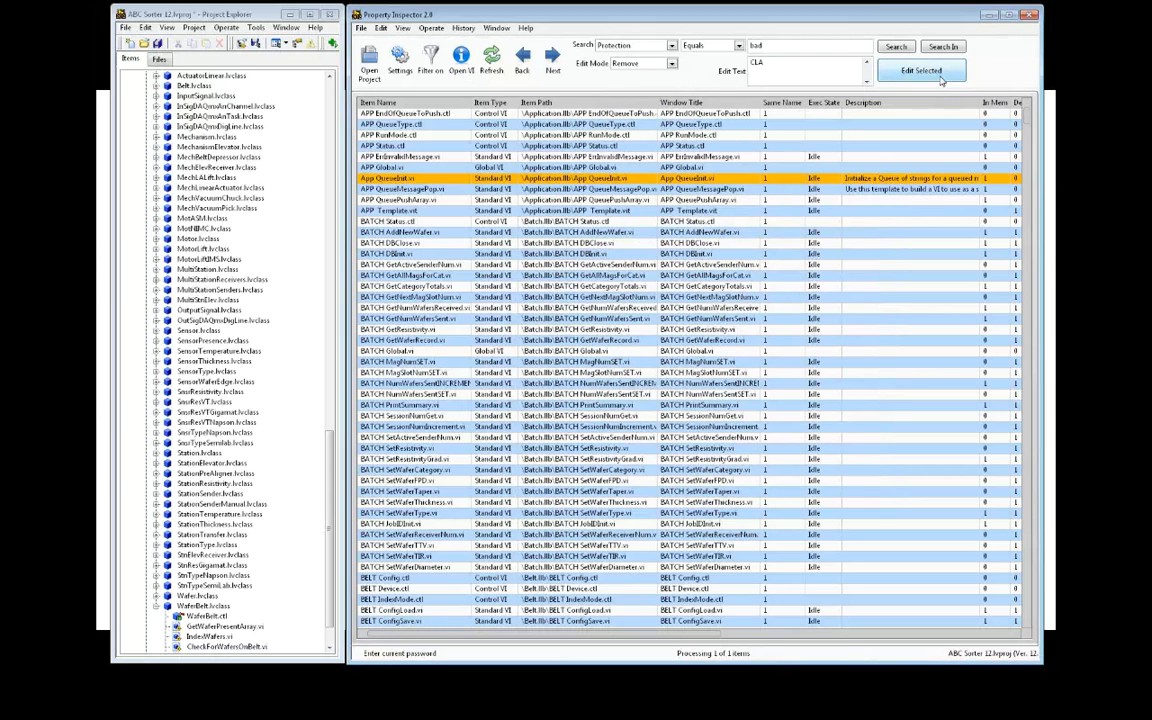
left_click(940, 79)
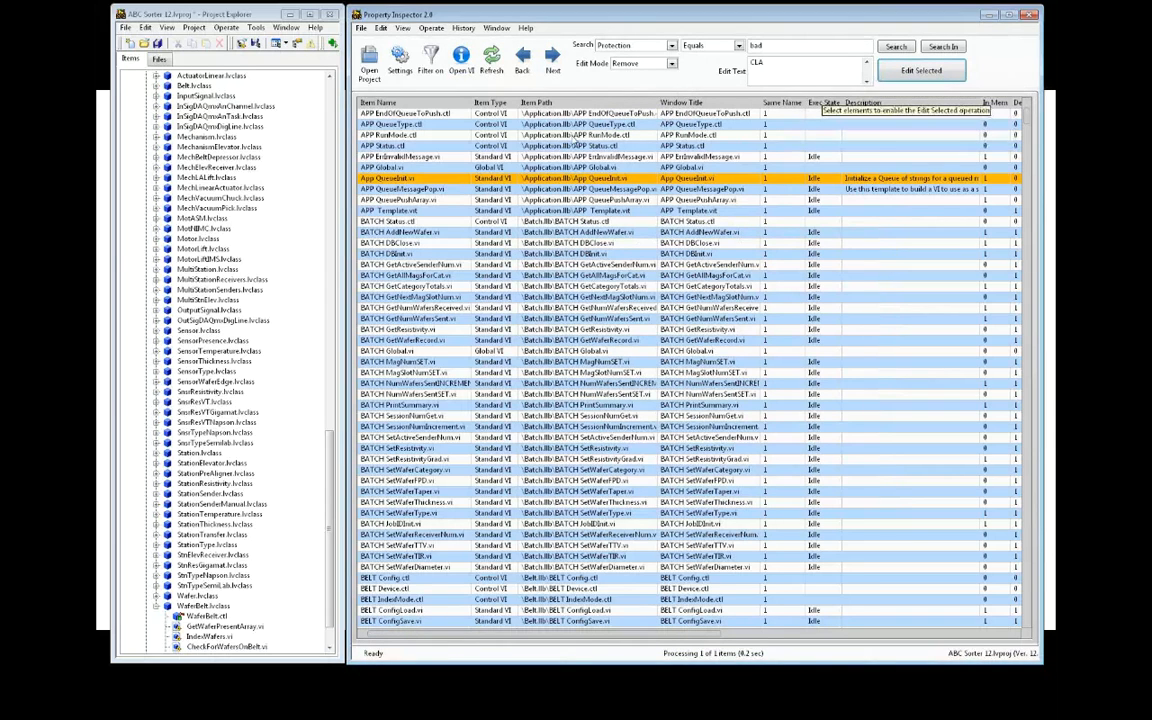
left_click(460, 60)
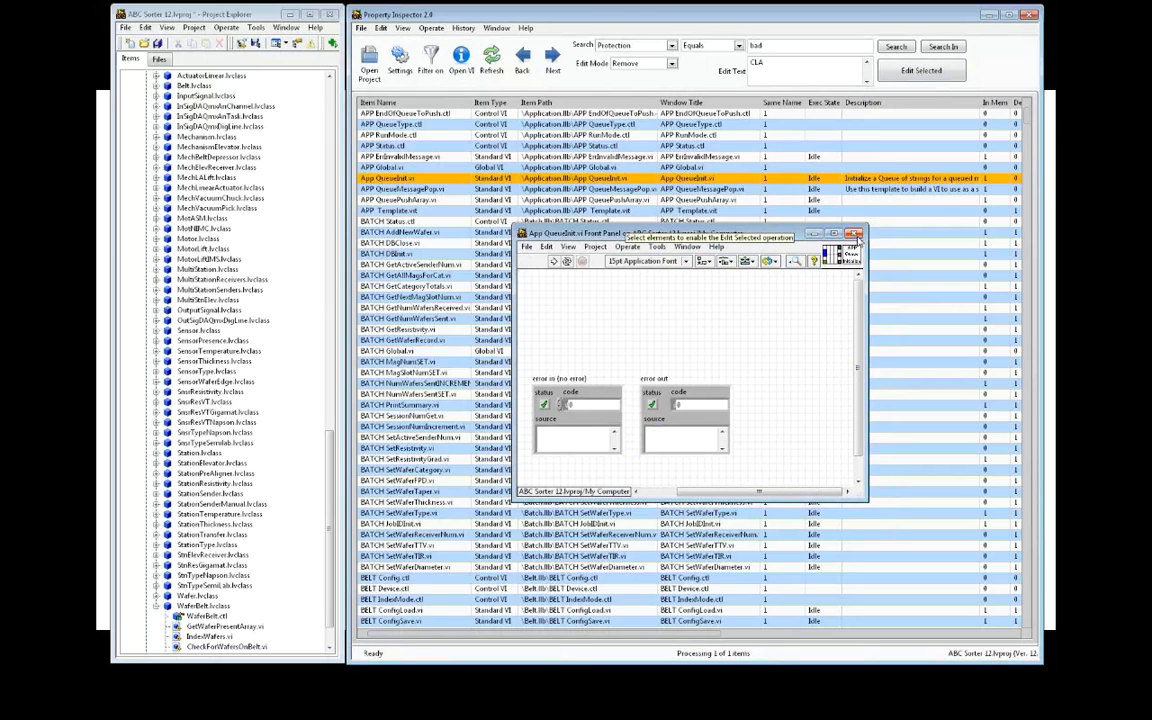
left_click(854, 234)
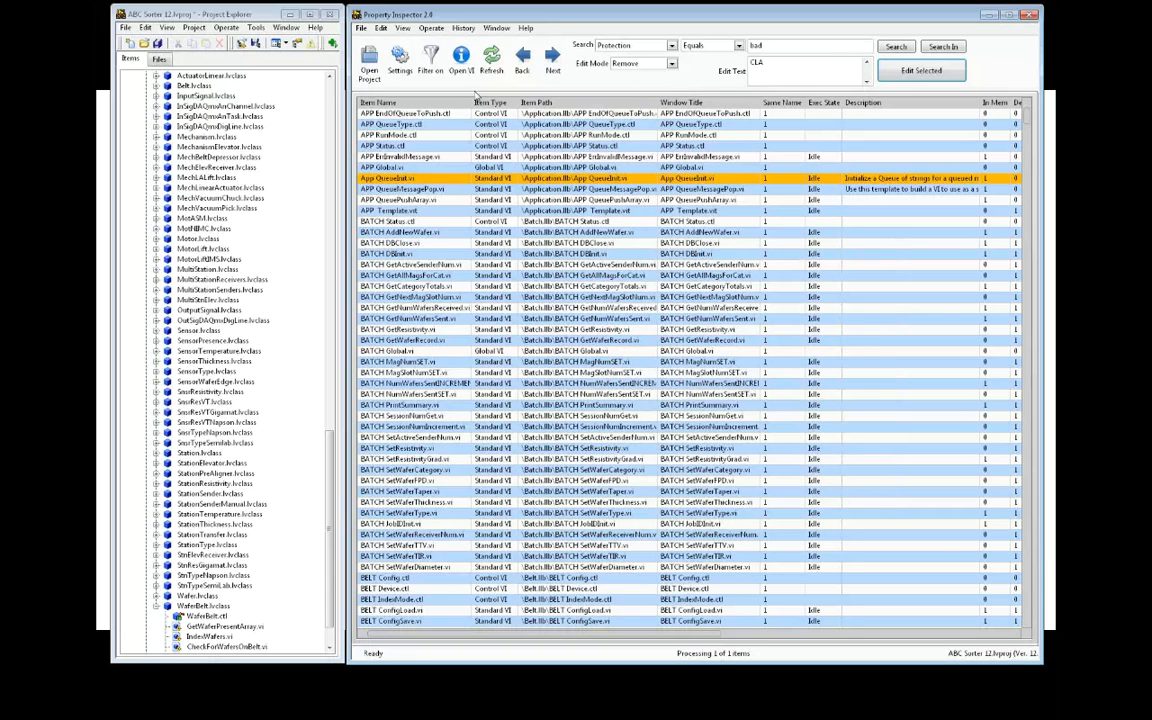
Filter the item list to exclude Control VI and Global VI object types
left_click(399, 62)
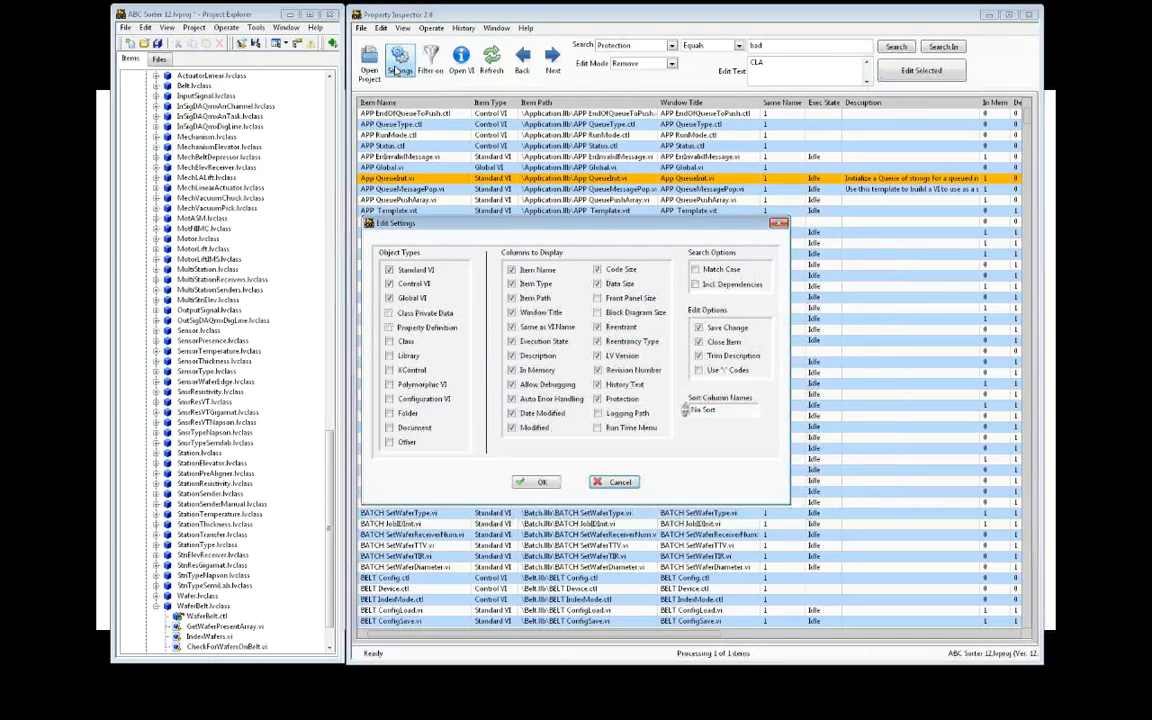
left_click(389, 284)
left_click(389, 298)
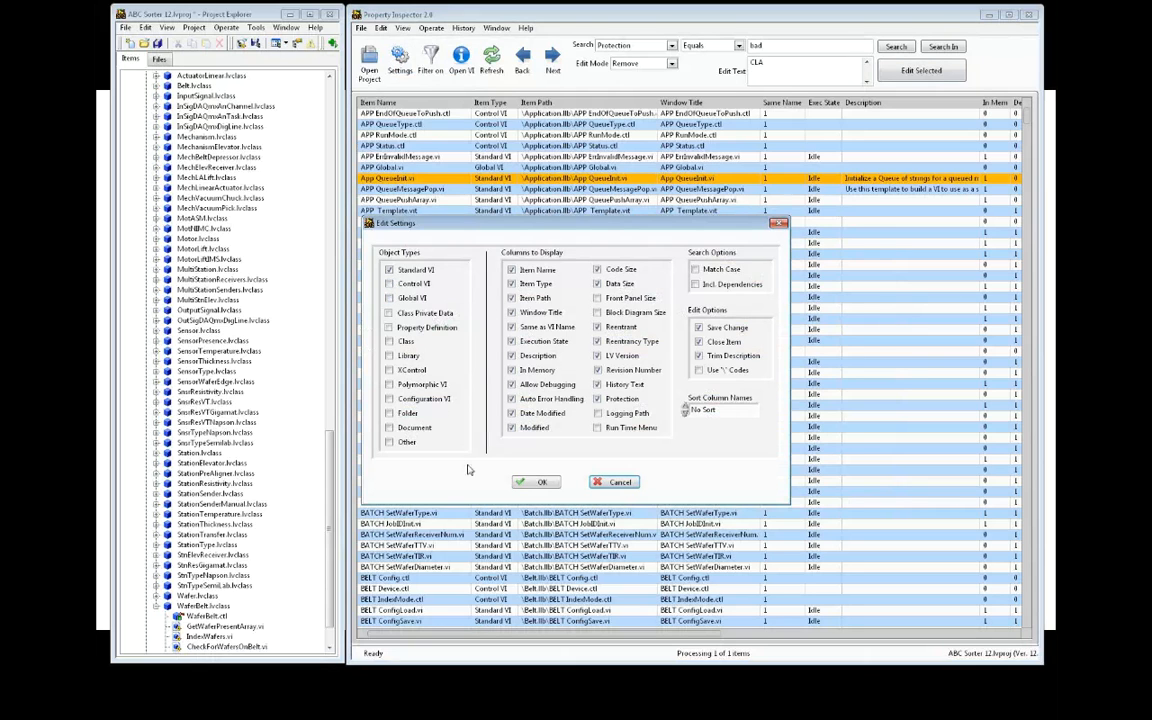
left_click(537, 482)
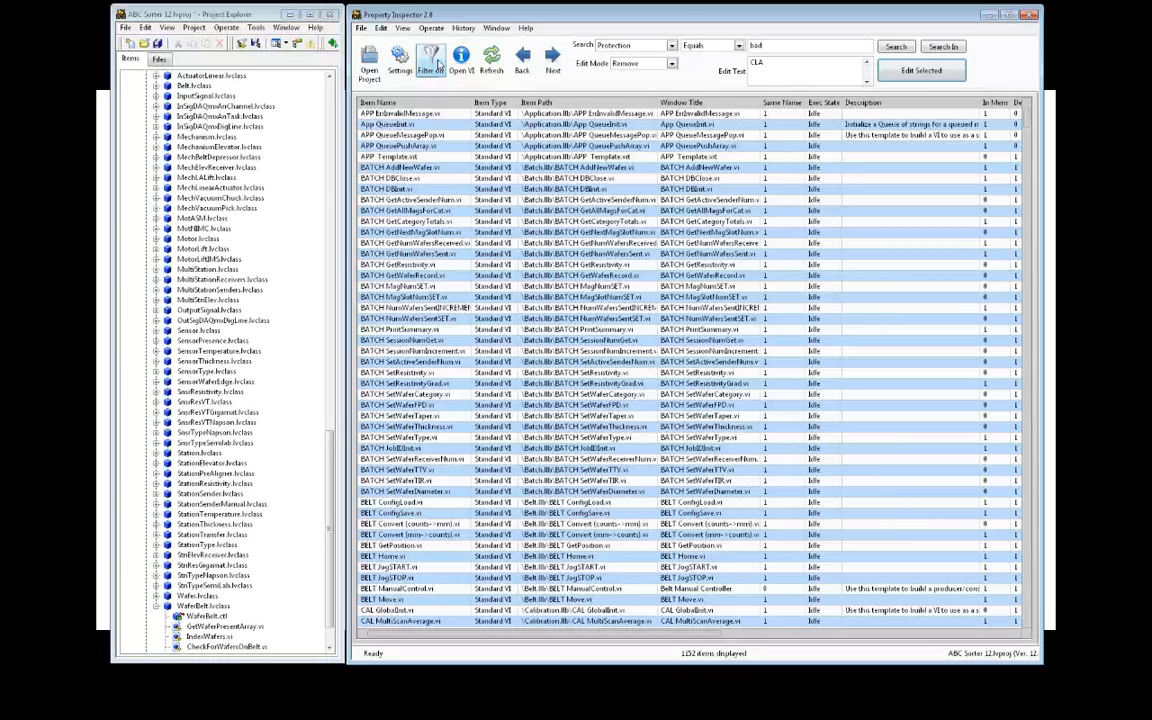
Refilter the list to show only Control VI items, then add Global VI items
left_click(399, 58)
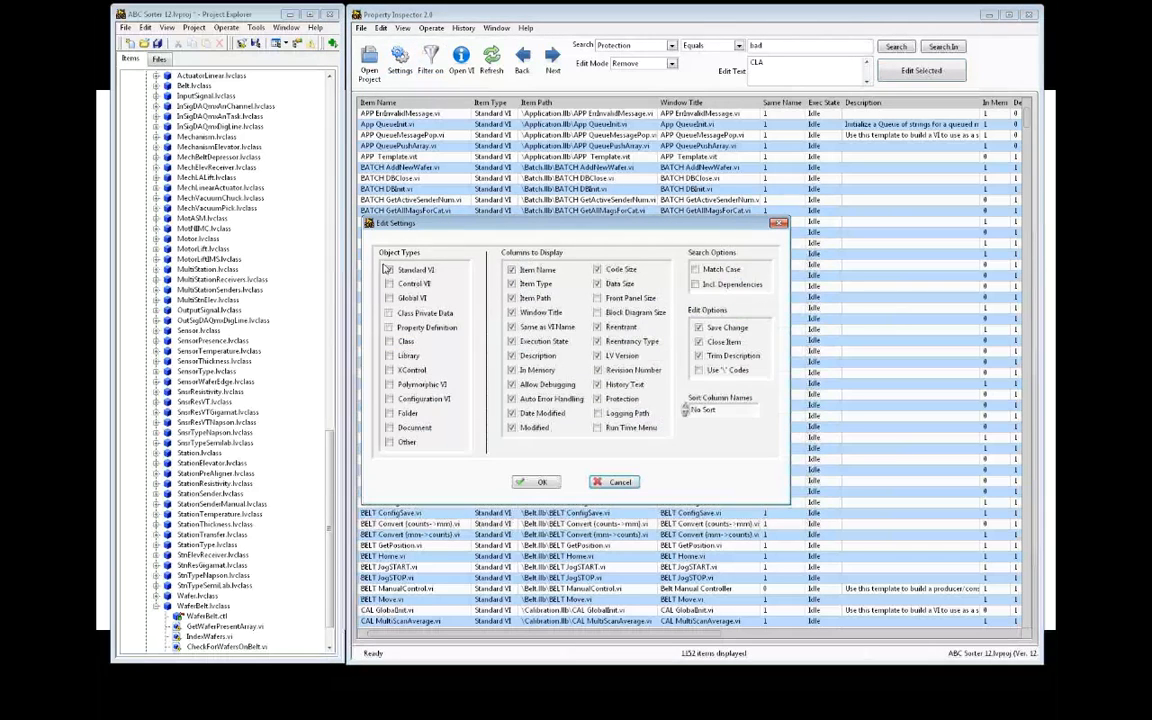
left_click(389, 284)
left_click(389, 269)
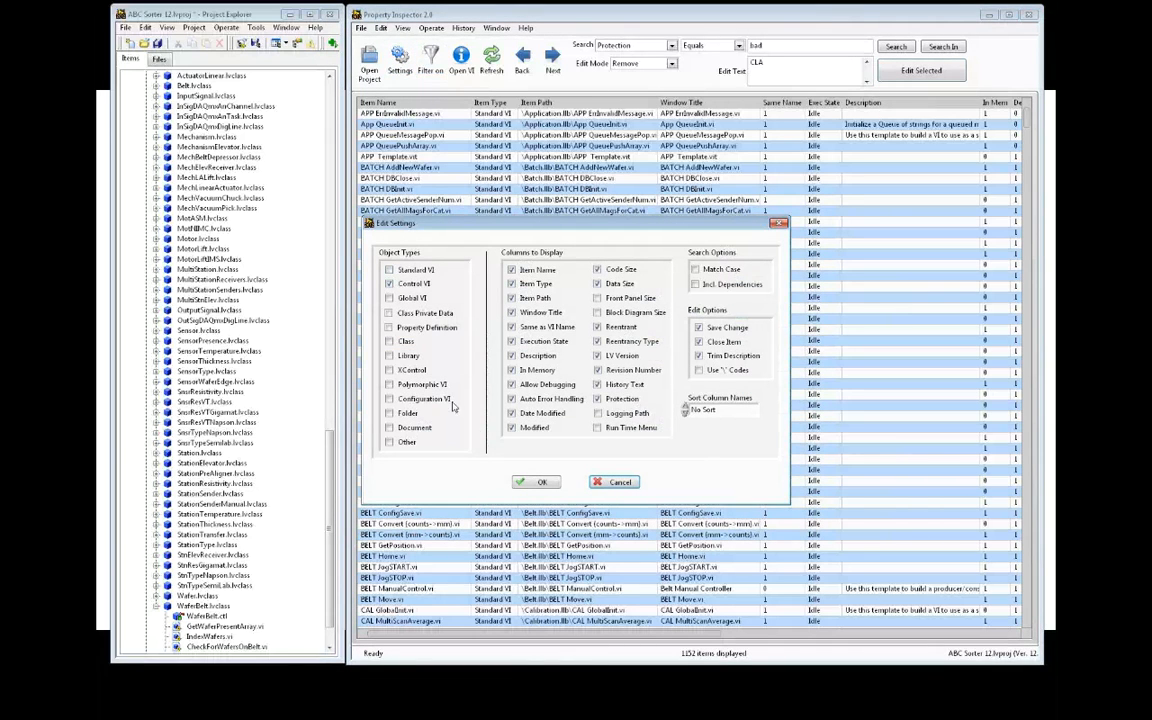
left_click(537, 482)
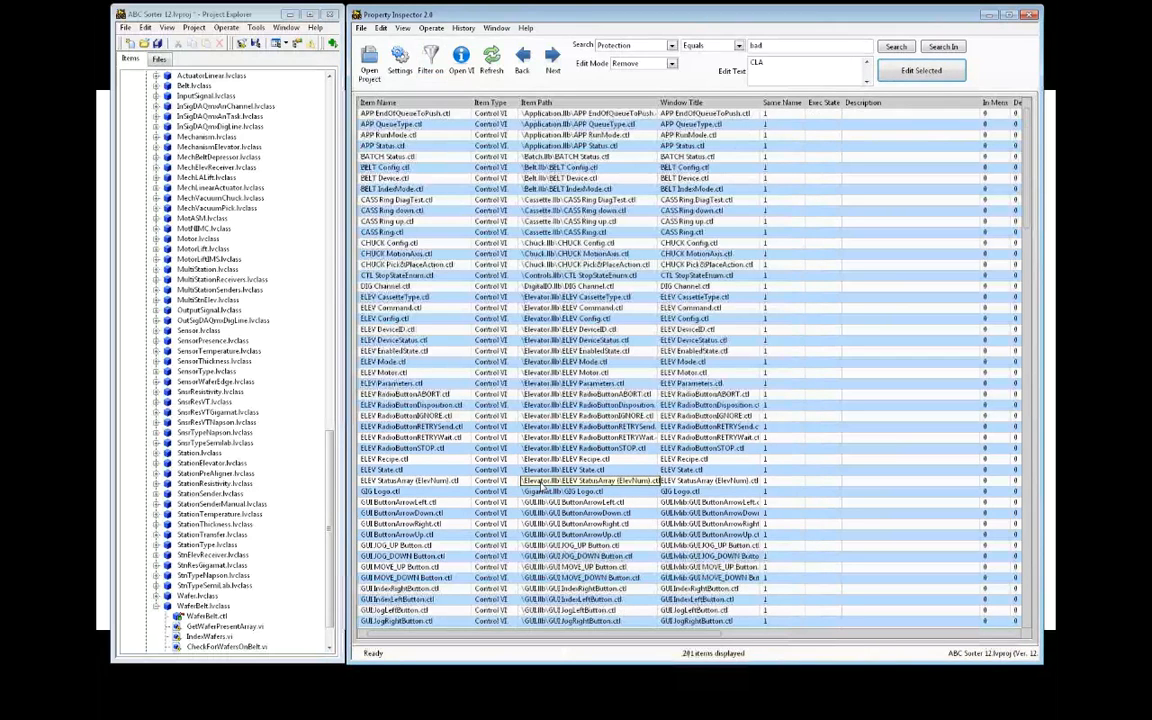
left_click(400, 60)
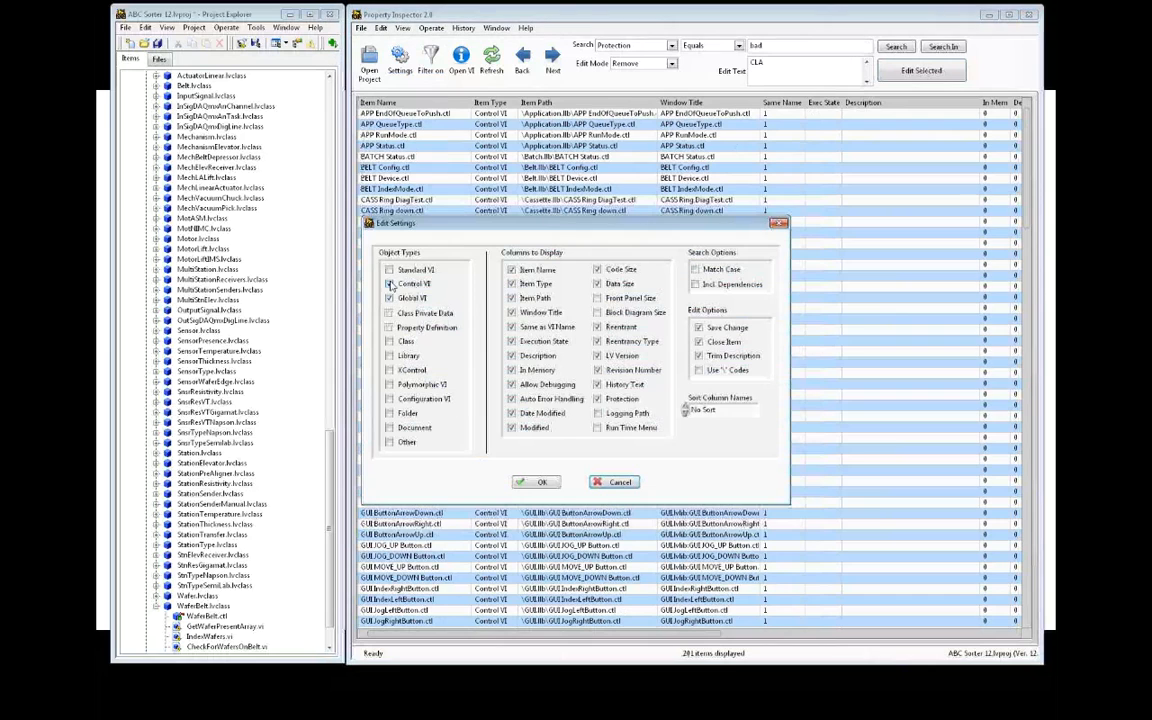
left_click(389, 284)
left_click(537, 482)
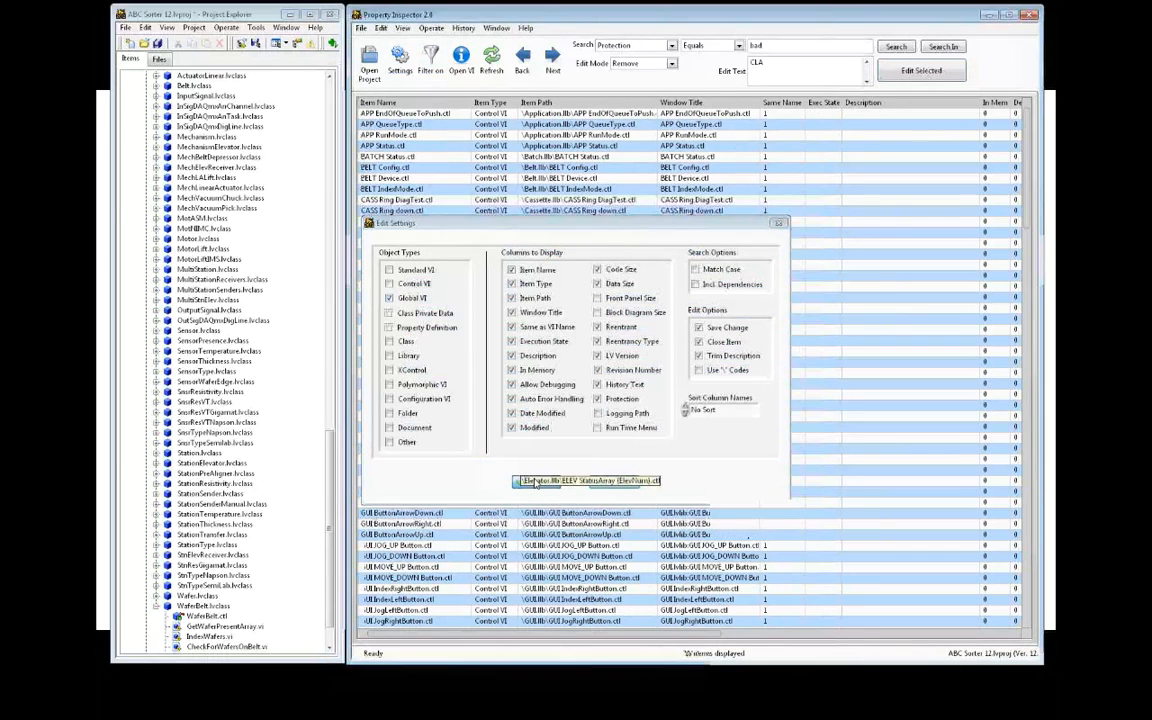
Restrict the object-type filter to Document only, listing the 24 Document items
left_click(405, 72)
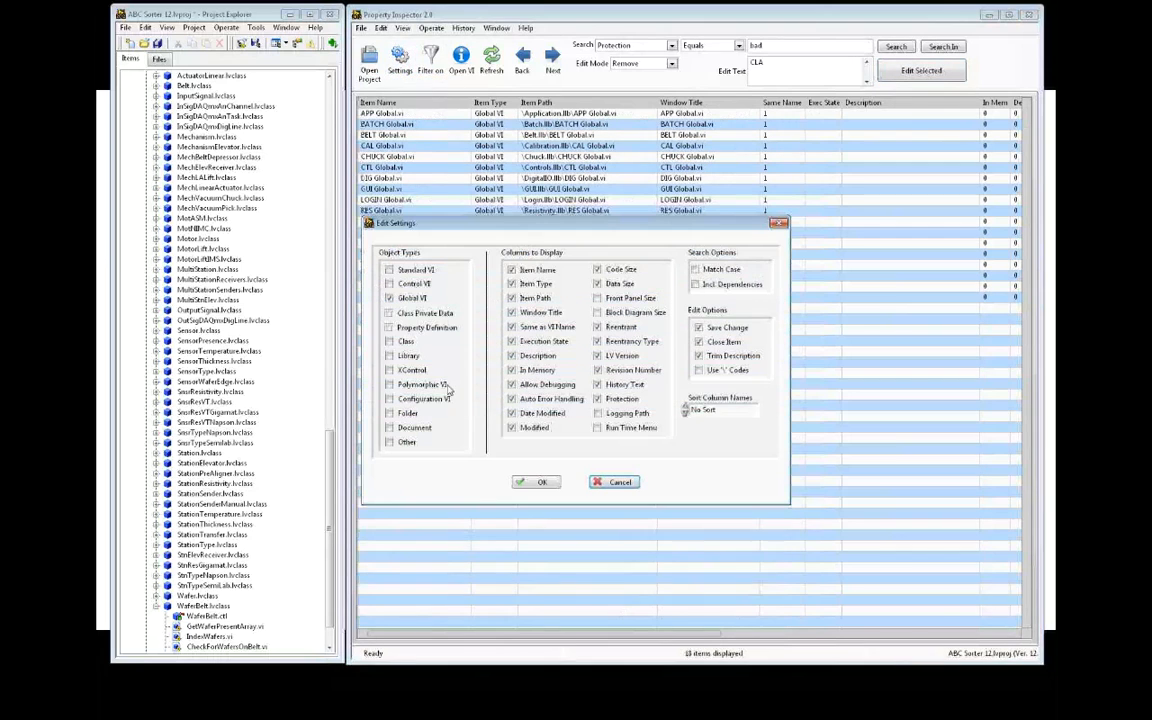
left_click(389, 427)
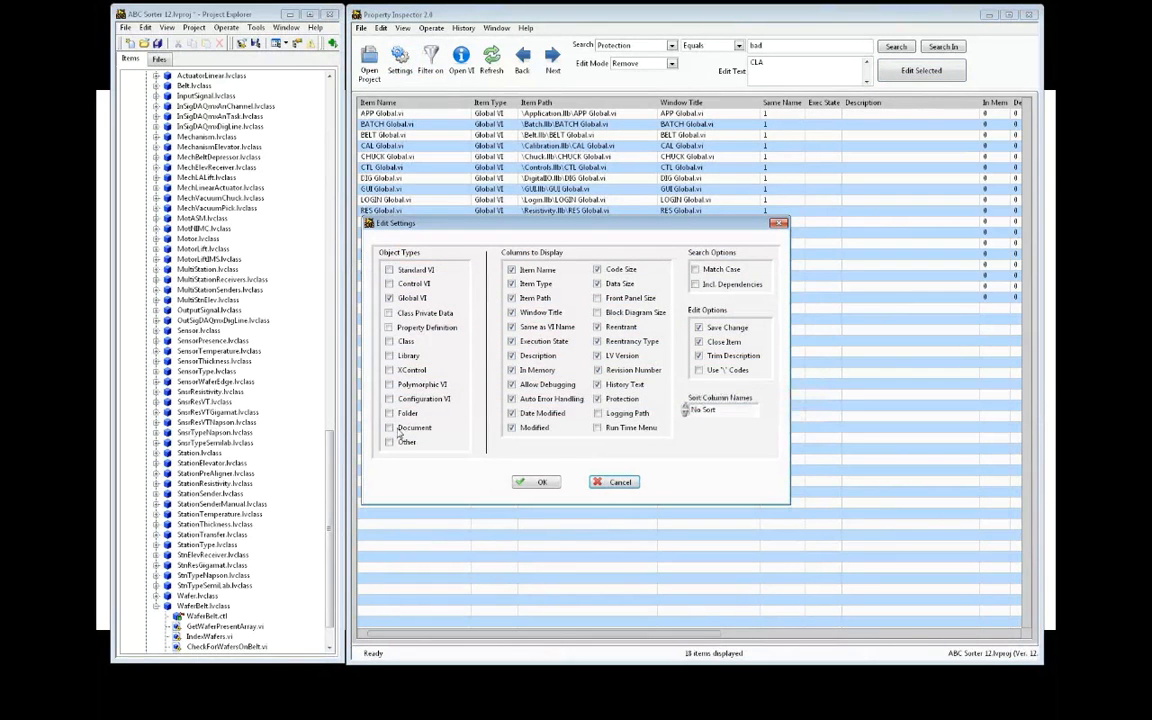
left_click(389, 298)
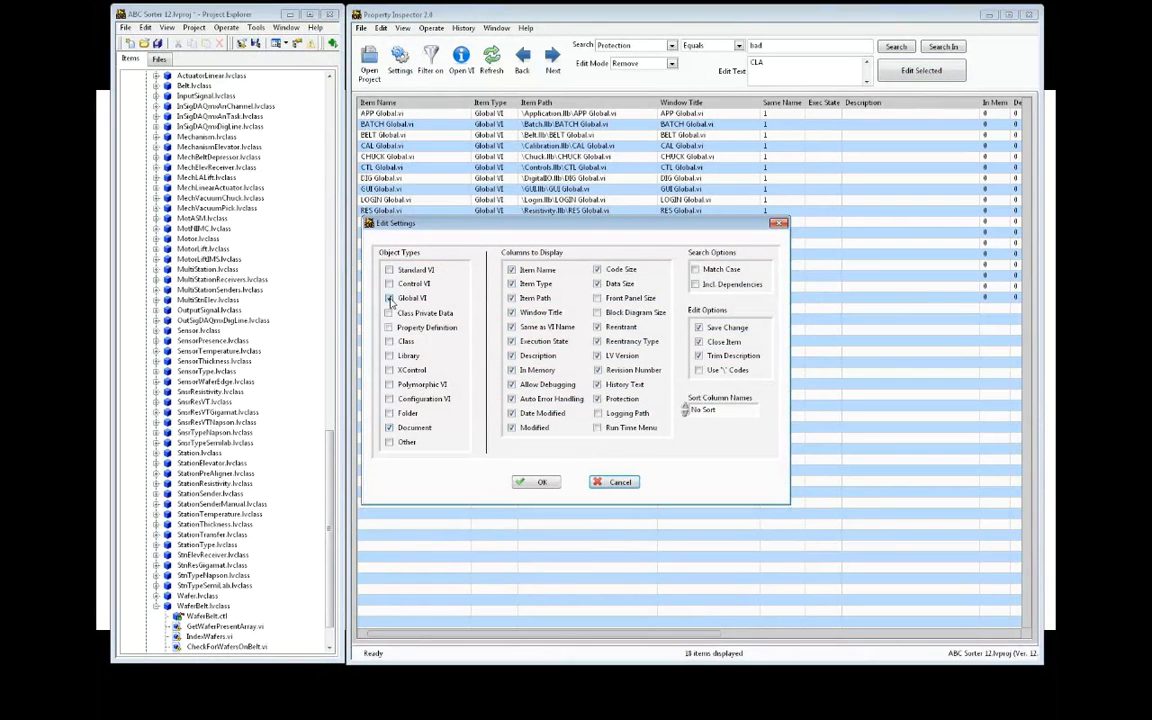
left_click(520, 482)
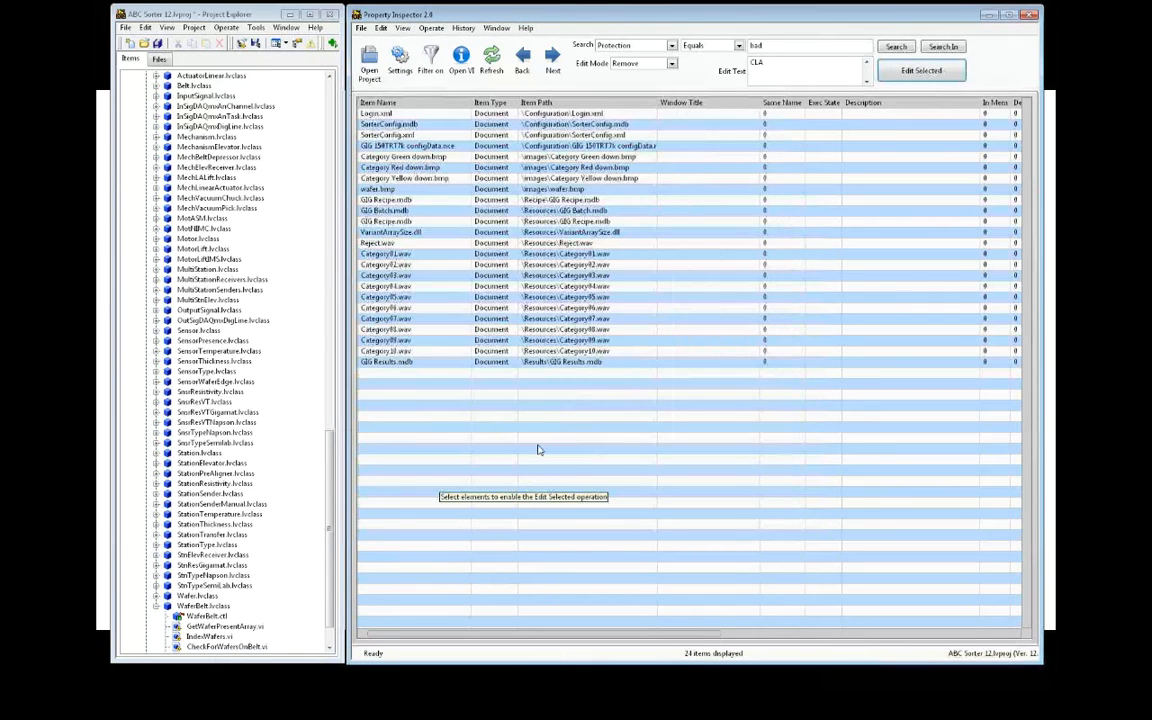